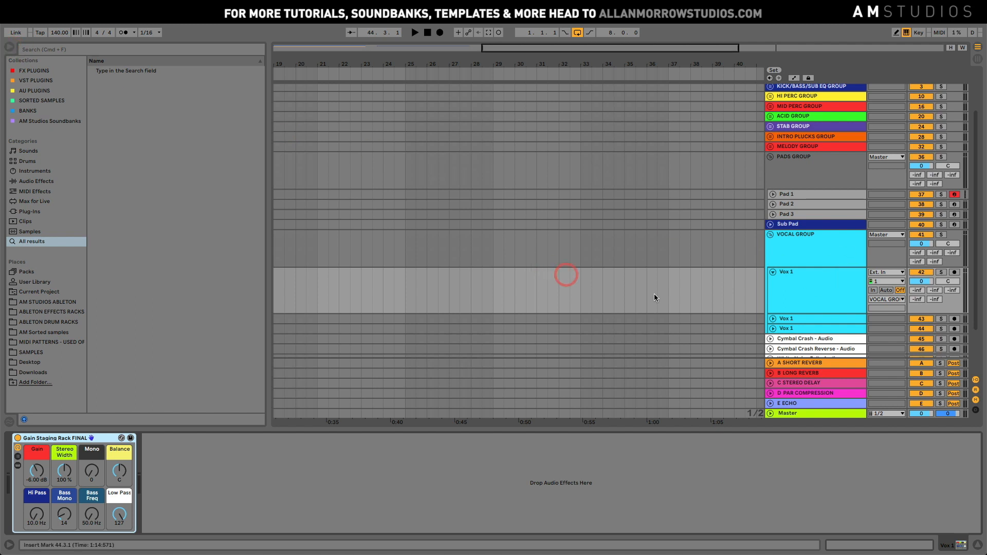
# Arm the first Vox 1 track in place of Pad 1 and record a vocal take of about six bars
pyautogui.click(17, 48)
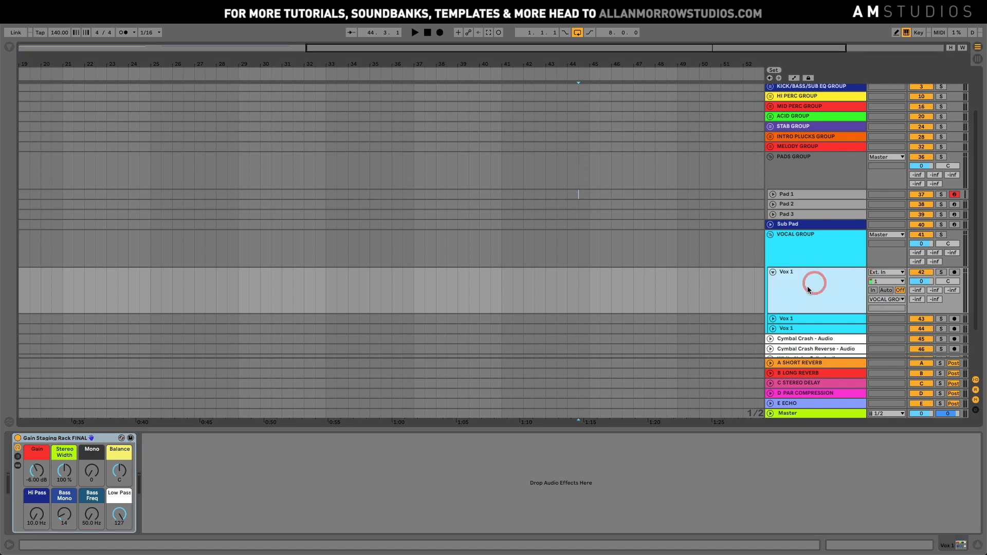
pyautogui.click(955, 195)
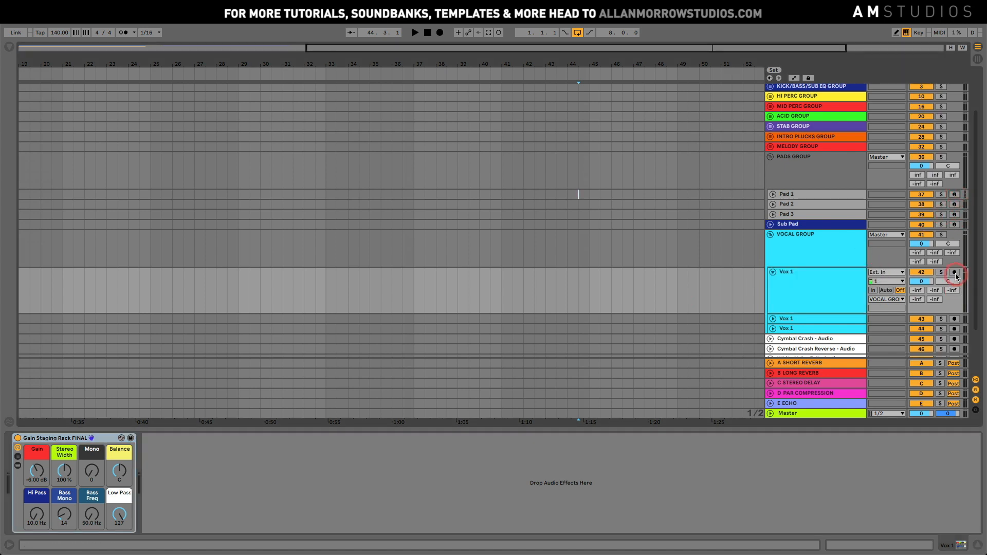
pyautogui.click(788, 278)
pyautogui.click(578, 292)
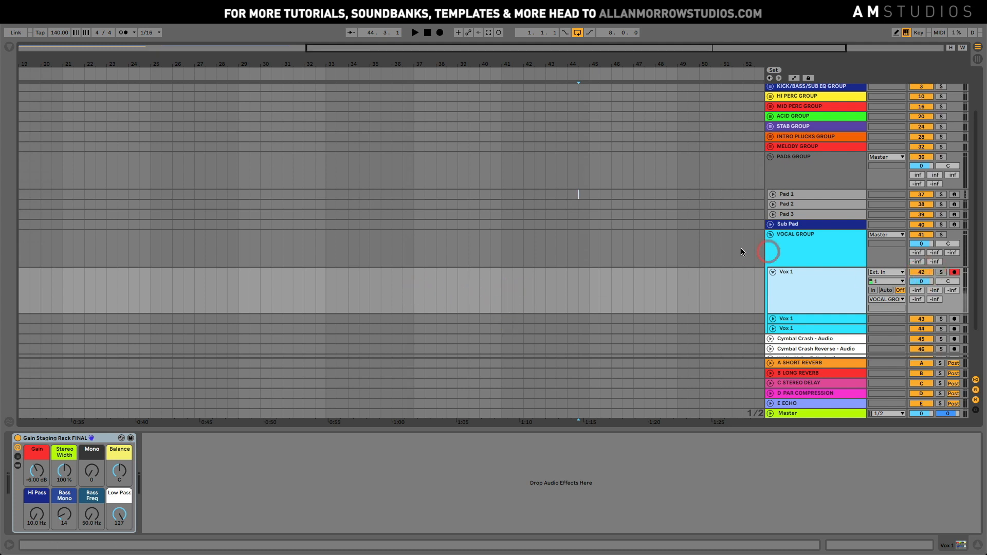
pyautogui.click(440, 33)
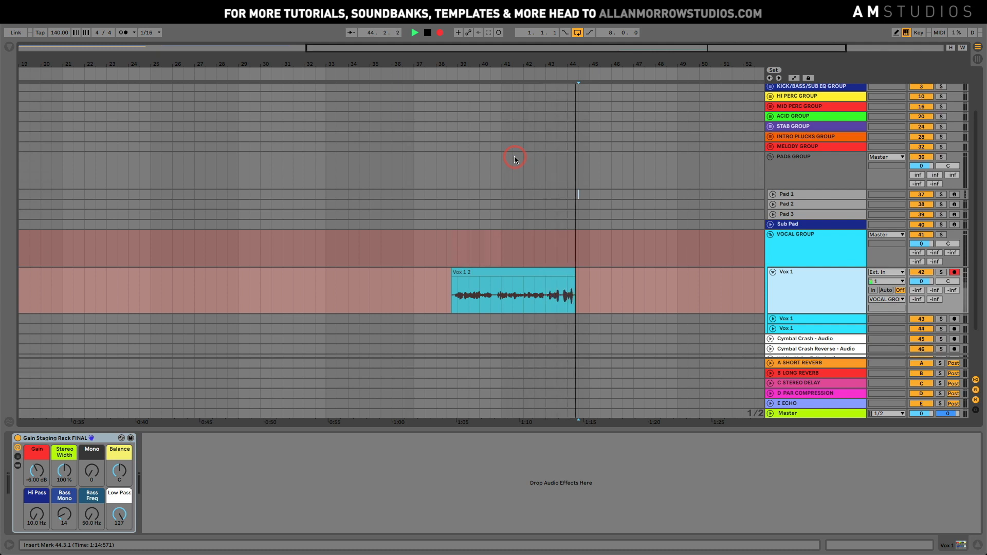
pyautogui.press('space')
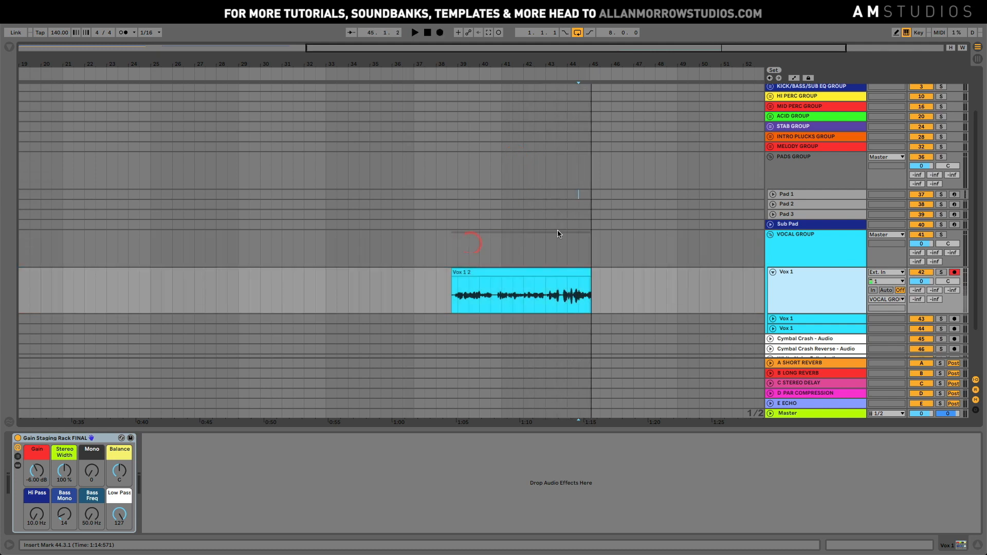
# Play back the recorded vocal take from its beginning with the system volume raised
pyautogui.click(456, 78)
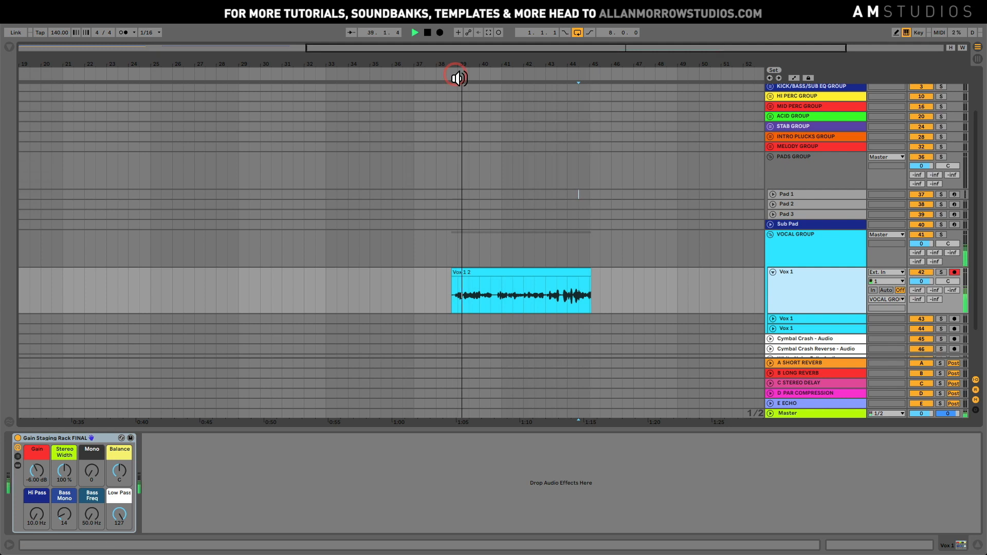
pyautogui.press('XF86AudioRaiseVolume')
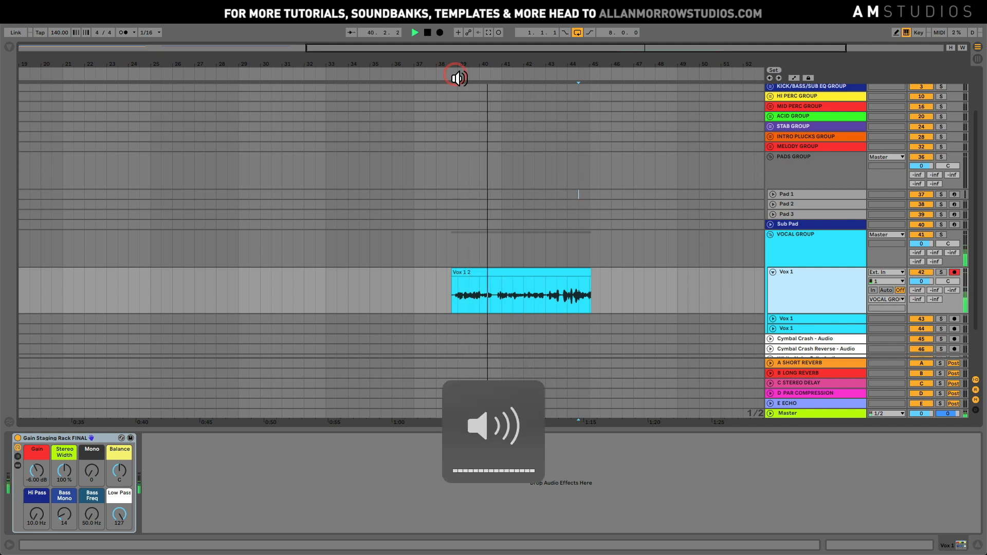
pyautogui.press('space')
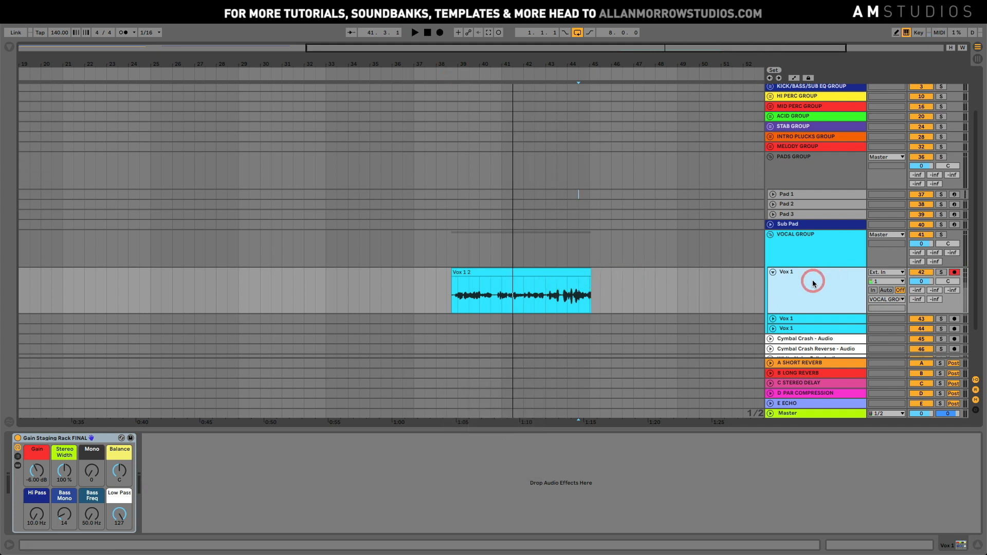
# Find the Vocoder effect in the browser and add it to the Vox 1 track after the gain staging rack
pyautogui.click(9, 50)
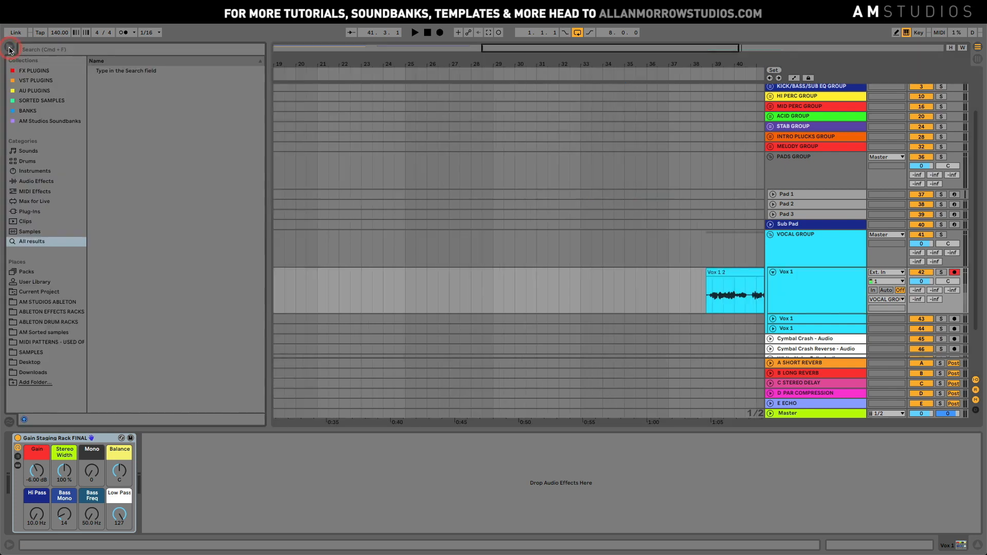
pyautogui.click(73, 50)
pyautogui.write('vocoder')
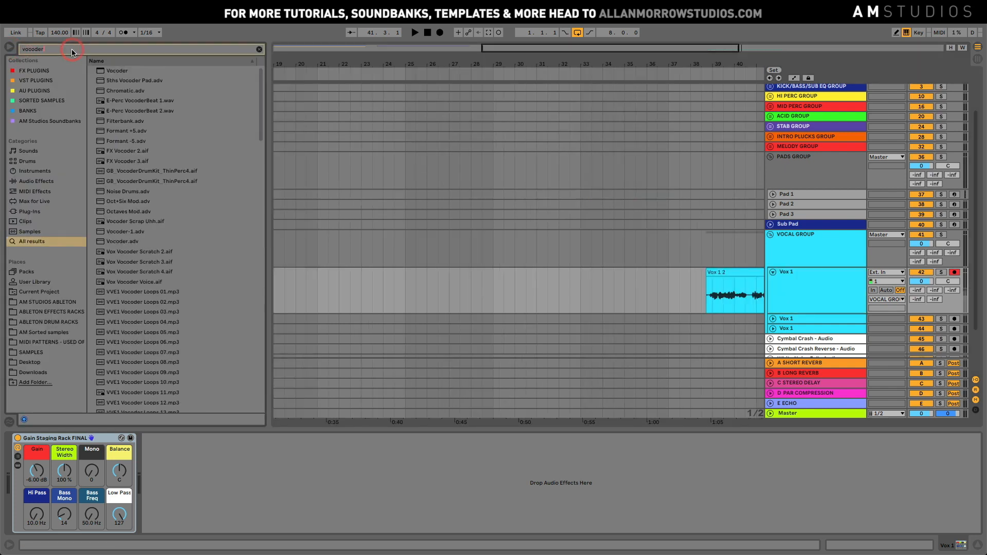
pyautogui.doubleClick(125, 73)
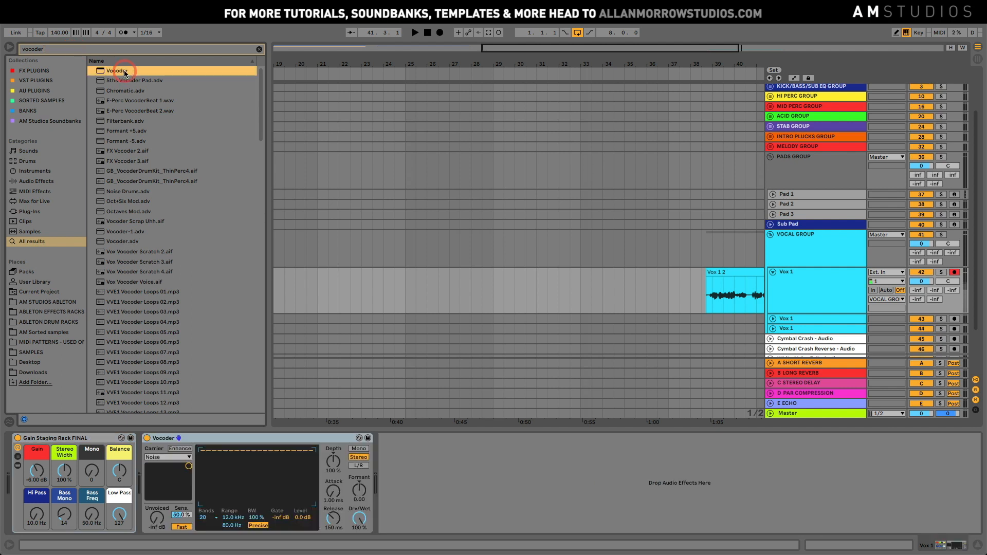
pyautogui.click(11, 49)
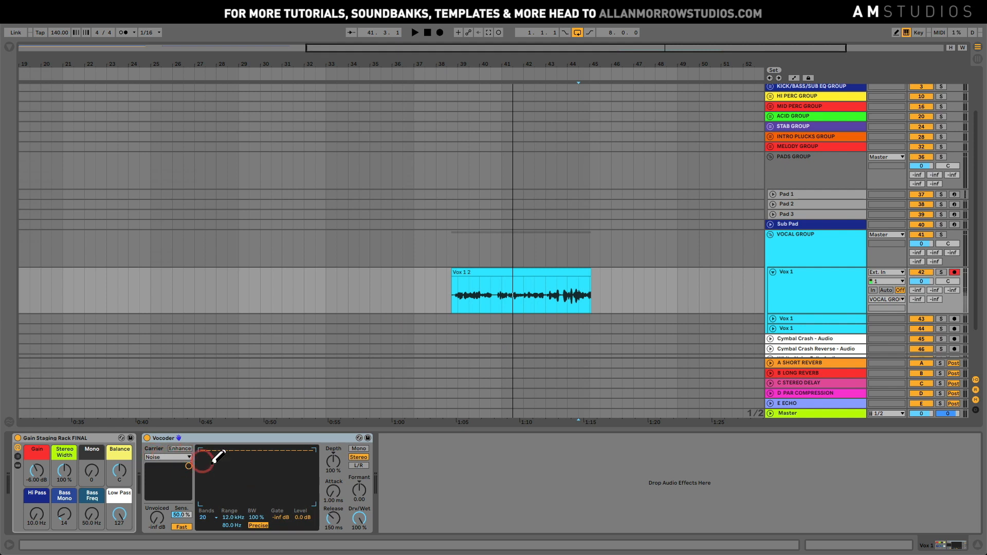
# Review the Vocoder's carrier options and audition the vocal with the Noise carrier
pyautogui.click(180, 458)
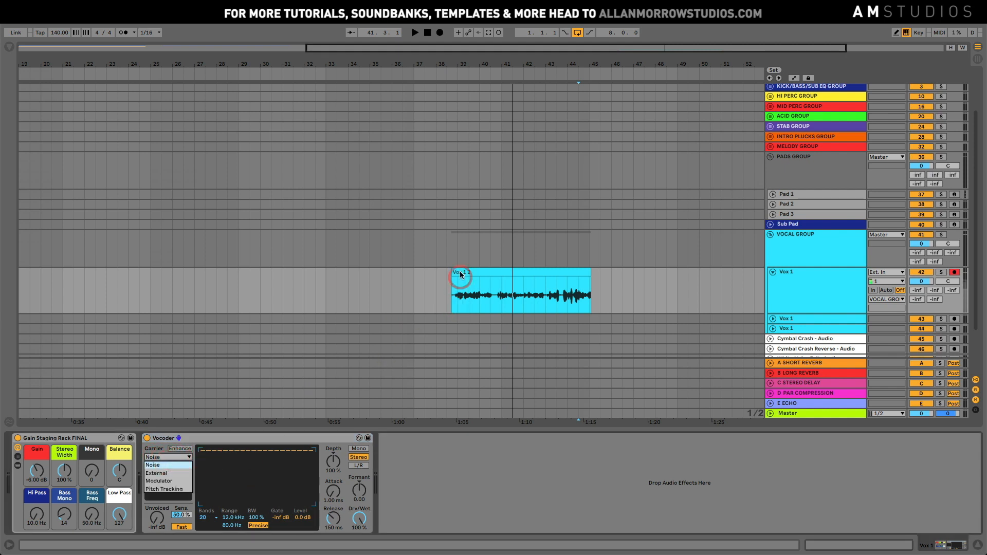
pyautogui.click(448, 78)
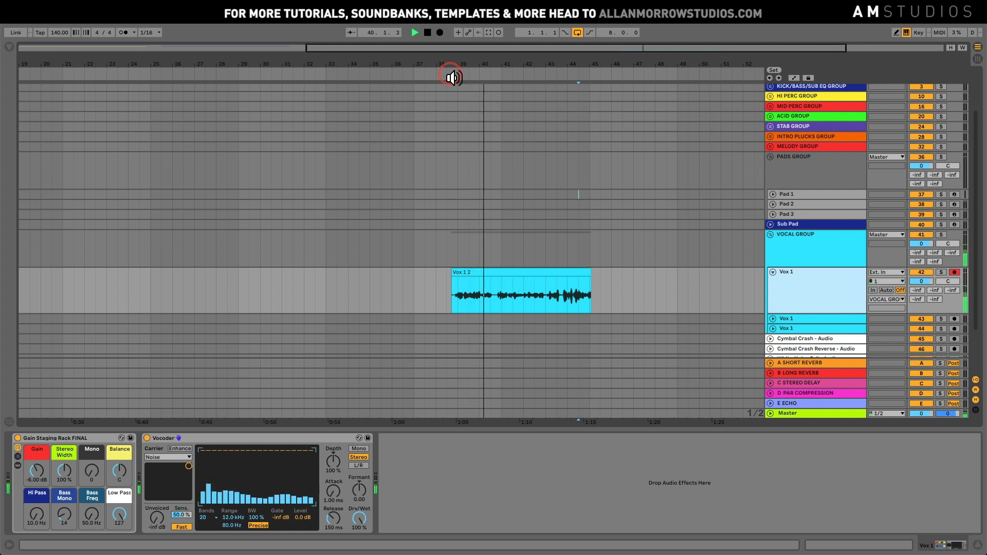
pyautogui.press('space')
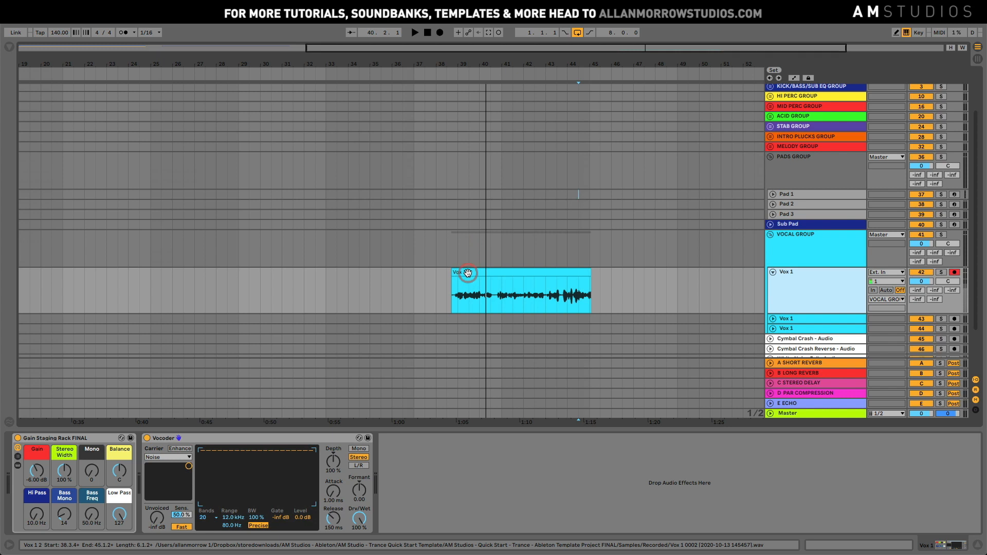
# Move the vocal clip to start at bar 39 and create a green six-bar MIDI clip on Pad 1 from bar 39 to 45
pyautogui.moveTo(463, 272); pyautogui.dragTo(469, 272)
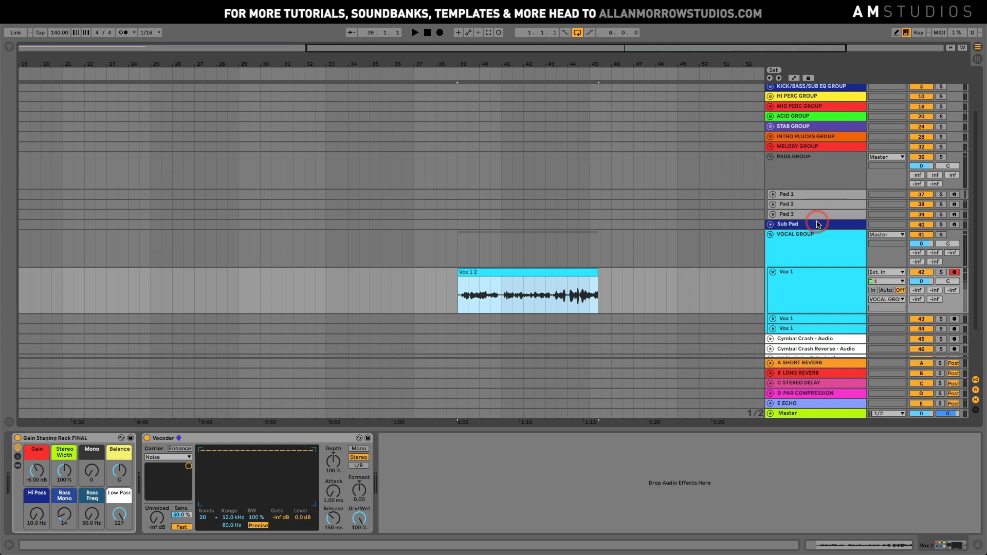
pyautogui.click(790, 199)
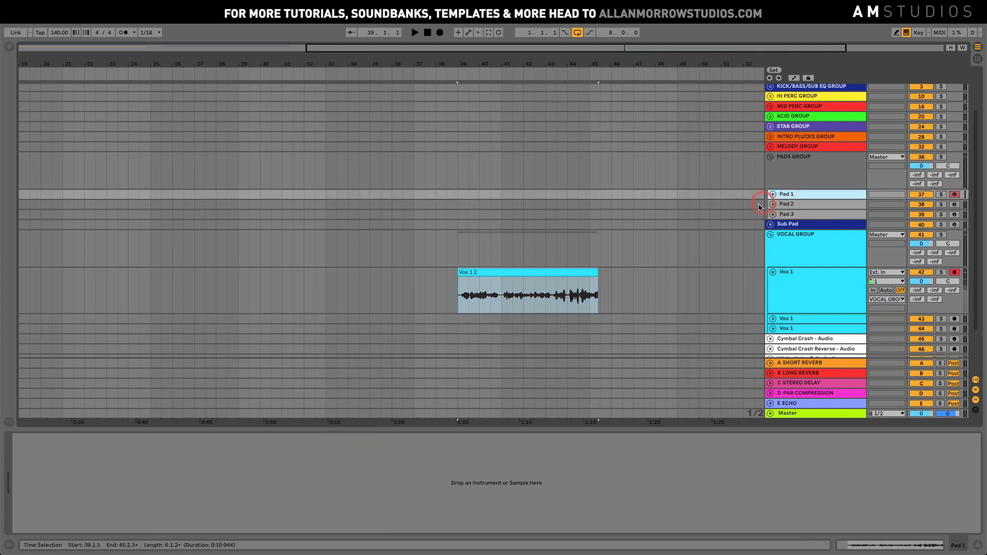
pyautogui.click(773, 194)
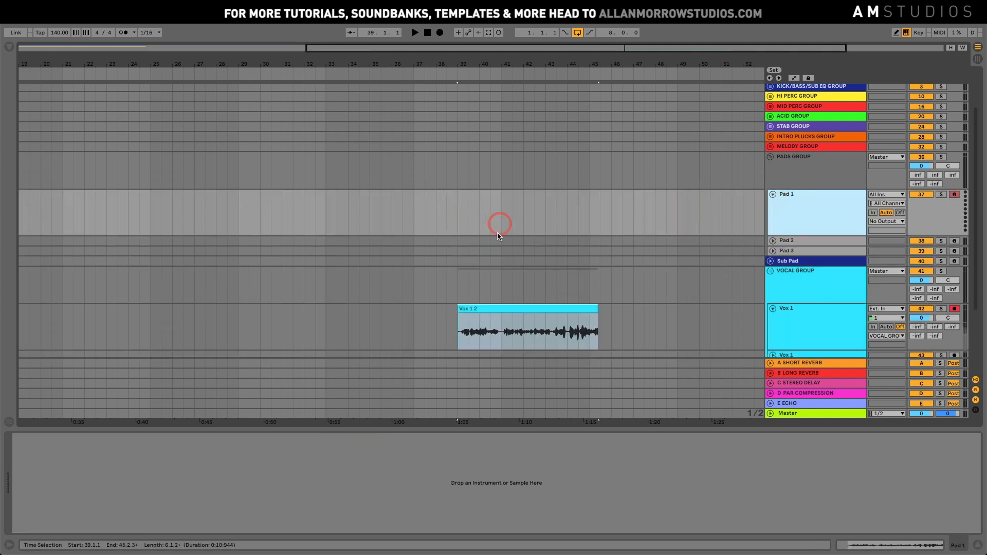
pyautogui.moveTo(459, 209); pyautogui.dragTo(559, 220)
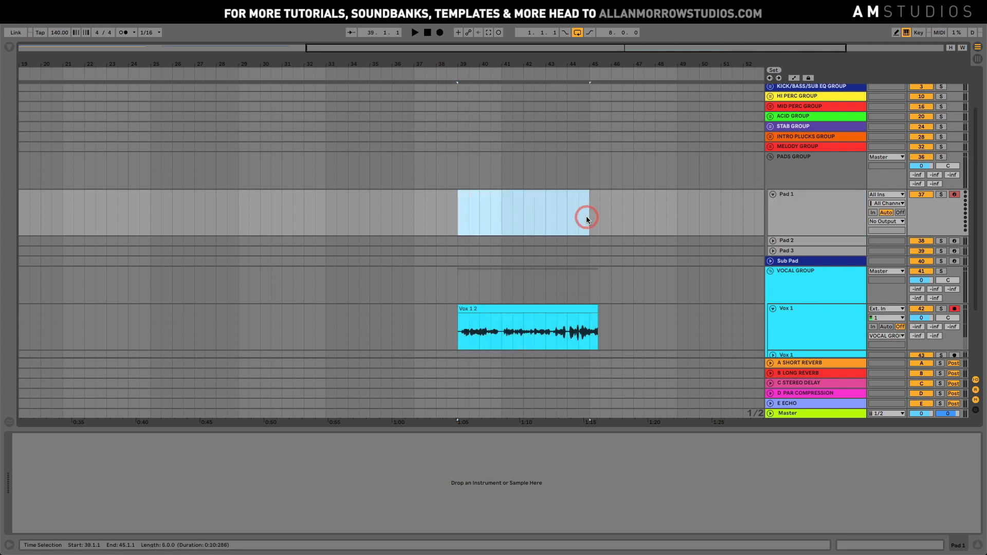
pyautogui.hotkey('ctrl', 'shift', 'm')
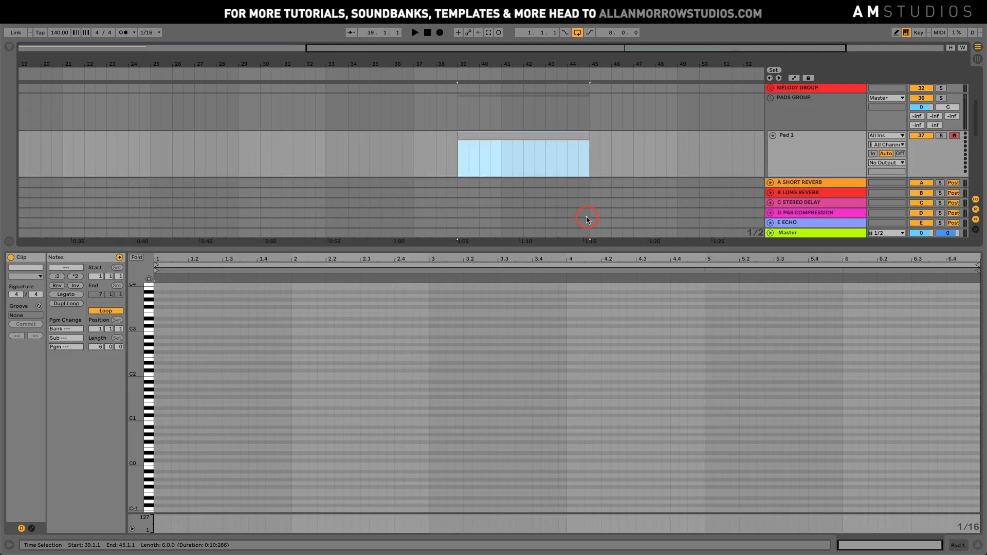
pyautogui.rightClick(490, 139)
pyautogui.click(546, 308)
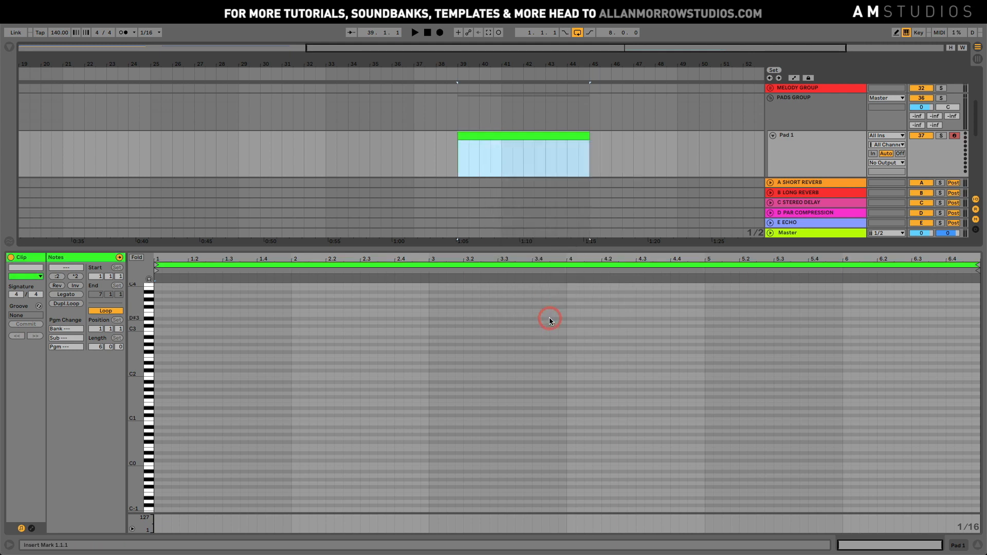
# Find the Analog synthesizer in the browser and load it on the Pad 1 track
pyautogui.click(9, 48)
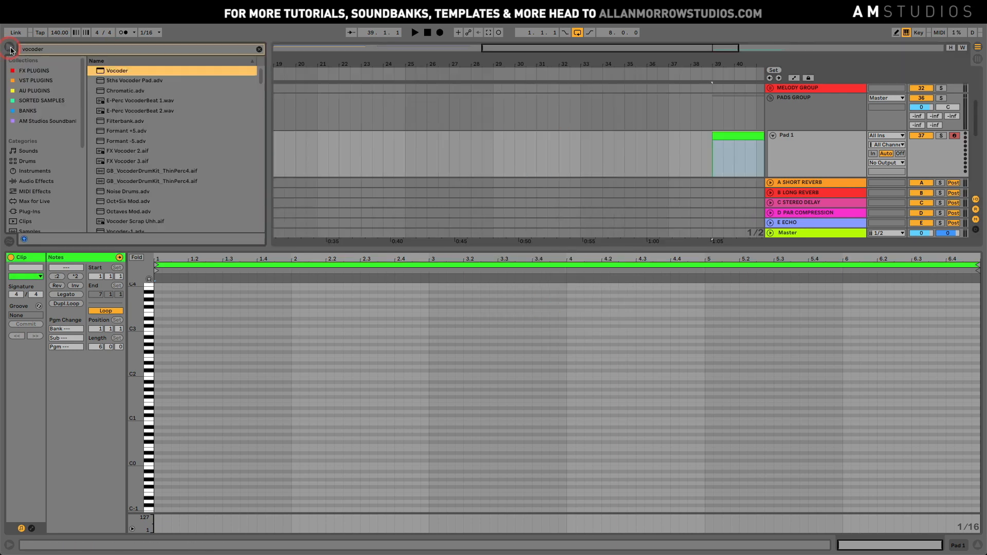
pyautogui.click(65, 53)
pyautogui.write('ana')
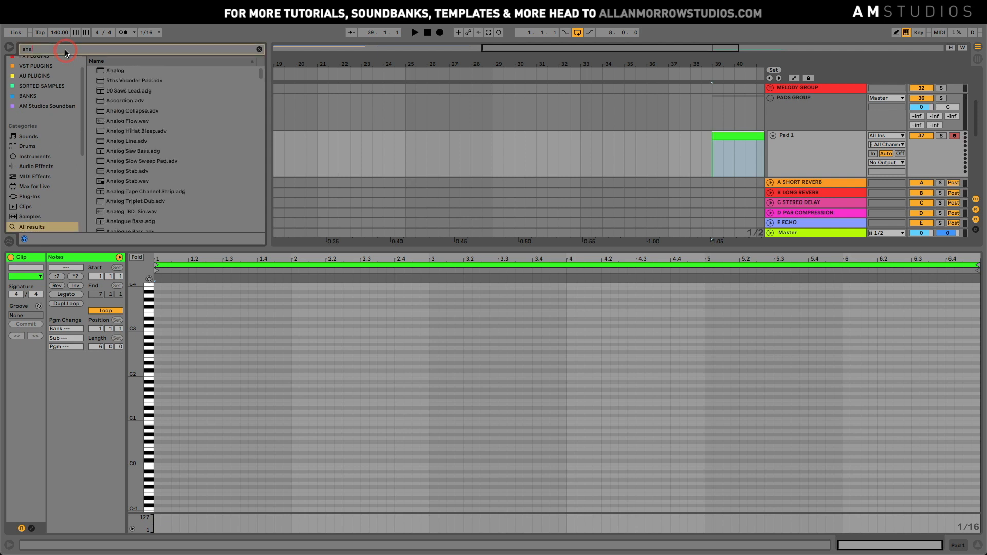
pyautogui.doubleClick(127, 71)
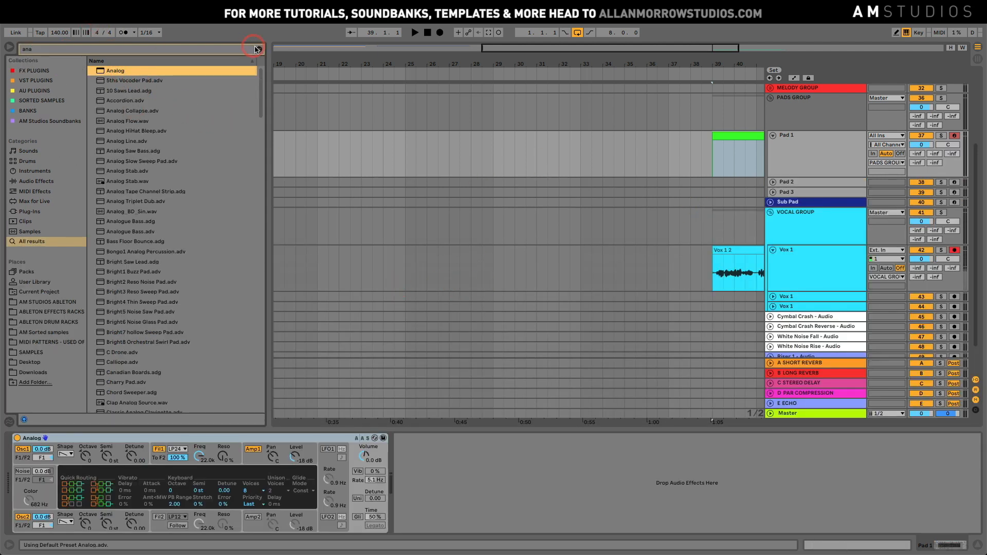
pyautogui.click(8, 48)
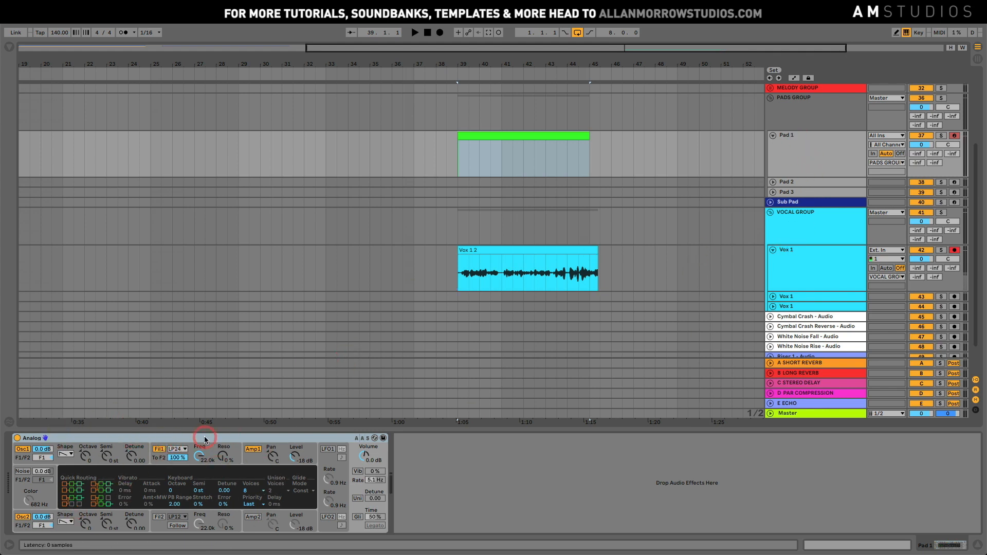
# Set the Vox 1 Vocoder's carrier to External, taking its audio from Pad 1 at Pre FX
pyautogui.click(782, 253)
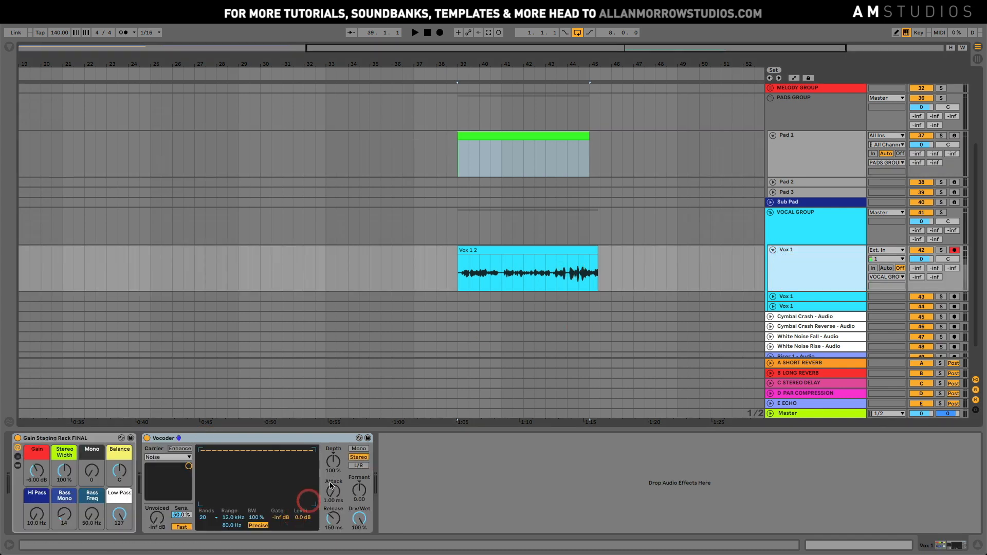
pyautogui.click(178, 458)
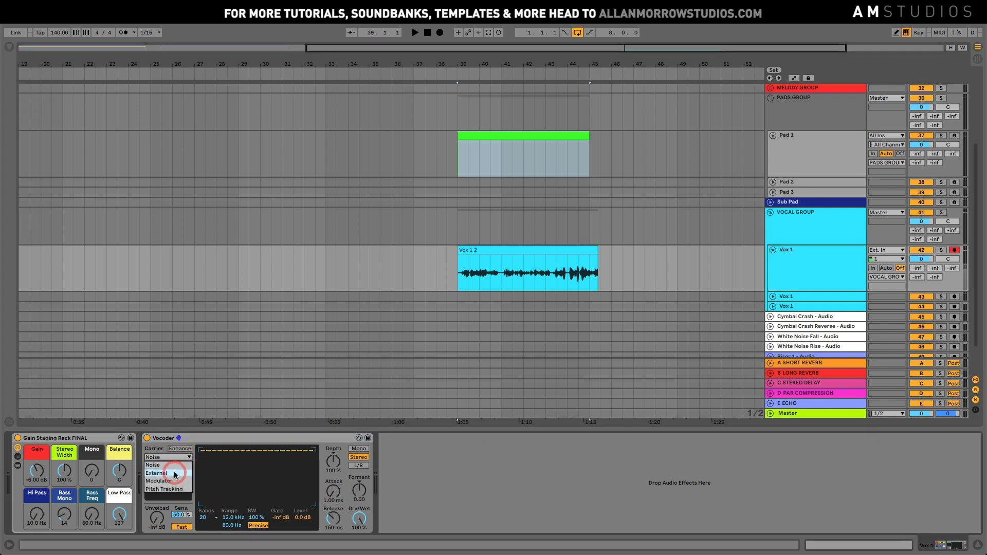
pyautogui.click(175, 473)
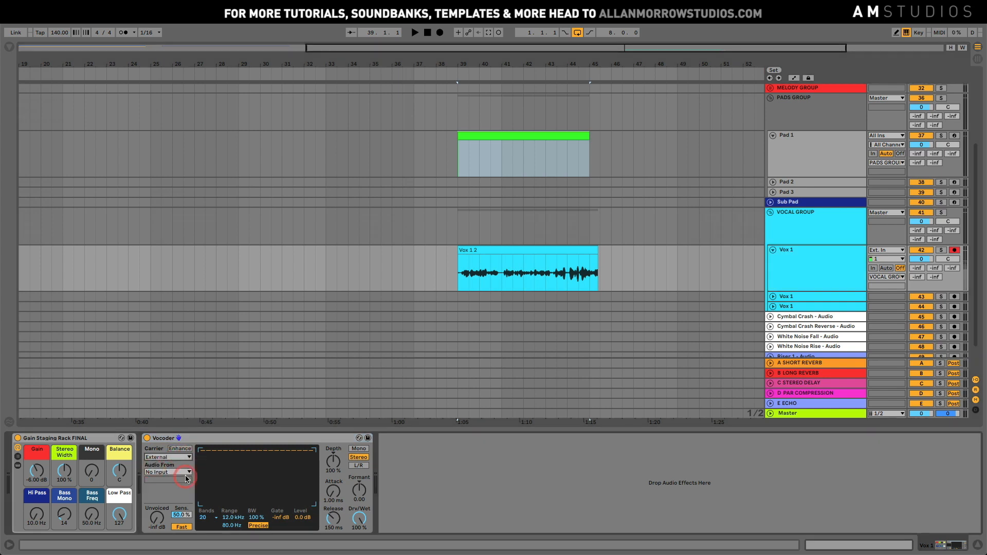
pyautogui.click(170, 475)
pyautogui.click(186, 474)
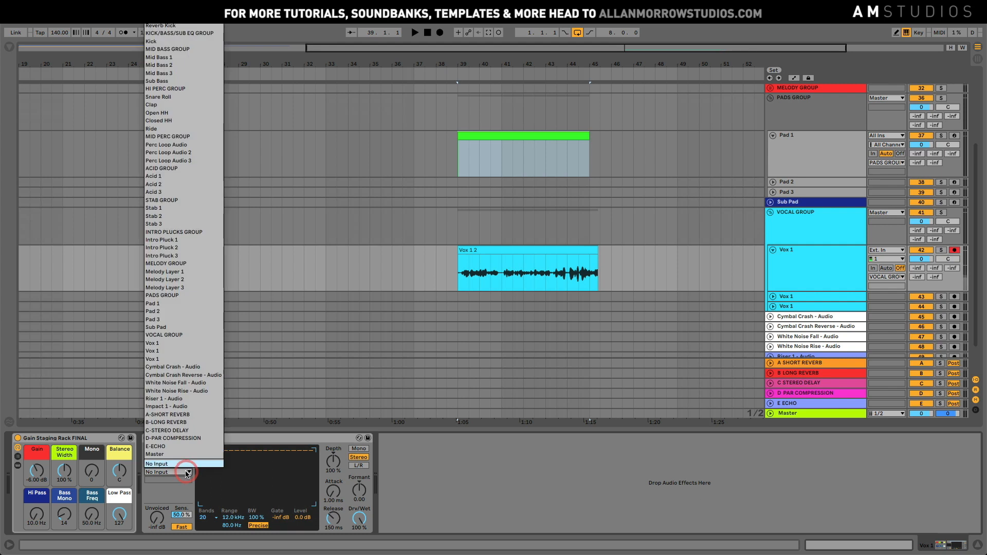
pyautogui.click(197, 304)
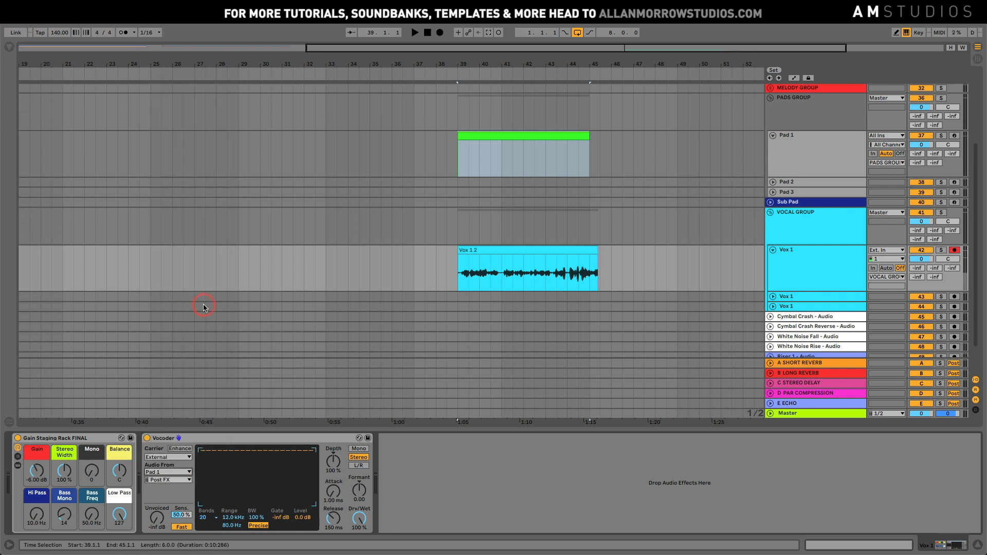
pyautogui.click(186, 481)
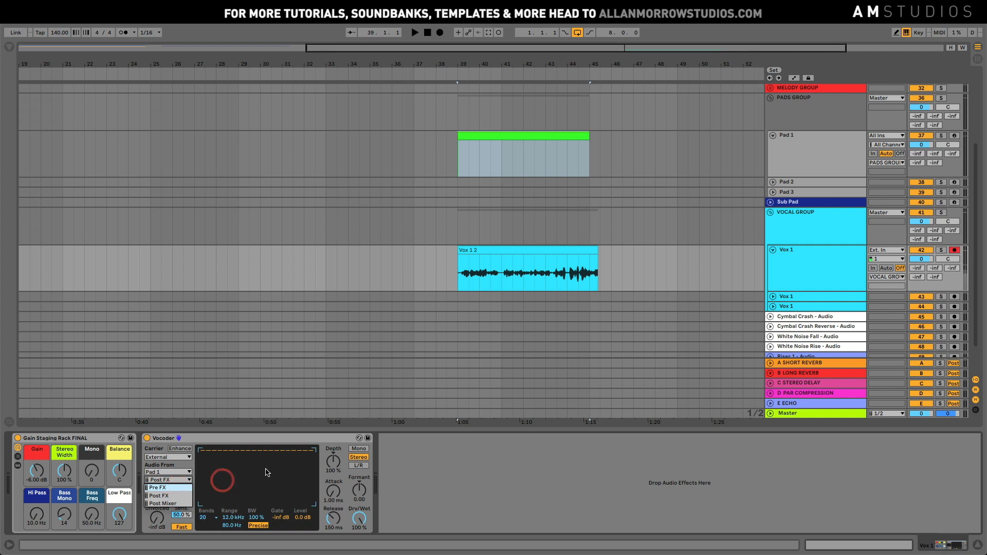
pyautogui.click(169, 475)
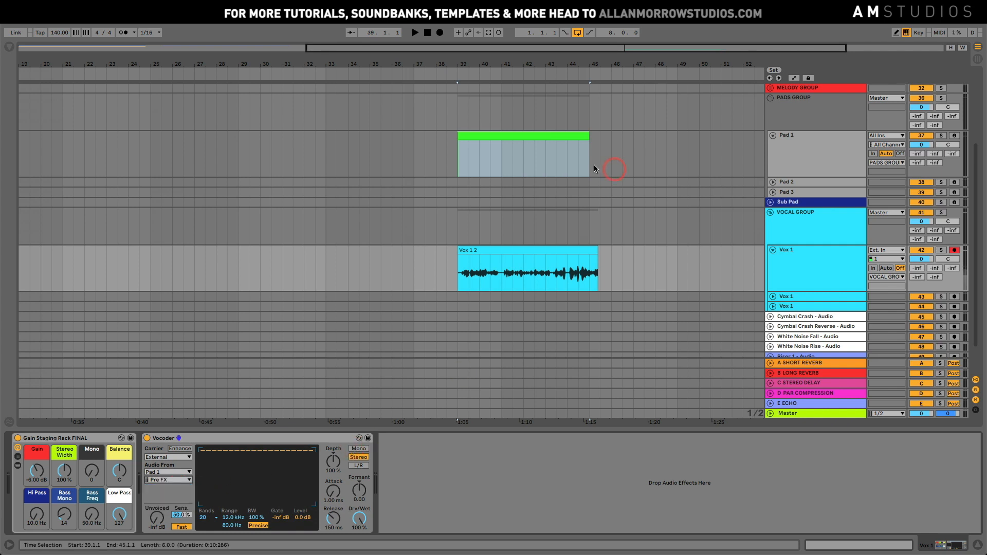
# Draw a sustained C3 note across all six bars of the Pad 1 MIDI clip
pyautogui.doubleClick(543, 134)
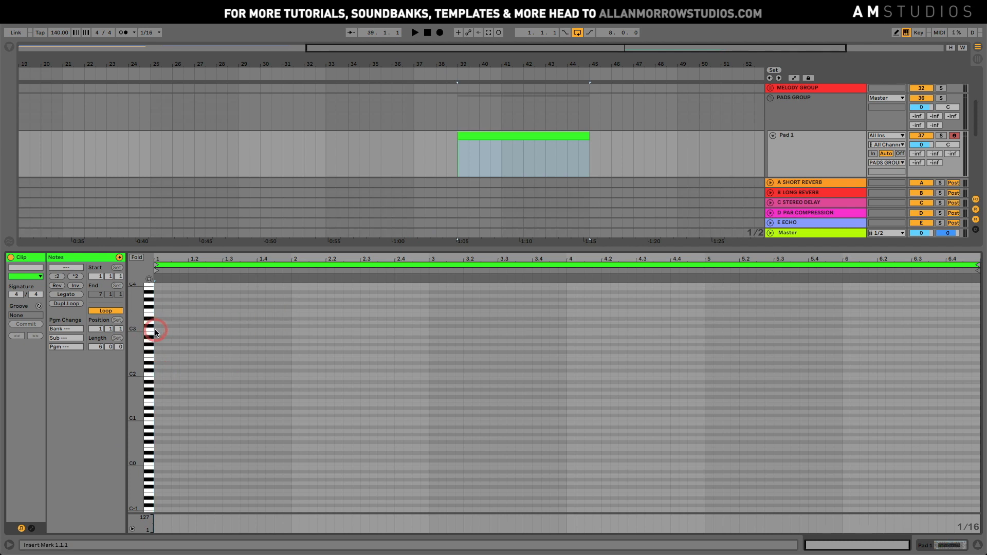
pyautogui.press('b')
pyautogui.moveTo(161, 330); pyautogui.dragTo(979, 357)
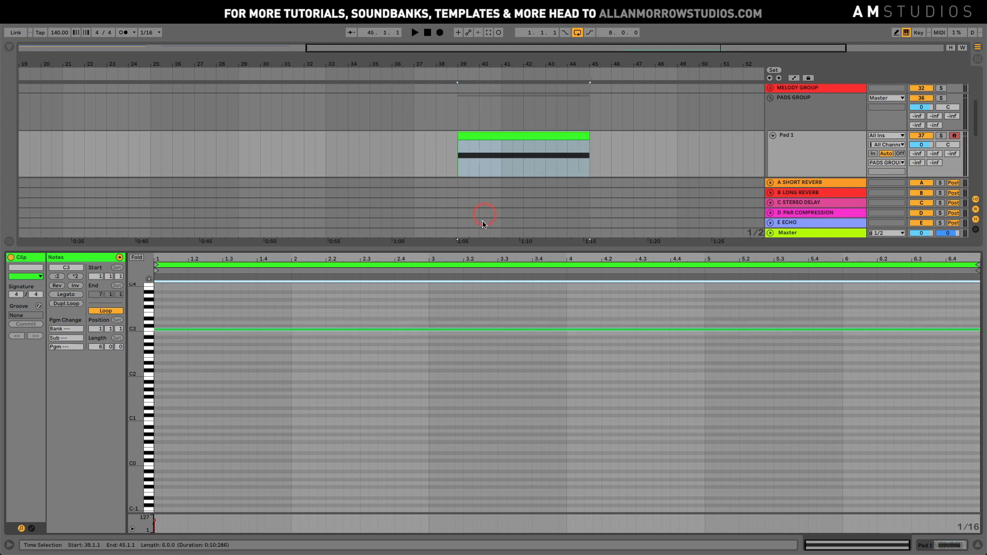
# Mute the Pad 1 track and play back the vocoded vocal from bar 39
pyautogui.scroll(-3, 516, 166)
pyautogui.press('space')
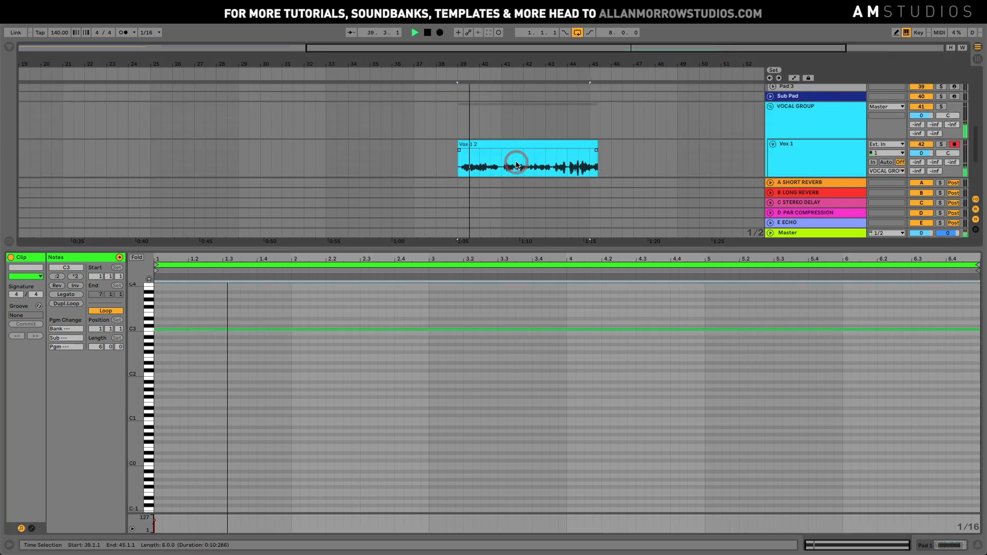
pyautogui.scroll(3, 774, 140)
pyautogui.scroll(1, 774, 141)
pyautogui.click(921, 99)
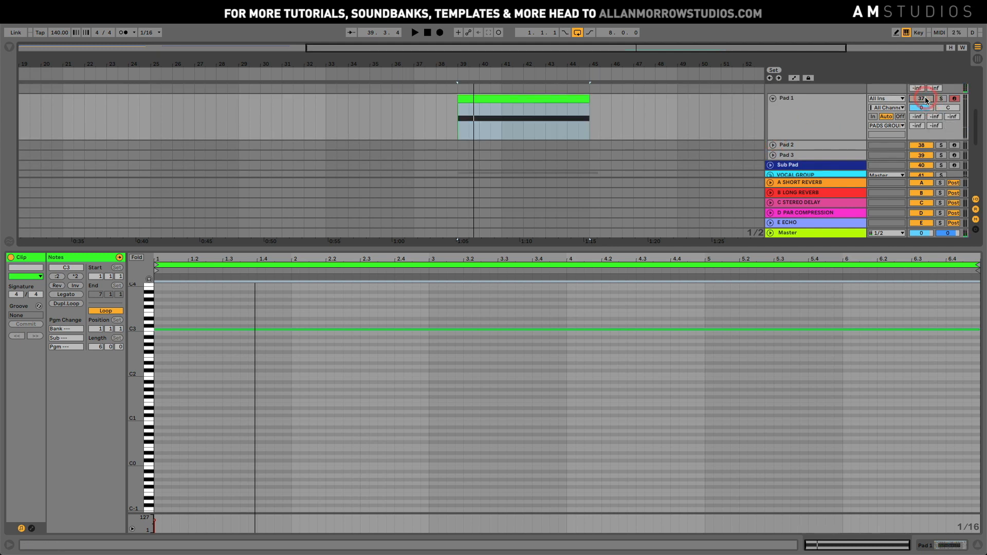
pyautogui.press('space')
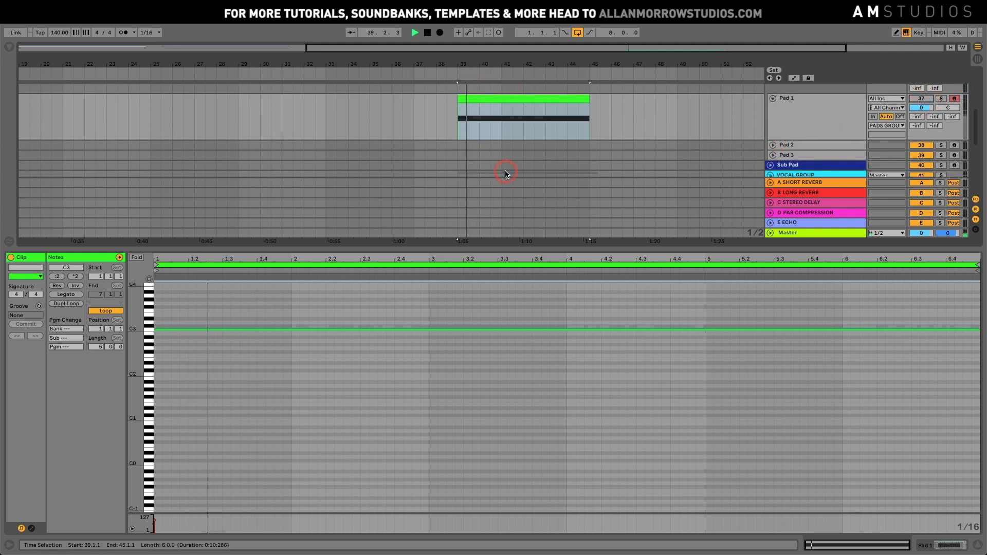
pyautogui.press('space')
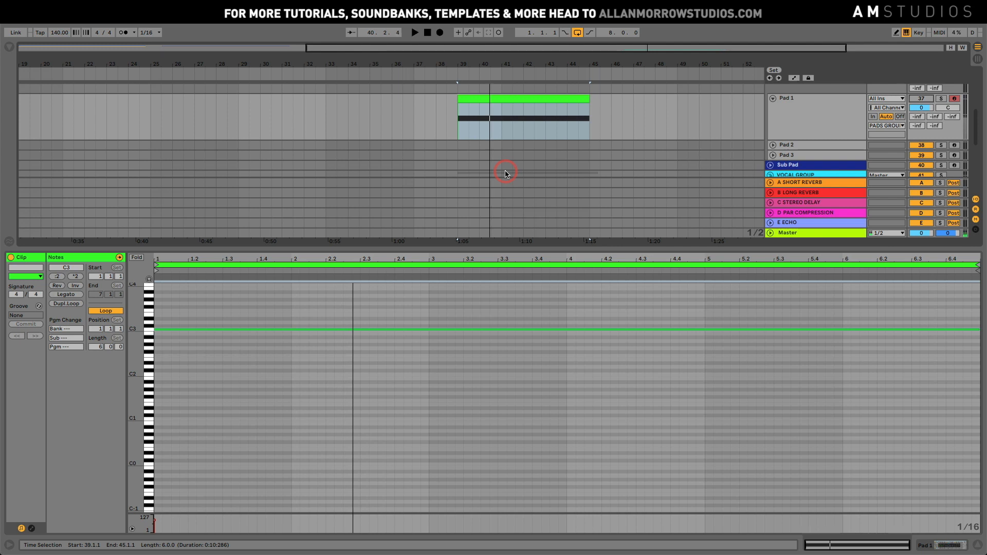
# Enlarge the arrangement area, raise the Vox 1 clip's gain to 7.44 dB and play the result
pyautogui.scroll(-2, 493, 175)
pyautogui.scroll(-2, 481, 177)
pyautogui.moveTo(501, 284); pyautogui.dragTo(503, 462)
pyautogui.click(796, 215)
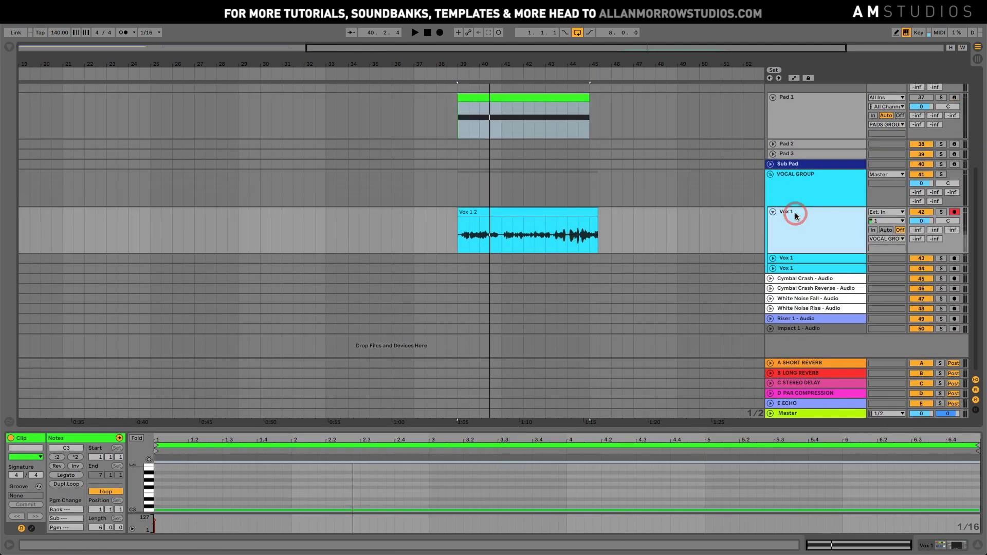
pyautogui.click(540, 211)
pyautogui.moveTo(91, 506); pyautogui.dragTo(88, 499)
pyautogui.press('space')
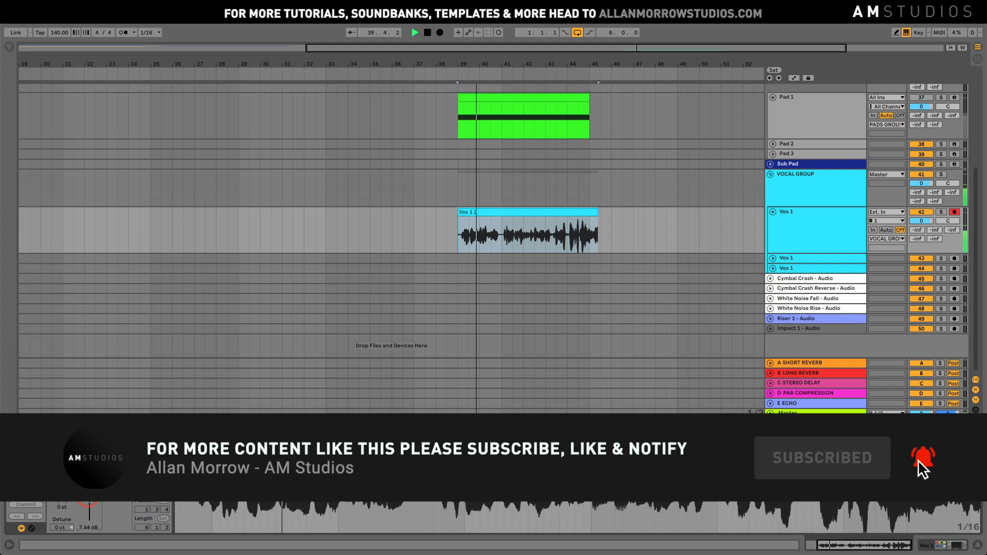
pyautogui.click(788, 214)
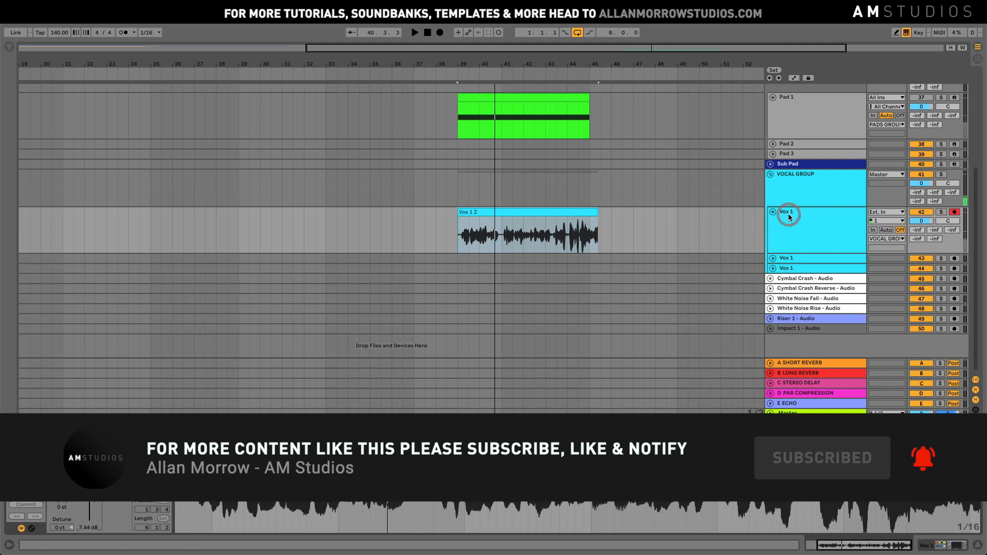
# Show the Vox 1 device chain and examine the Vocoder's Stereo and Dry/Wet settings with a short playback
pyautogui.click(788, 215)
pyautogui.click(953, 545)
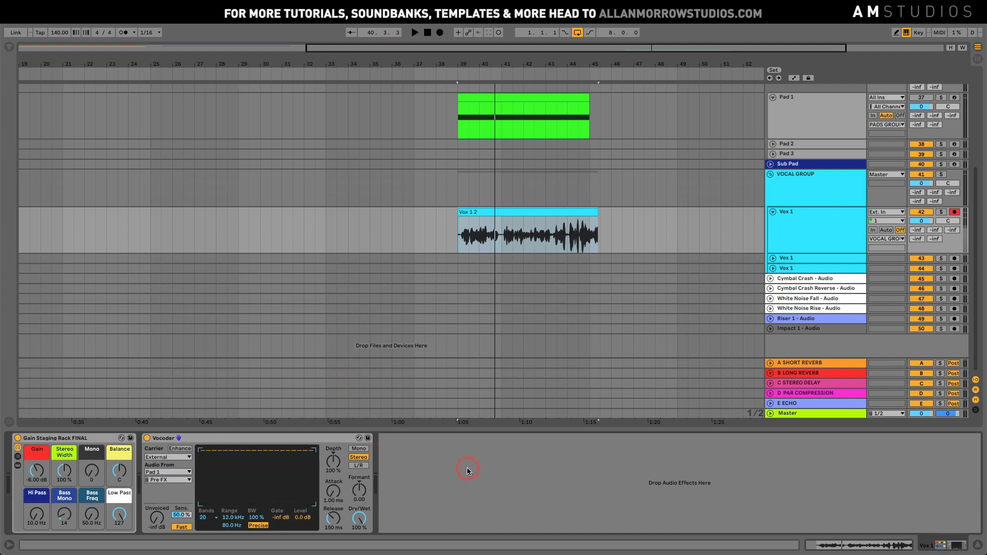
pyautogui.click(359, 458)
pyautogui.press('space')
pyautogui.moveTo(359, 518); pyautogui.dragTo(361, 517)
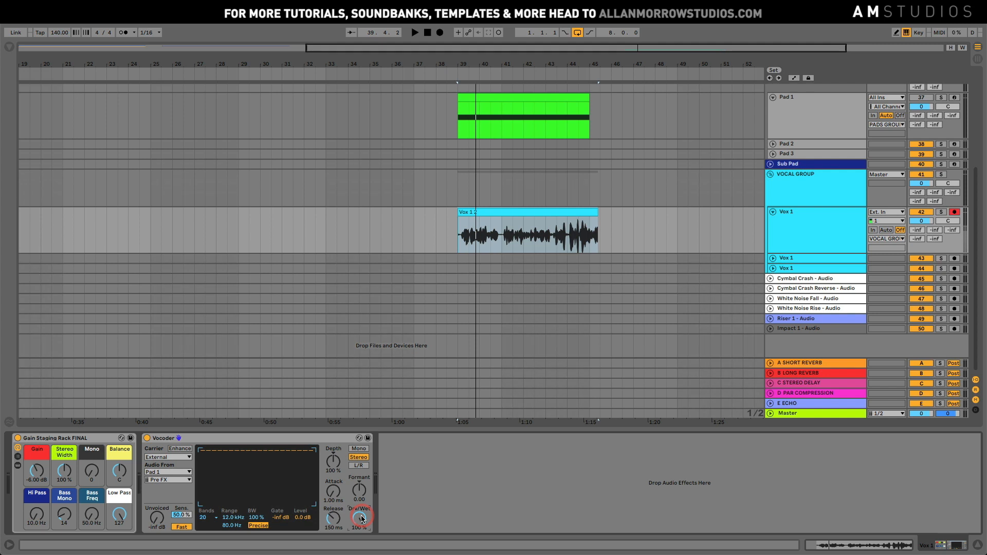
pyautogui.click(430, 401)
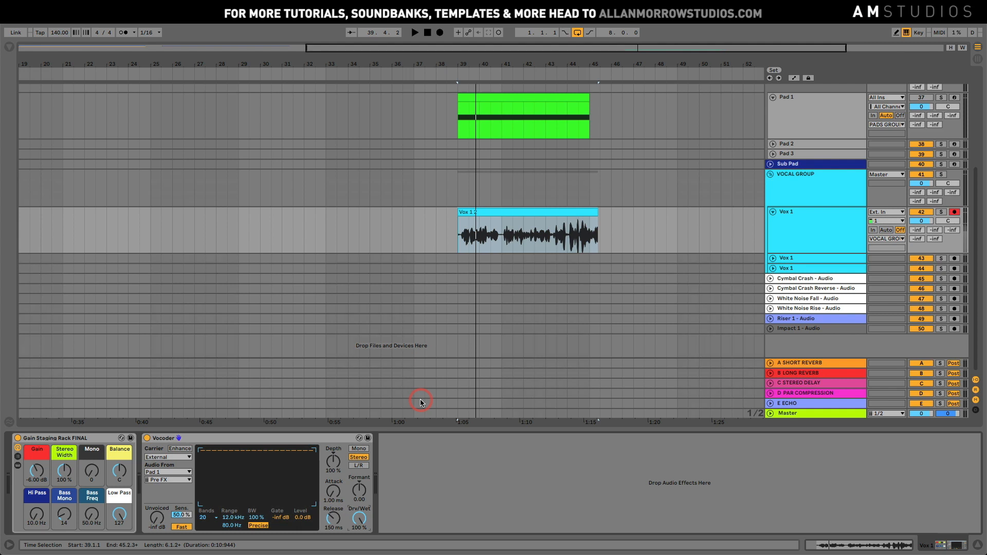
# Show the Analog on Pad 1, loop the six-bar Pad 1 clip from bar 39 and play the loop
pyautogui.moveTo(481, 63); pyautogui.dragTo(481, 90)
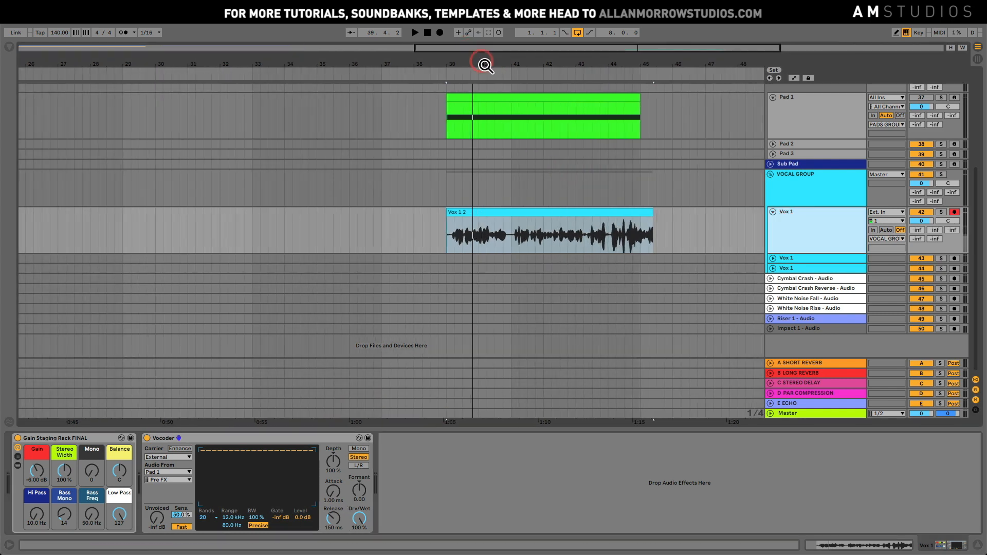
pyautogui.hscroll(3, 280, 313)
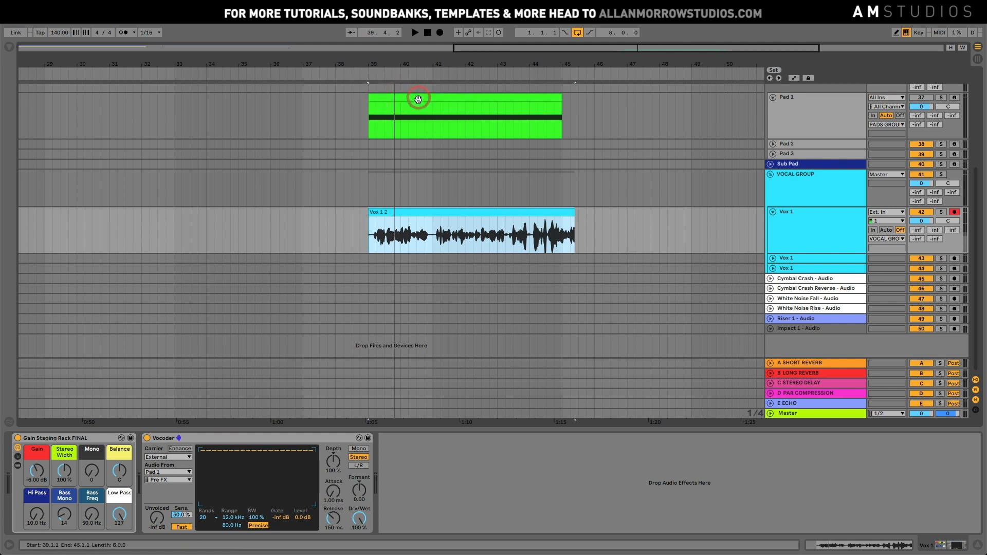
pyautogui.click(781, 107)
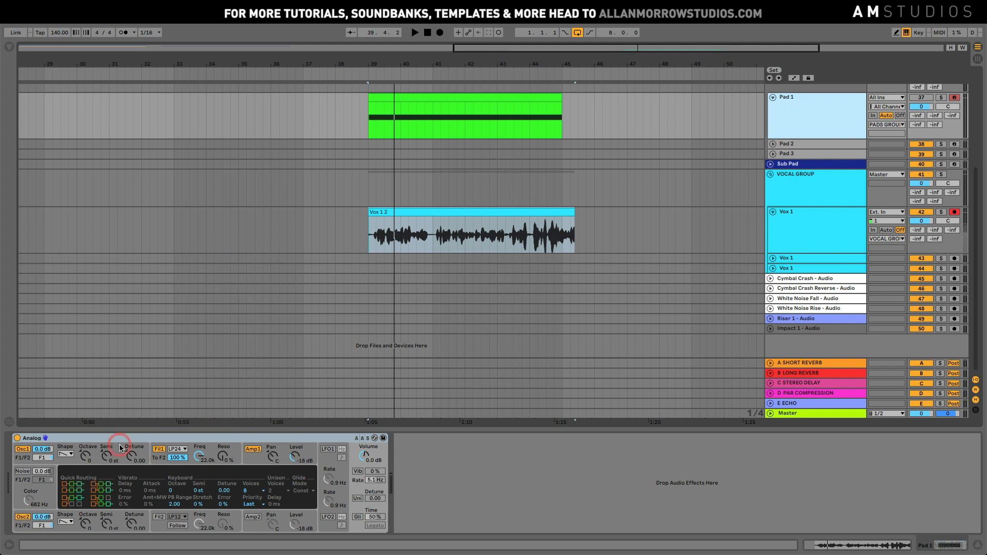
pyautogui.click(394, 95)
pyautogui.press('space')
pyautogui.press('space')
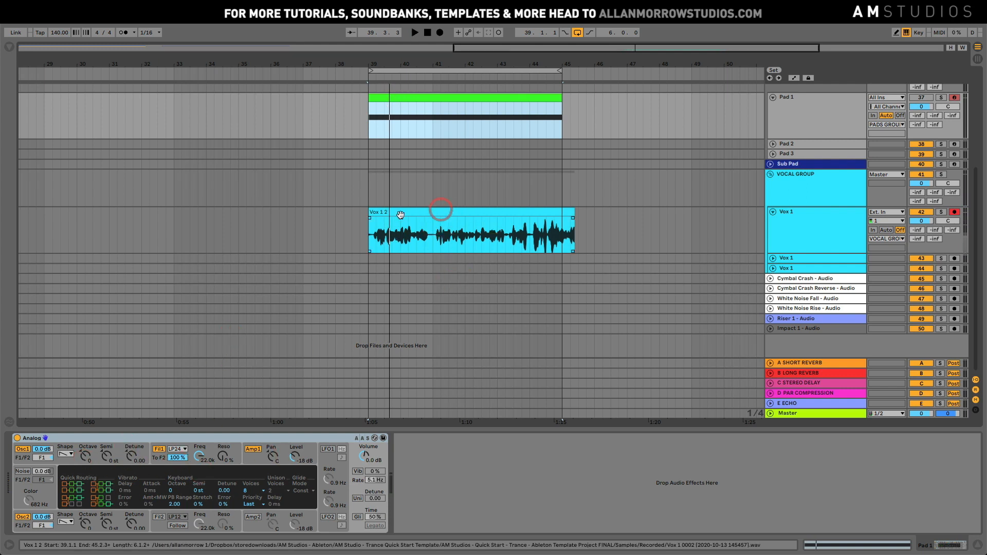
# Lower the octave of Analog's Osc1 to -1 while auditioning the vocal loop
pyautogui.press('space')
pyautogui.moveTo(84, 455); pyautogui.dragTo(85, 457)
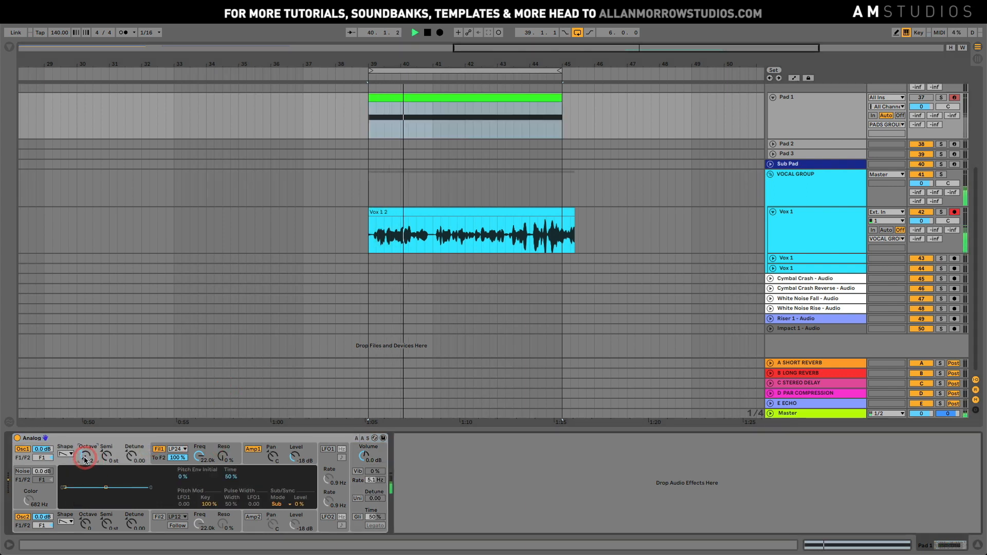
pyautogui.press('space')
pyautogui.press('space')
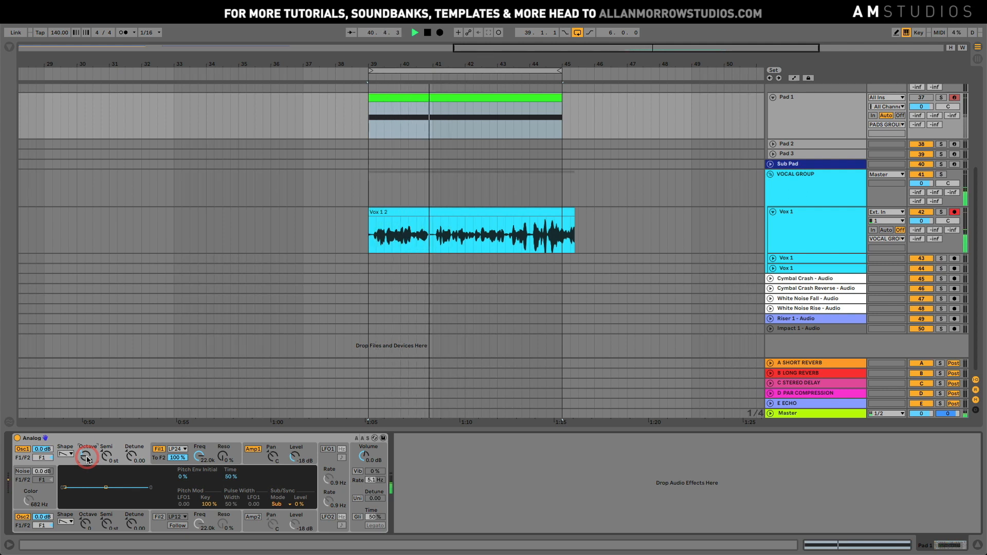
pyautogui.press('space')
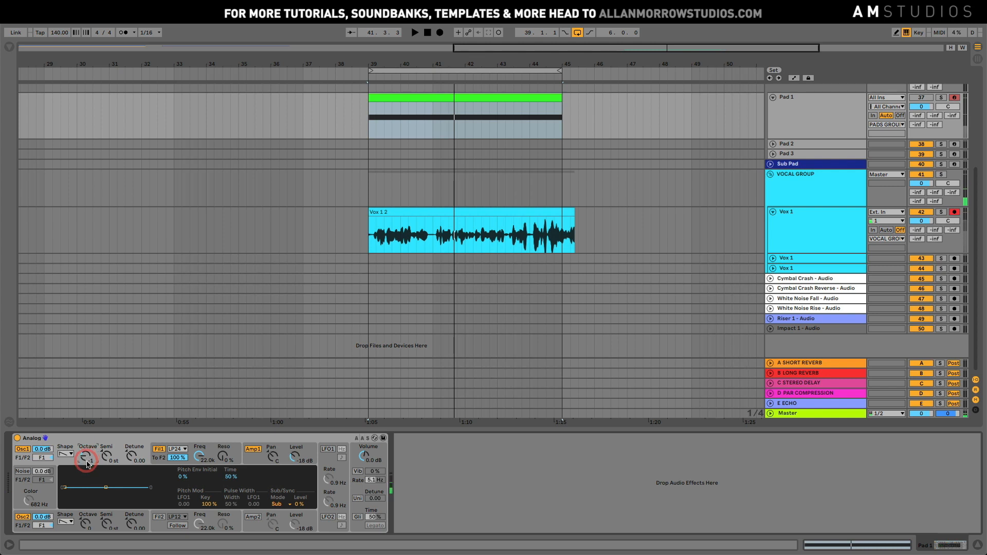
# Audition the rectangle and noise wave shapes on Analog's Osc1 with the vocal loop
pyautogui.click(67, 454)
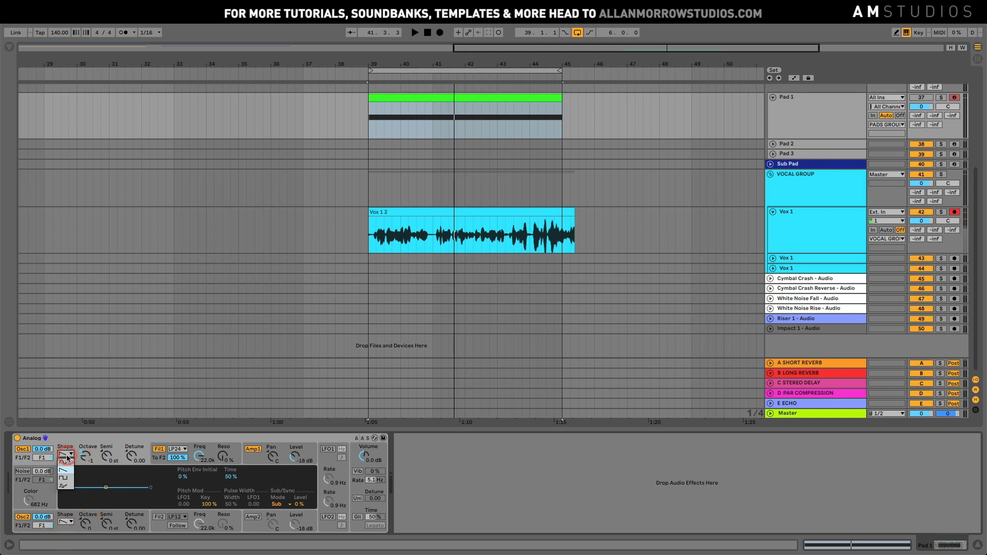
pyautogui.click(64, 478)
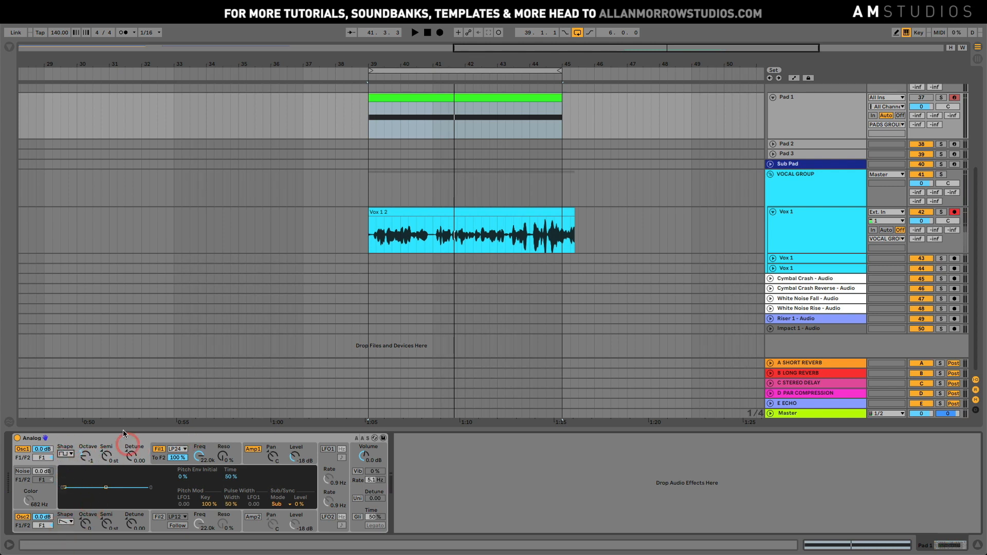
pyautogui.press('space')
pyautogui.click(67, 454)
pyautogui.click(64, 486)
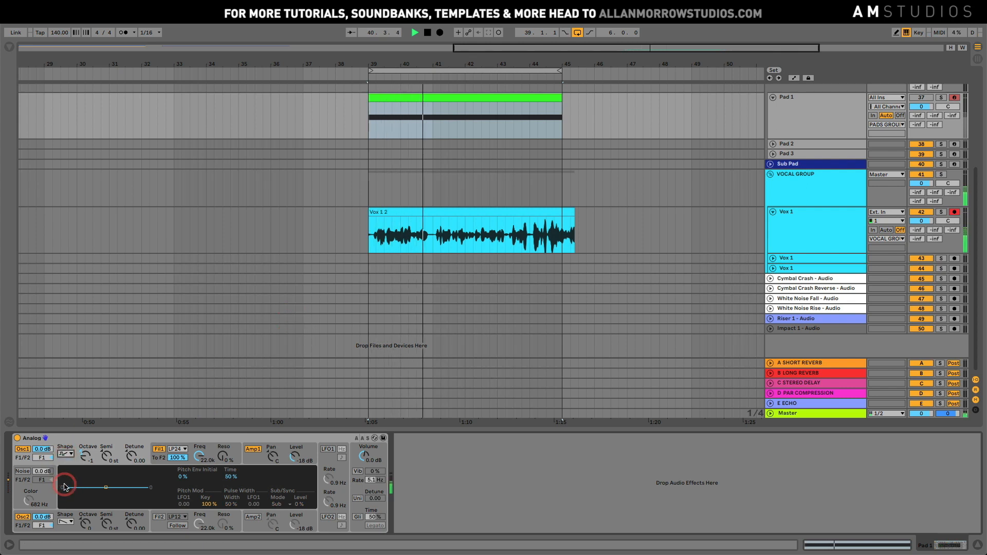
pyautogui.press('space')
# Set the Osc1 wave shape to rectangle and play the loop to hear it
pyautogui.click(69, 454)
pyautogui.click(66, 479)
pyautogui.press('space')
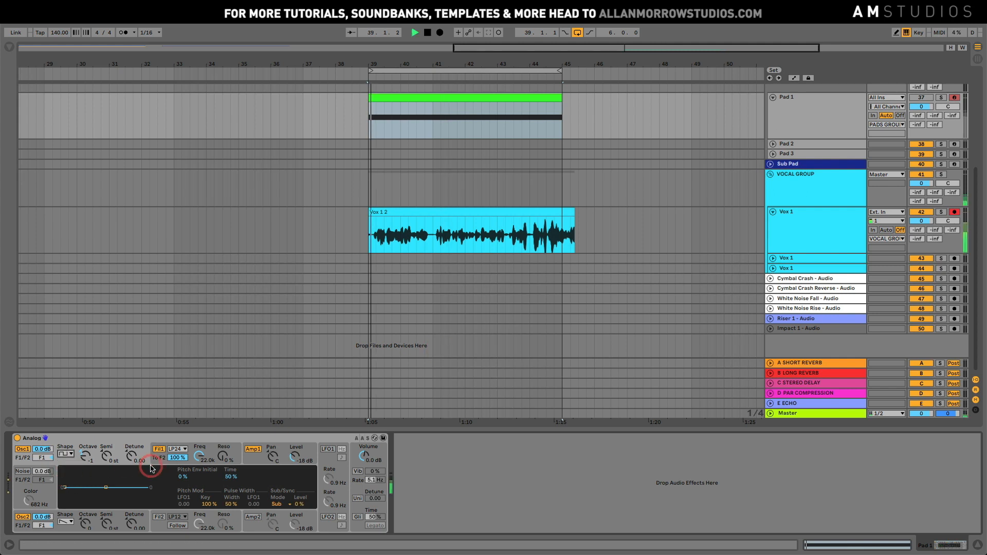
pyautogui.press('space')
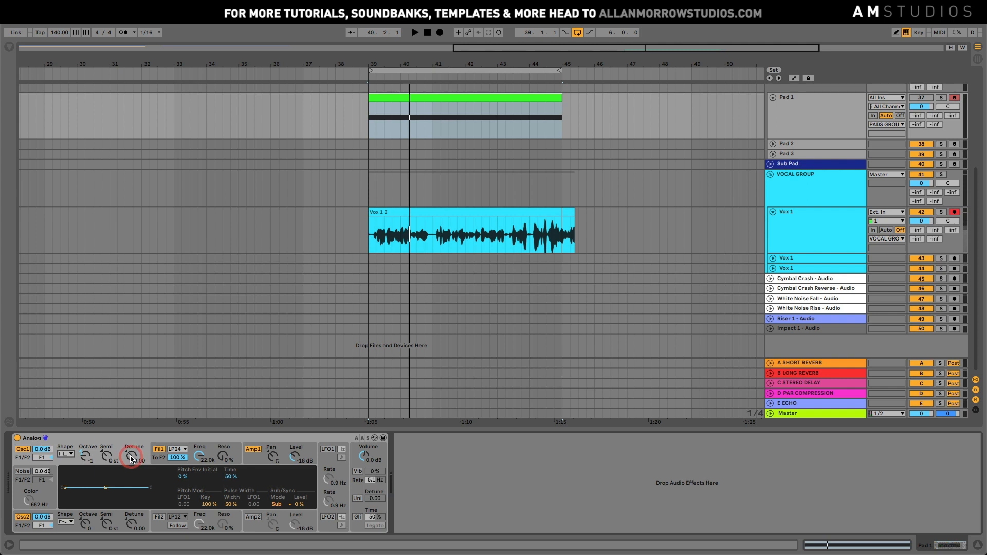
pyautogui.click(467, 286)
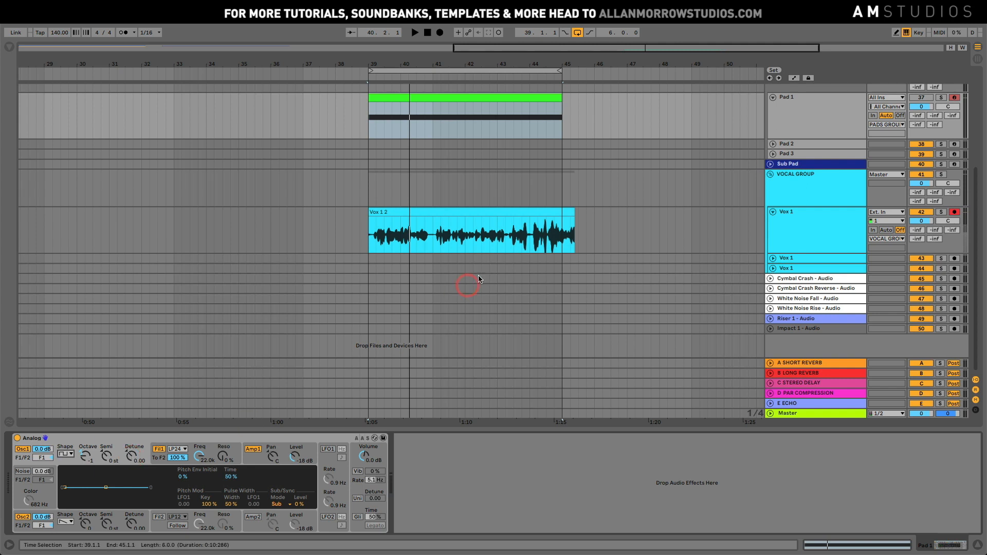
# Find the Echo effect in the browser, load it after the Vocoder on Vox 1, and hide the browser
pyautogui.click(790, 214)
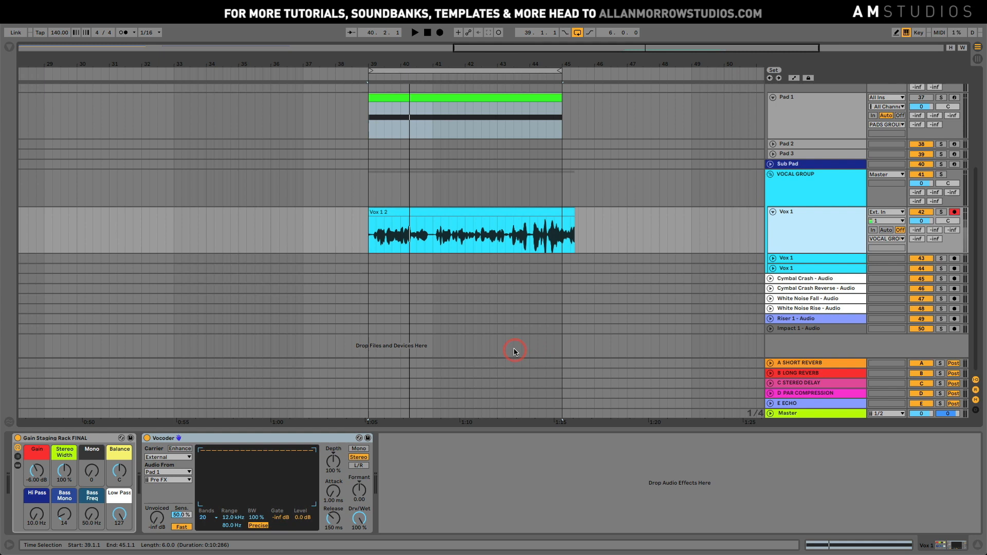
pyautogui.click(9, 47)
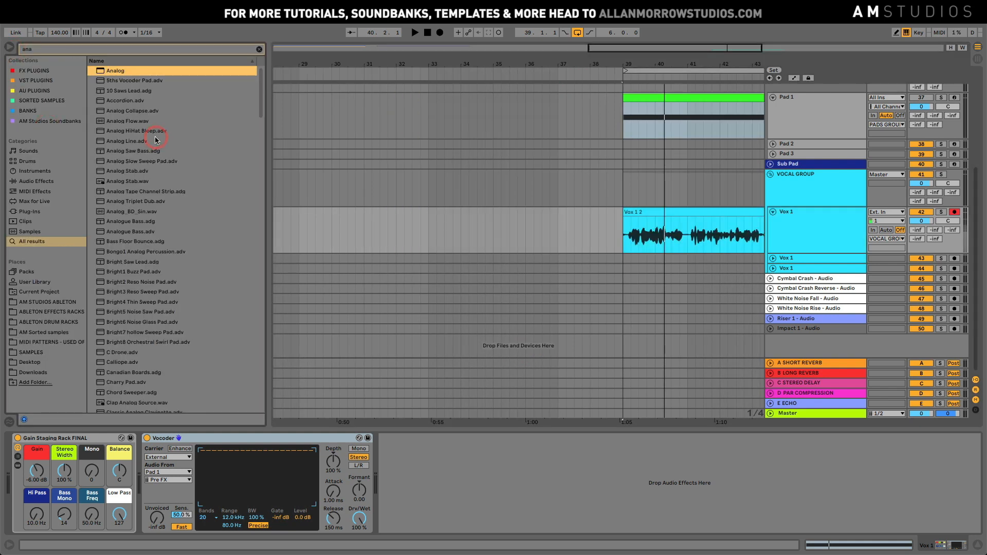
pyautogui.click(105, 50)
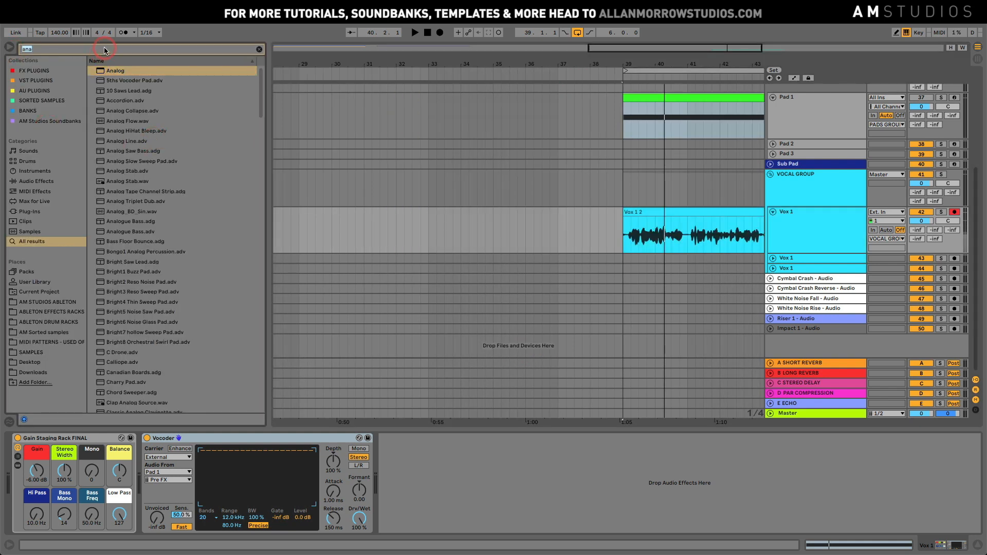
pyautogui.write('echo')
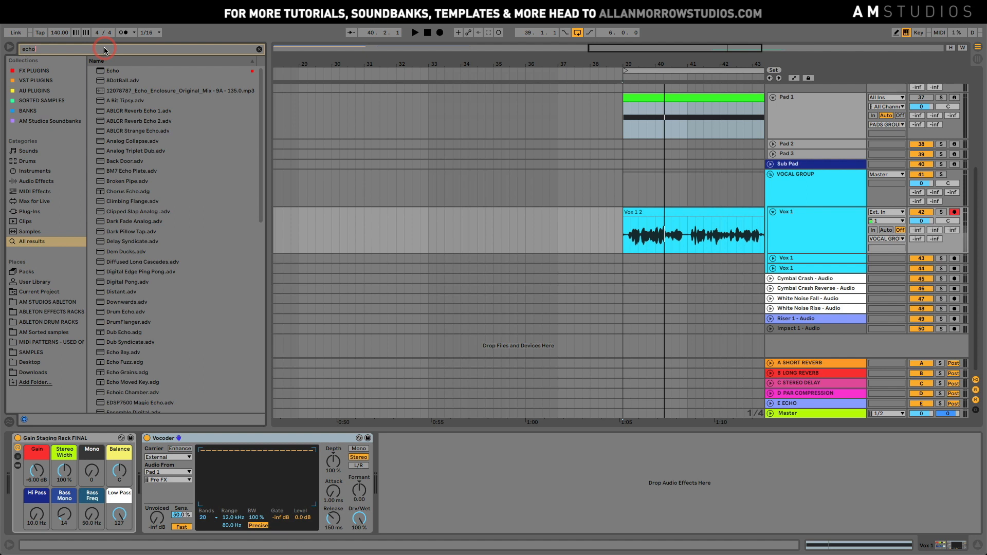
pyautogui.click(113, 70)
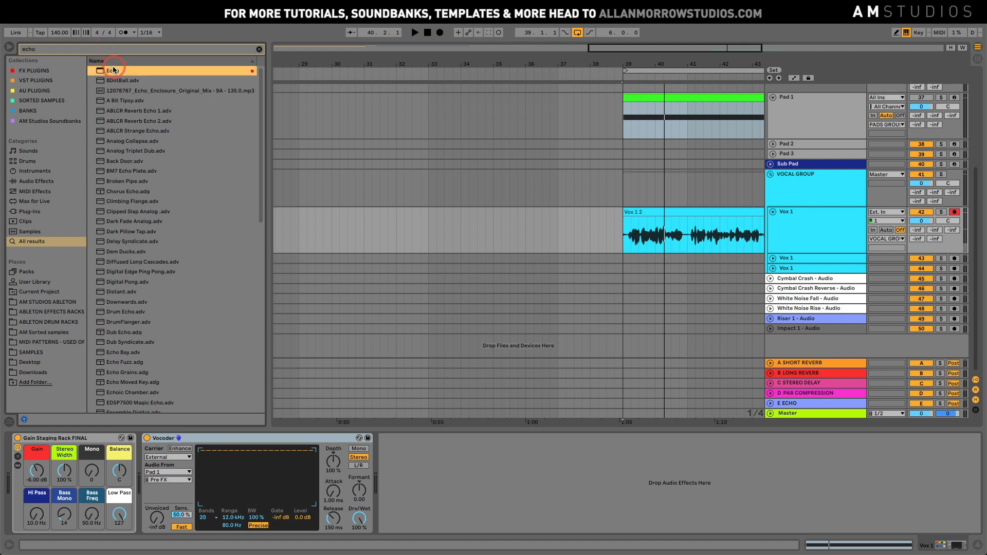
pyautogui.doubleClick(114, 70)
pyautogui.click(11, 49)
# Lower Echo's Dry/Wet to 38% during playback and switch its channel mode to Ping Pong
pyautogui.press('space')
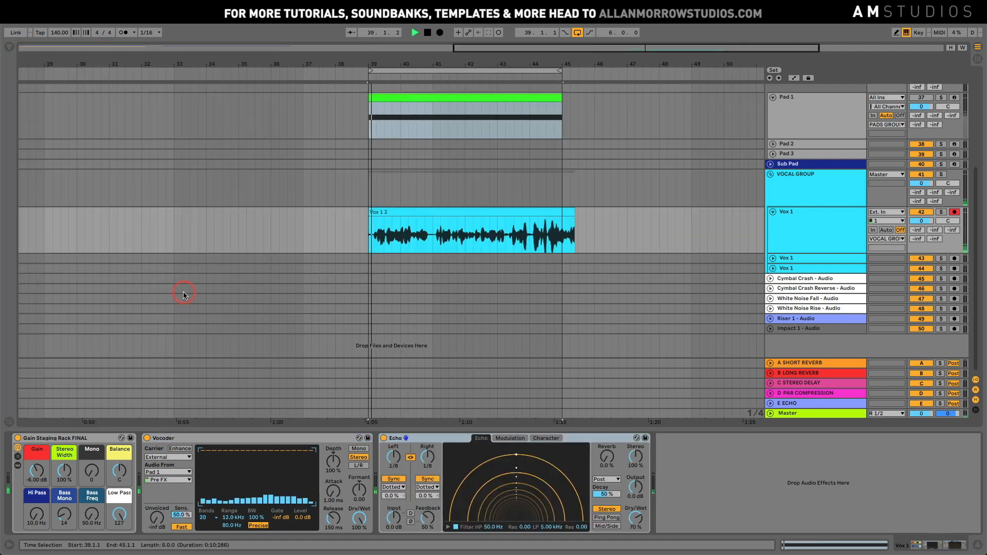
pyautogui.moveTo(636, 518); pyautogui.dragTo(636, 532)
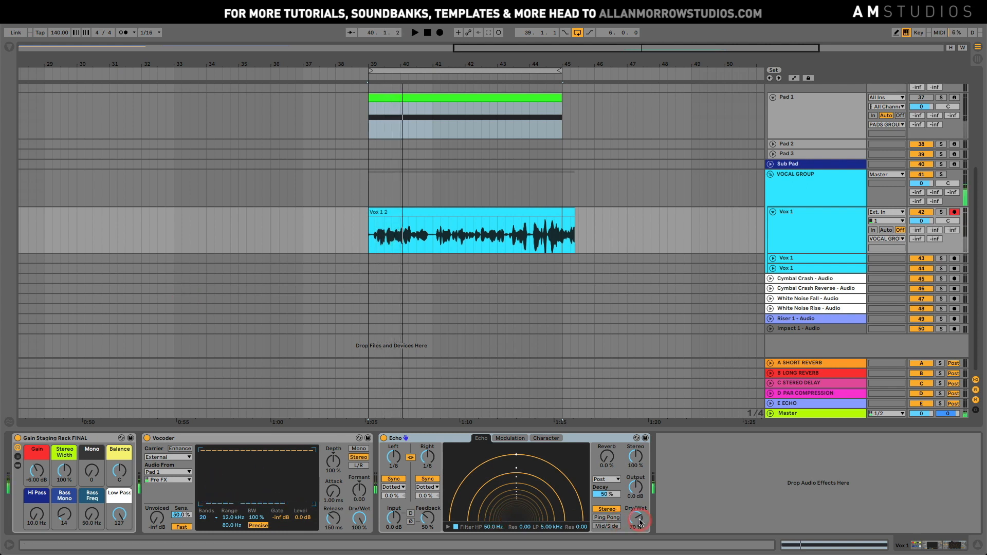
pyautogui.press('space')
pyautogui.click(608, 518)
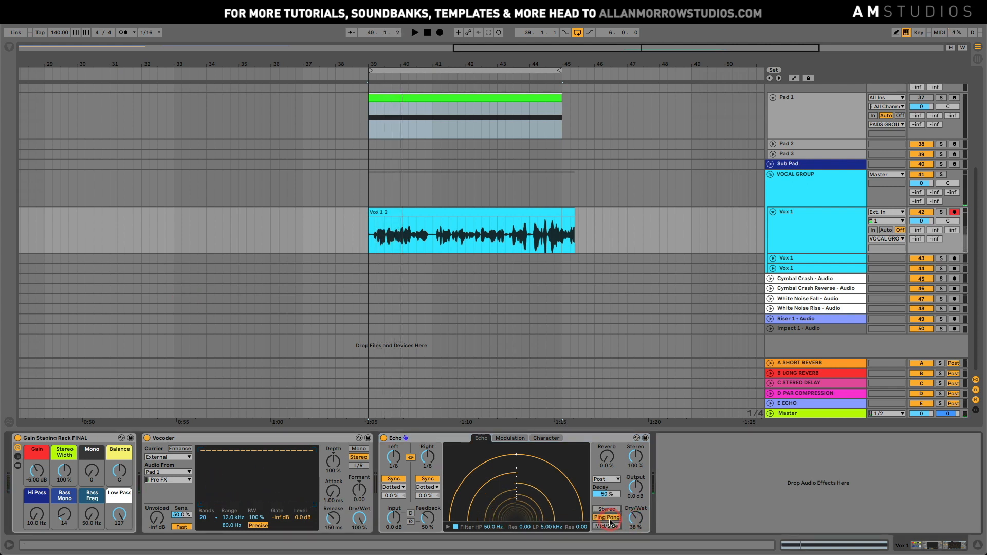
# Set Echo's sync mode to Notes with 1/16 delay times for both channels and play the loop
pyautogui.click(428, 487)
pyautogui.click(427, 479)
pyautogui.moveTo(394, 457); pyautogui.dragTo(397, 459)
pyautogui.press('space')
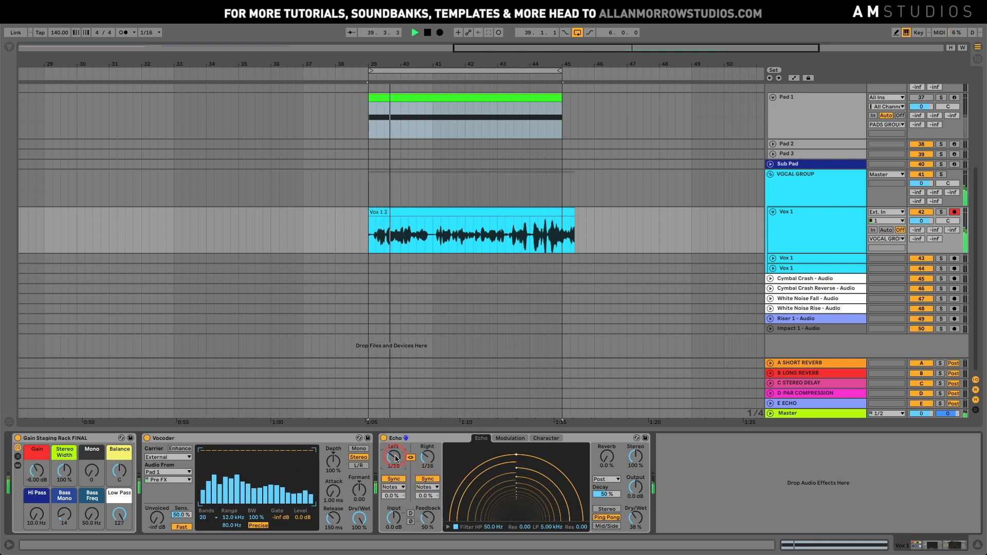
pyautogui.press('space')
# Raise the gain in the Vox 1 Gain Staging Rack to 0.28 dB and play the loop
pyautogui.press('space')
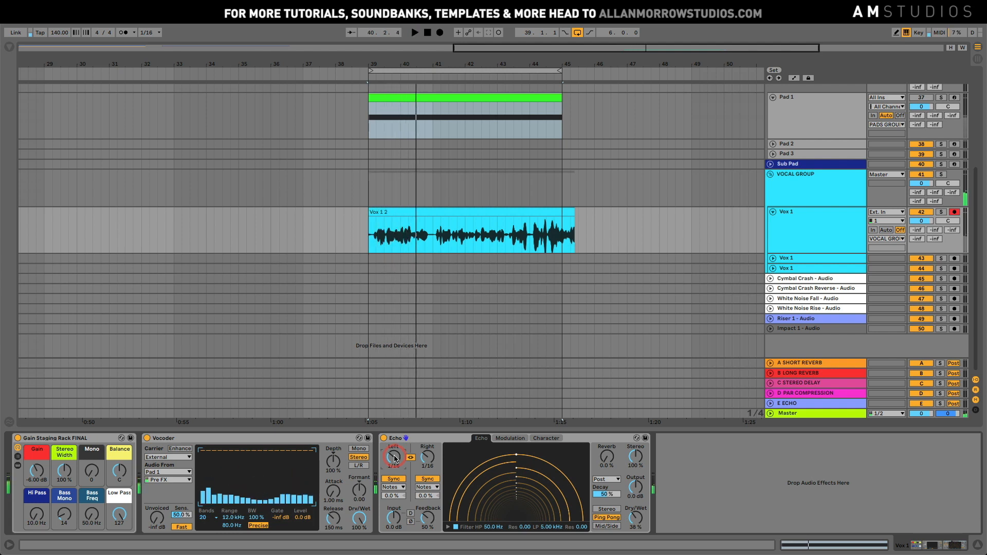
pyautogui.press('space')
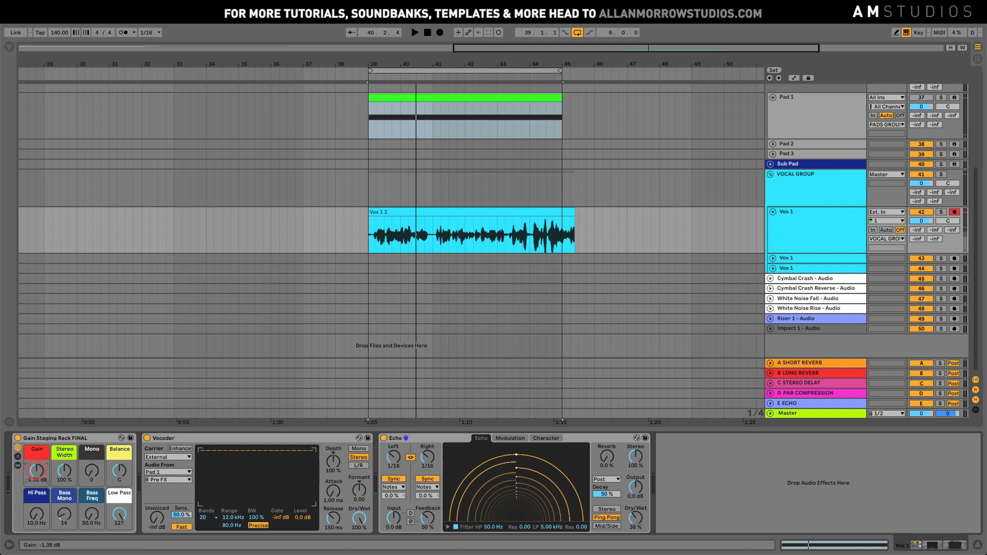
pyautogui.press('space')
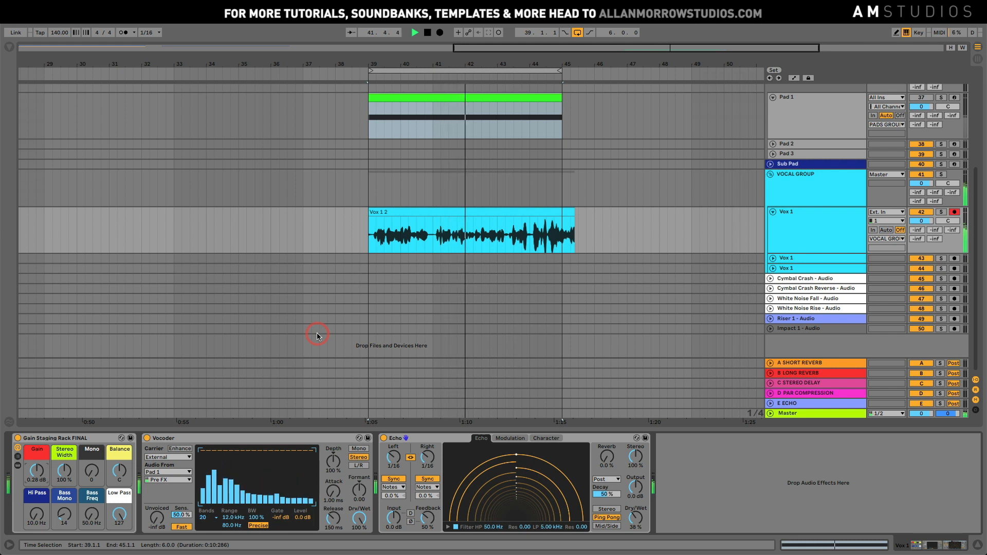
# Stop playback, find the Reverb effect in the browser, load it after Echo on Vox 1, and hide the browser
pyautogui.press('space')
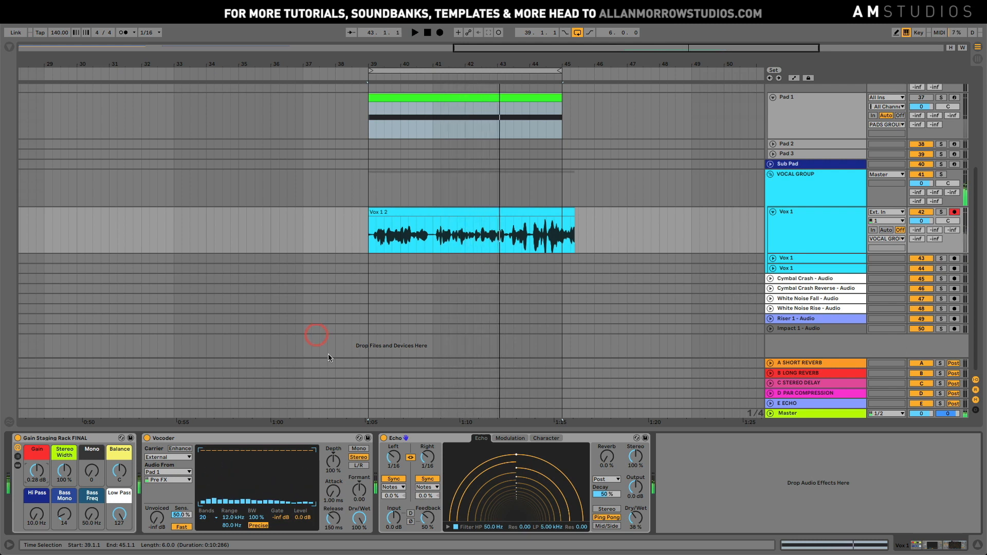
pyautogui.click(11, 48)
pyautogui.click(62, 51)
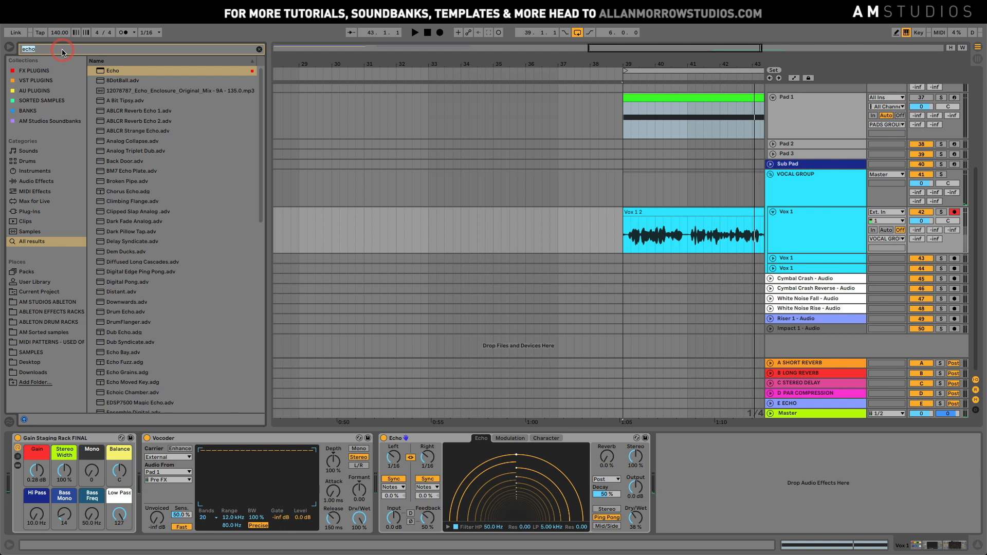
pyautogui.write('reverb')
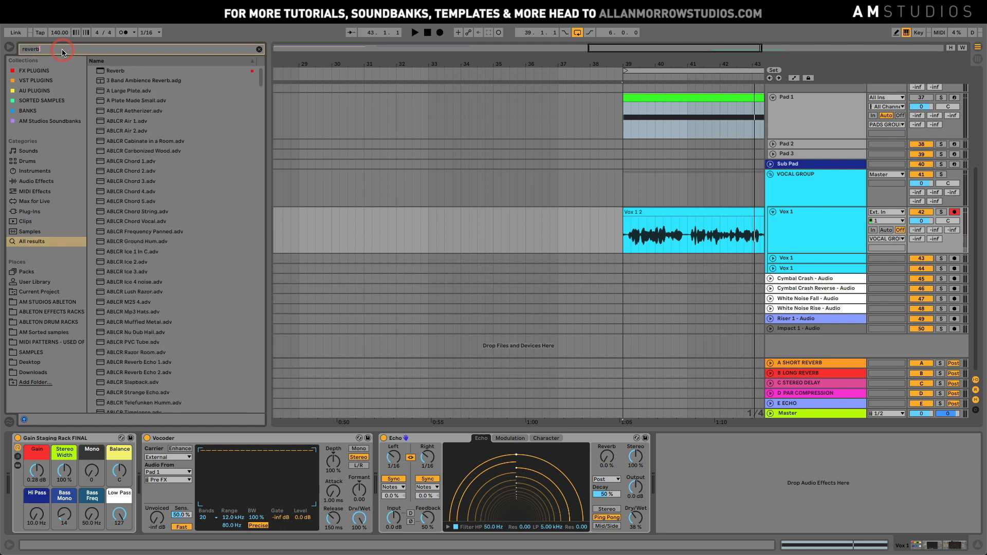
pyautogui.doubleClick(115, 72)
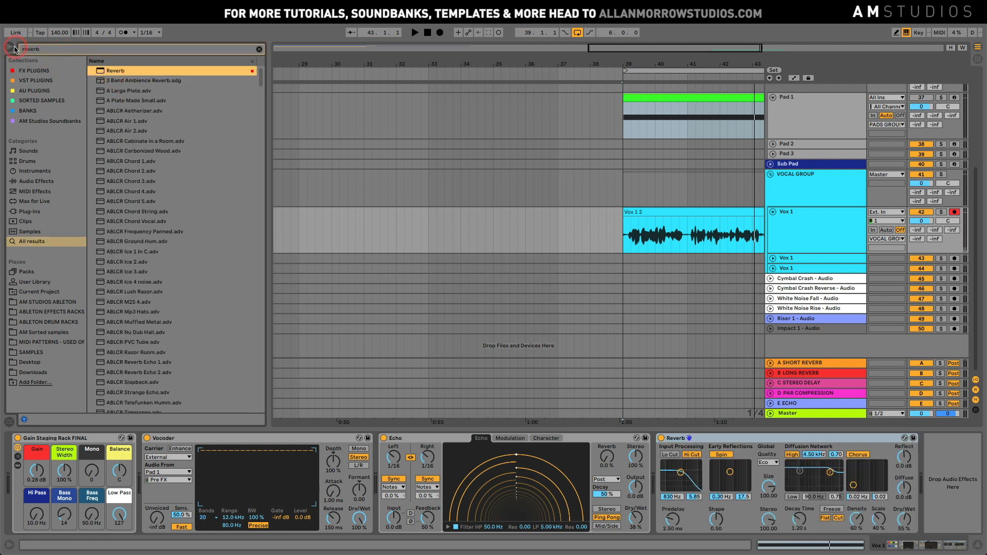
pyautogui.click(11, 47)
# Set the Reverb's Dry/Wet to 29% and its Decay Time to 8.57 s while playing the loop
pyautogui.moveTo(904, 523); pyautogui.dragTo(895, 538)
pyautogui.press('space')
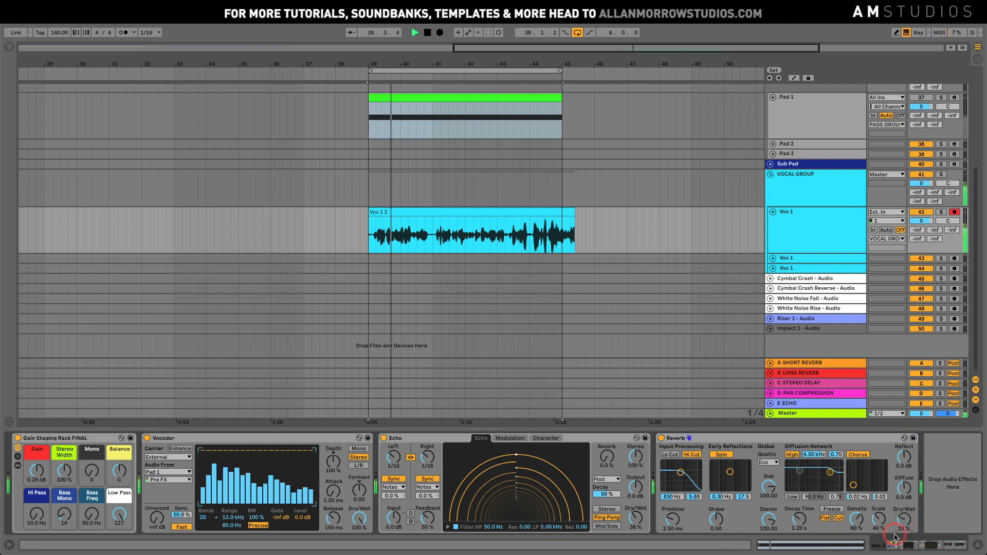
pyautogui.press('space')
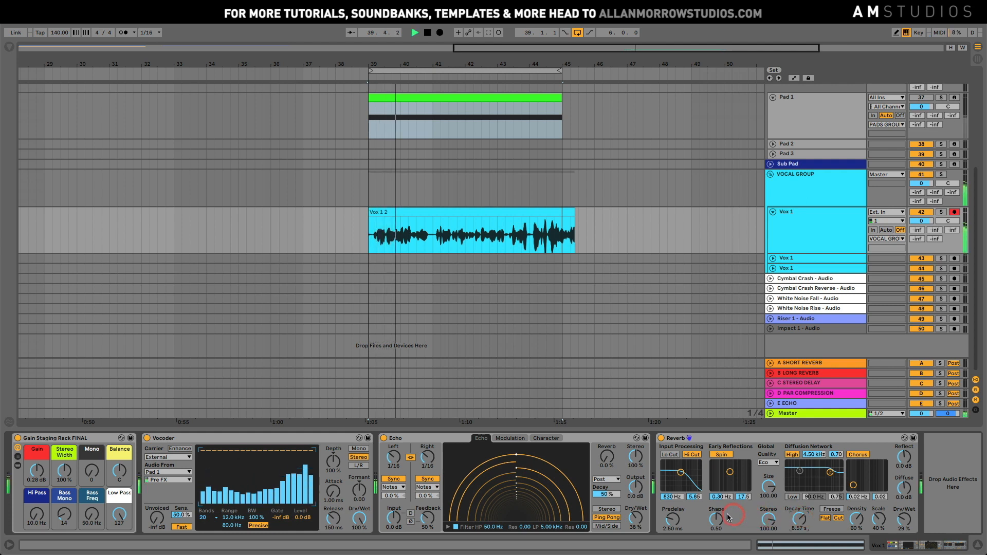
pyautogui.press('space')
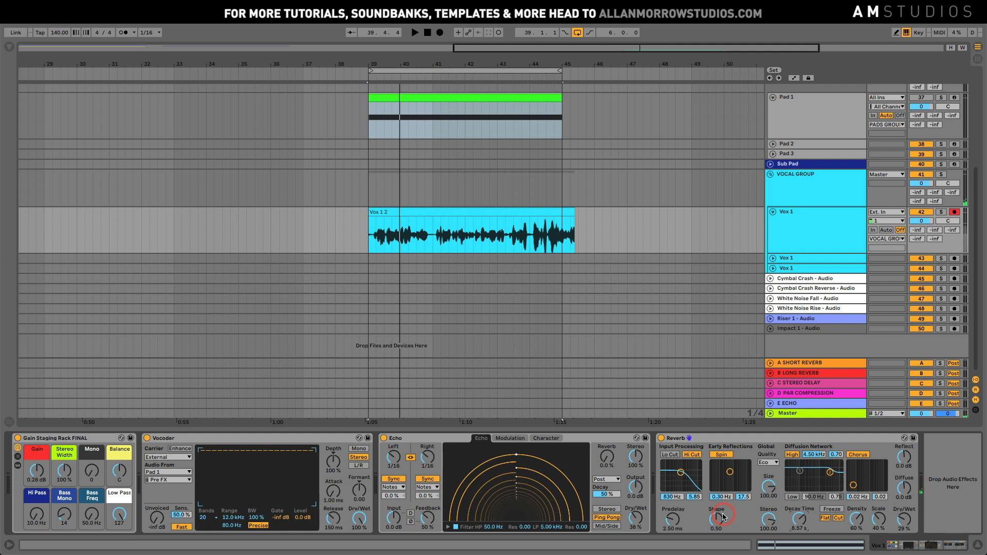
# Set the Osc1 Detune of Pad 1's Analog synth to 0.37 and play the loop to hear the vocoder
pyautogui.click(789, 100)
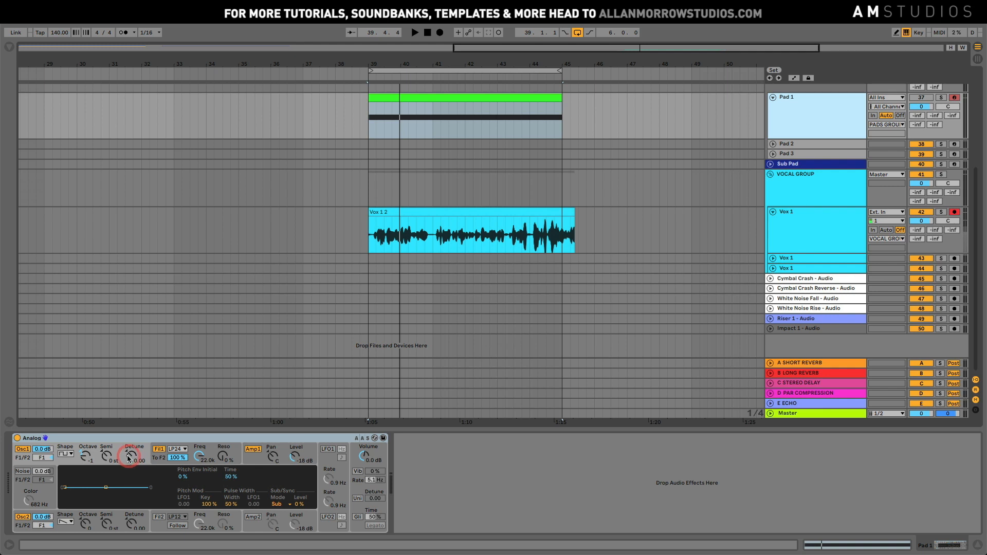
pyautogui.moveTo(132, 458); pyautogui.dragTo(131, 452)
pyautogui.press('space')
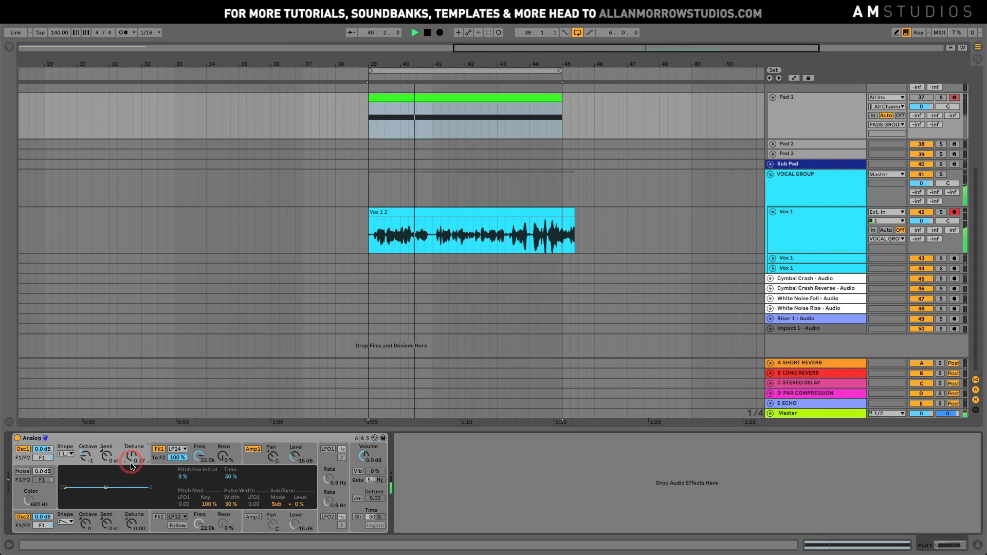
pyautogui.press('space')
pyautogui.press('space')
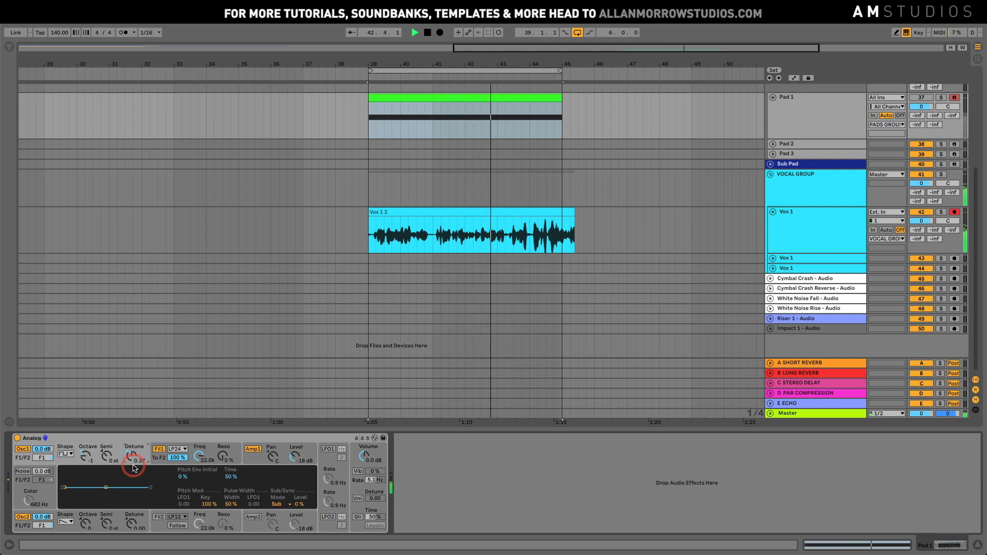
pyautogui.press('space')
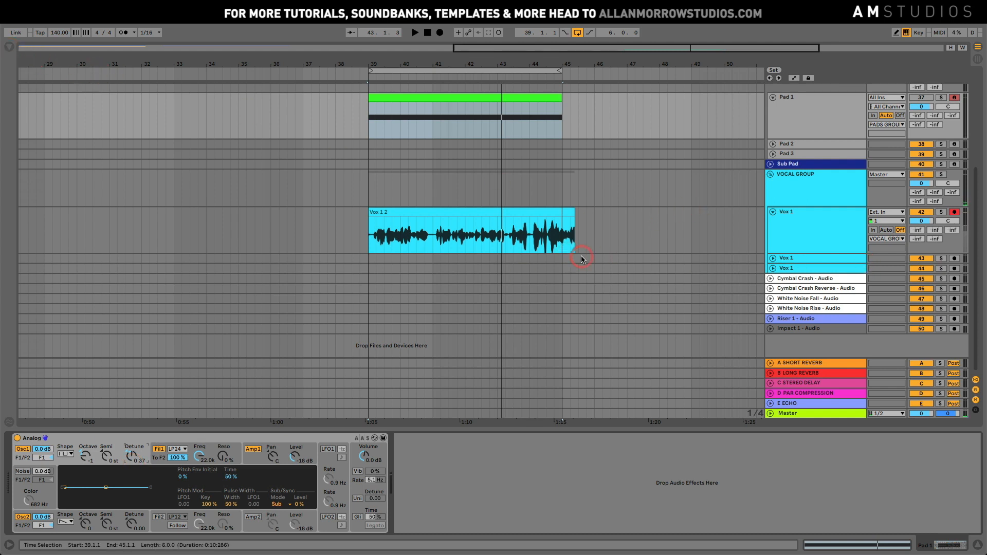
# Load the AM Studios - Trance Pads 28 (Sylenth) rack from the AM Studios Soundbanks collection onto the Pad 2 track
pyautogui.scroll(2, 670, 204)
pyautogui.scroll(-1, 670, 205)
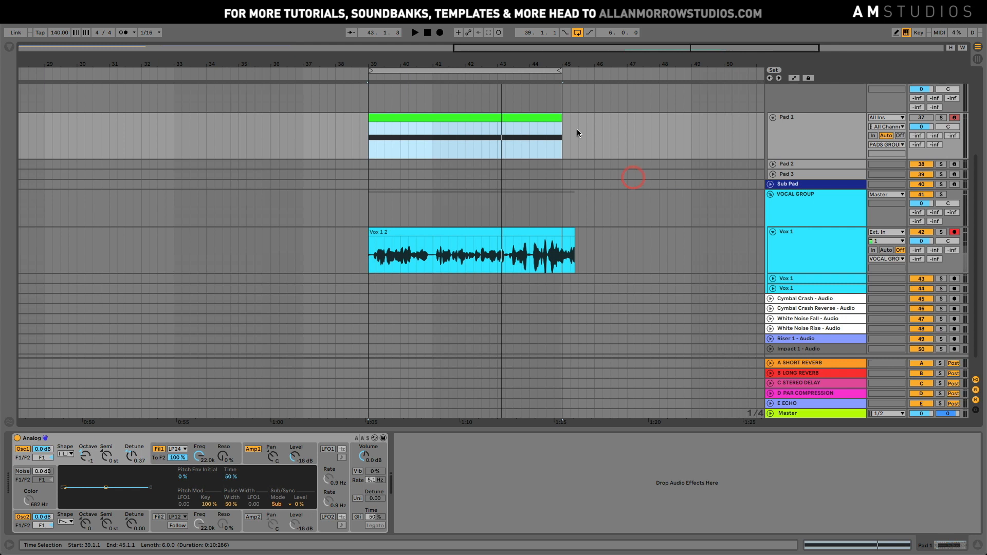
pyautogui.click(797, 162)
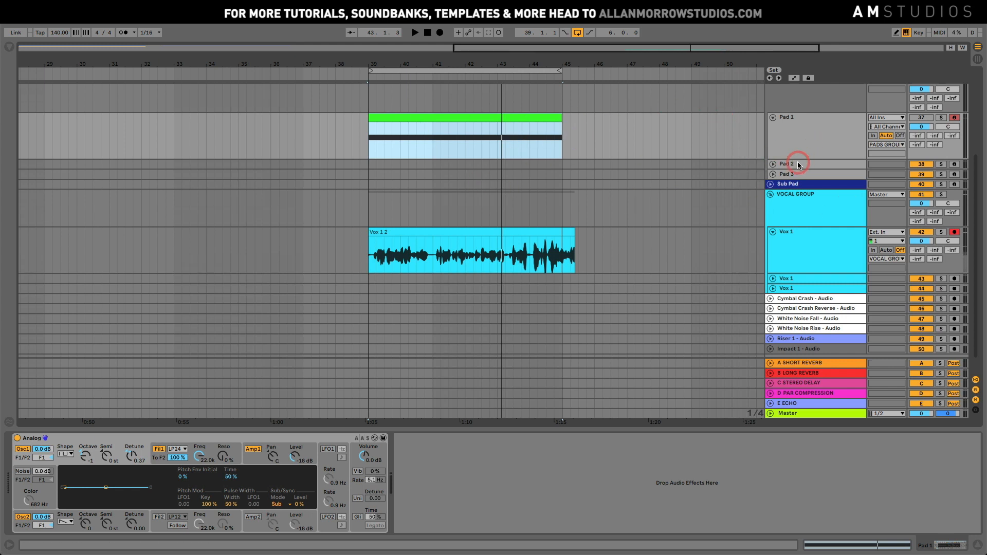
pyautogui.click(14, 52)
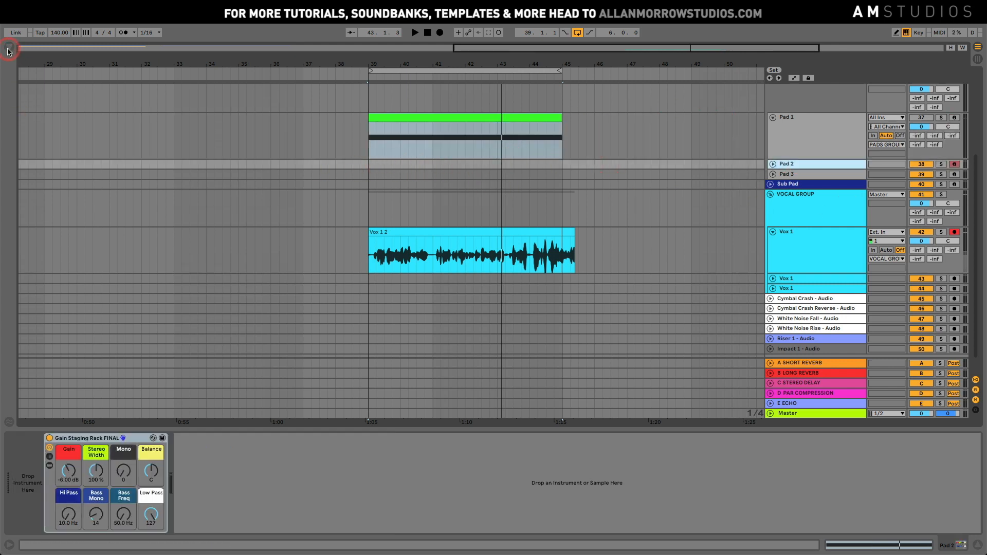
pyautogui.click(40, 110)
pyautogui.click(45, 123)
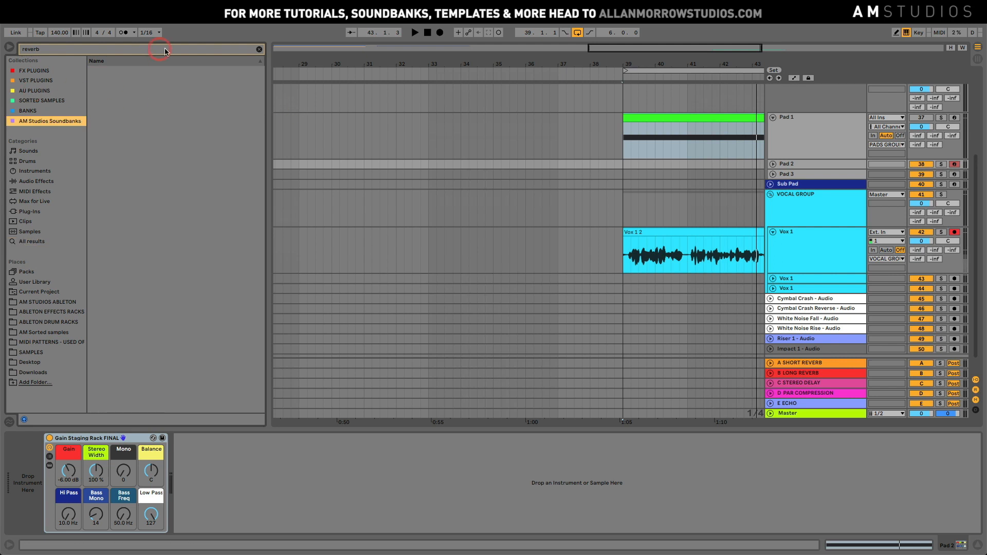
pyautogui.click(258, 49)
pyautogui.click(193, 72)
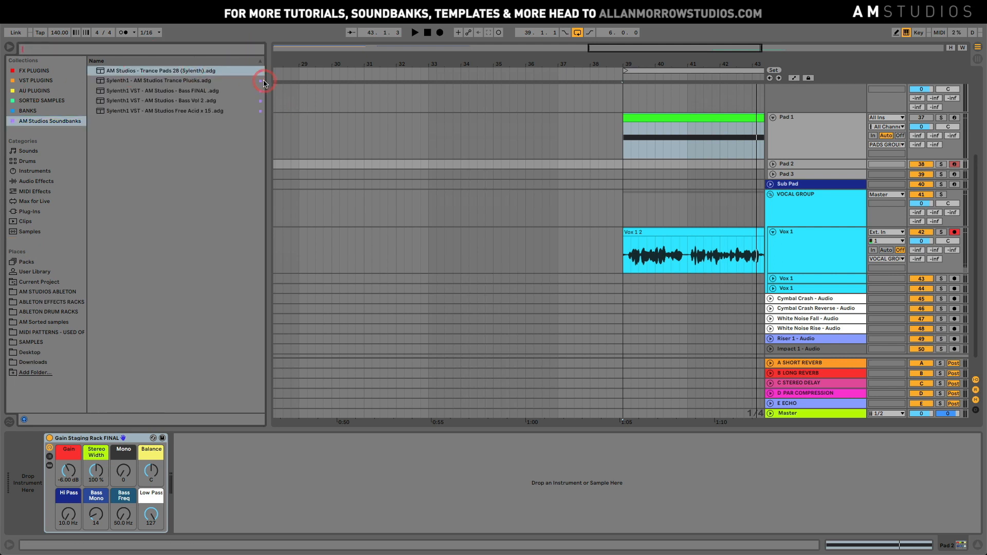
pyautogui.moveTo(194, 74); pyautogui.dragTo(775, 165)
# Choose preset 015: AM Studios - Pad 005 in Sylenth1 on Pad 2 and close the plug-in window
pyautogui.click(422, 200)
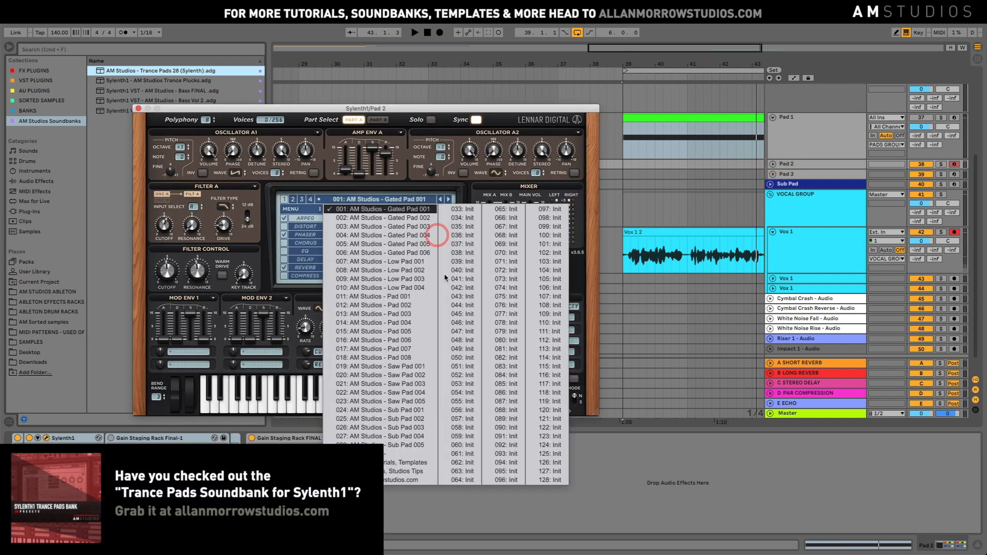
pyautogui.click(380, 331)
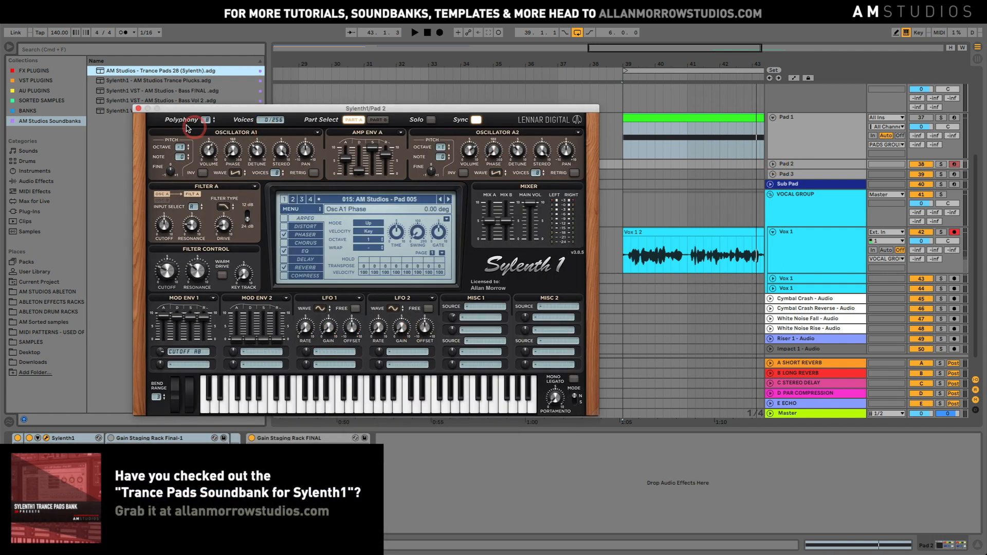
pyautogui.click(139, 108)
# Unfold the Pad 2 track and create an empty MIDI clip on it from bar 39 to bar 45
pyautogui.hscroll(1, 514, 219)
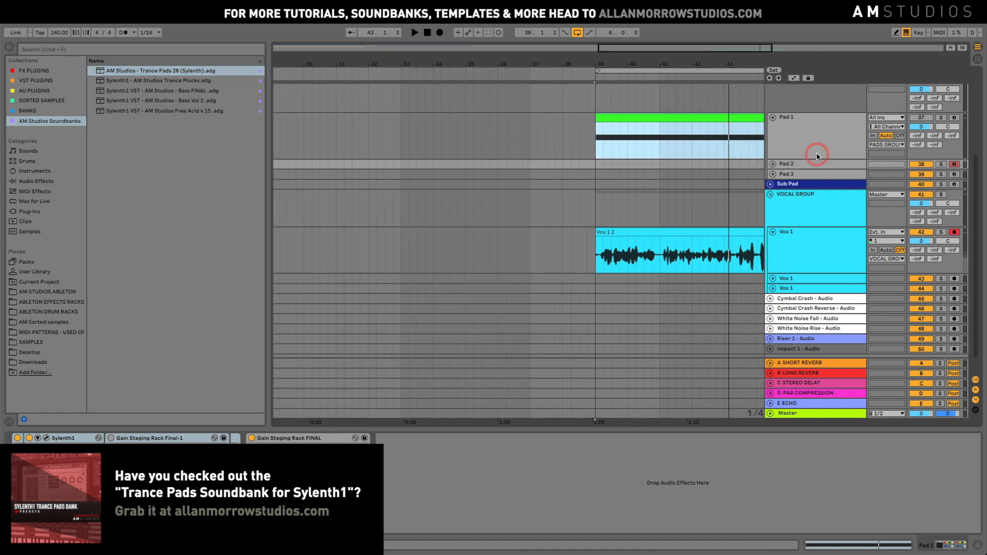
pyautogui.click(773, 164)
pyautogui.hscroll(3, 564, 196)
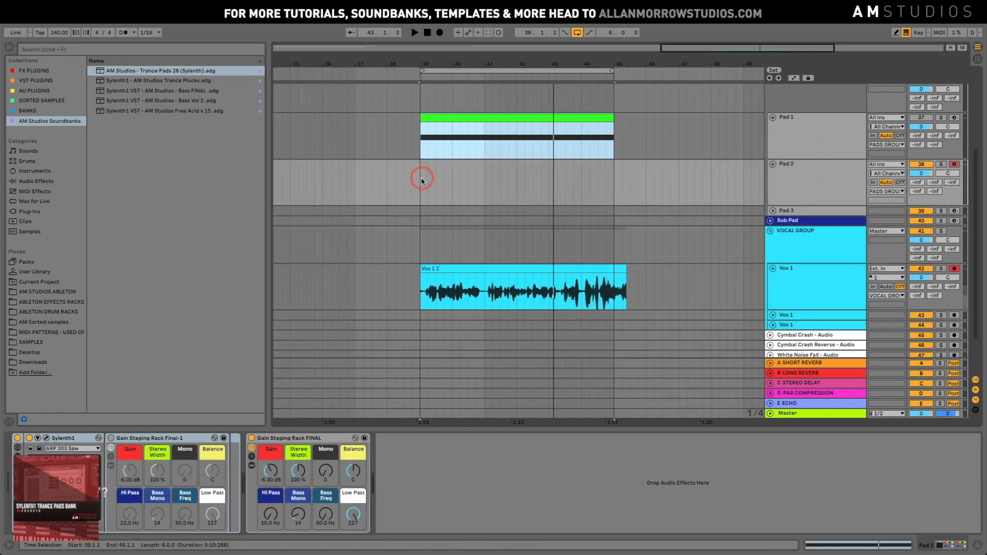
pyautogui.moveTo(420, 178); pyautogui.dragTo(612, 185)
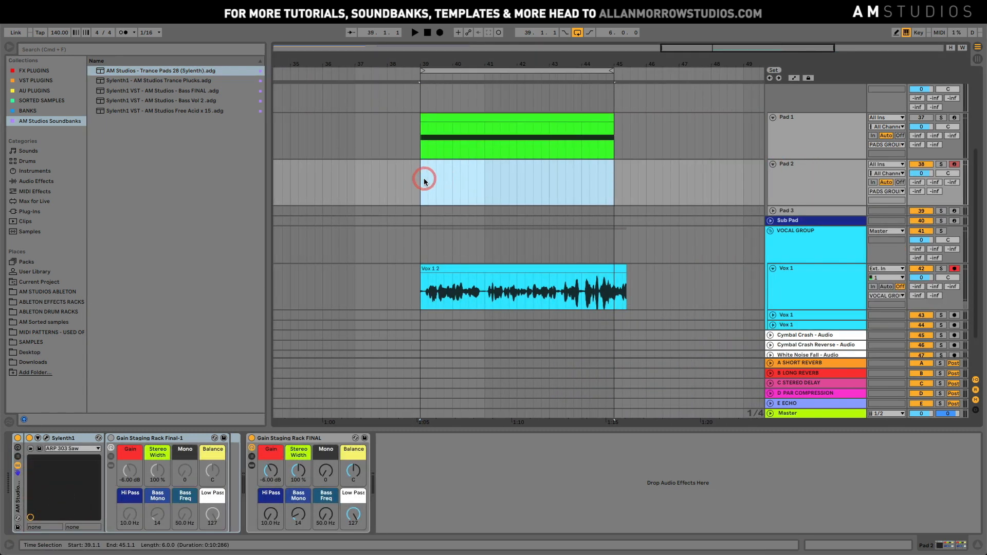
pyautogui.hotkey('ctrl', 'shift', 'm')
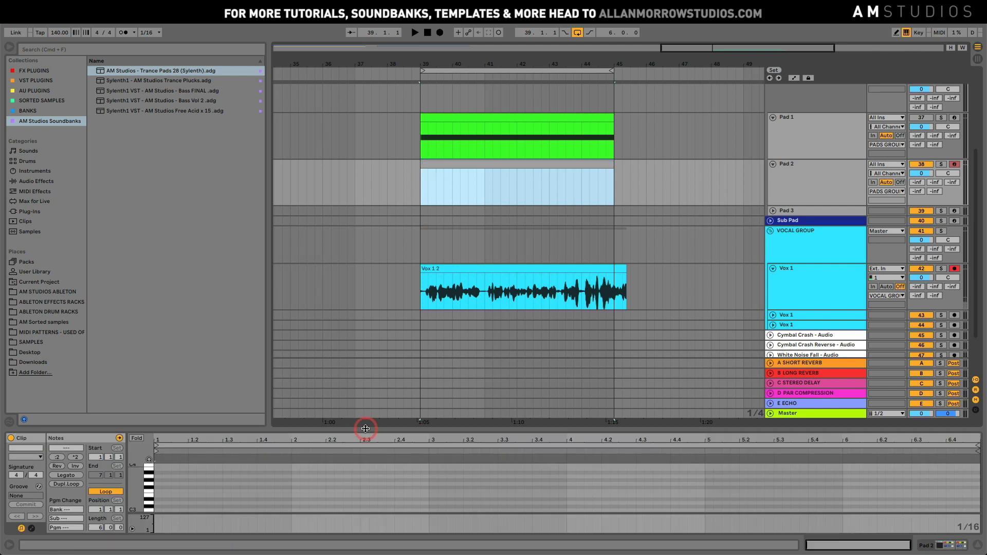
# Enlarge the note editor, enter a one-bar A2 note at the start of the Pad 2 clip, and play it soloed
pyautogui.moveTo(365, 425); pyautogui.dragTo(360, 324)
pyautogui.click(160, 417)
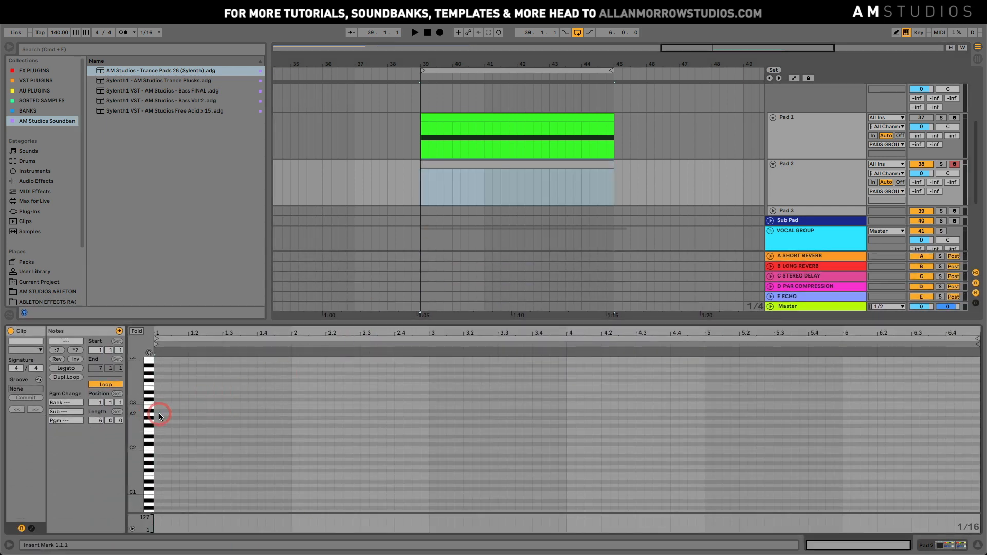
pyautogui.moveTo(158, 416)
pyautogui.mouseDown()
pyautogui.moveTo(304, 424)
pyautogui.moveTo(289, 423)
pyautogui.mouseUp()
pyautogui.press('space')
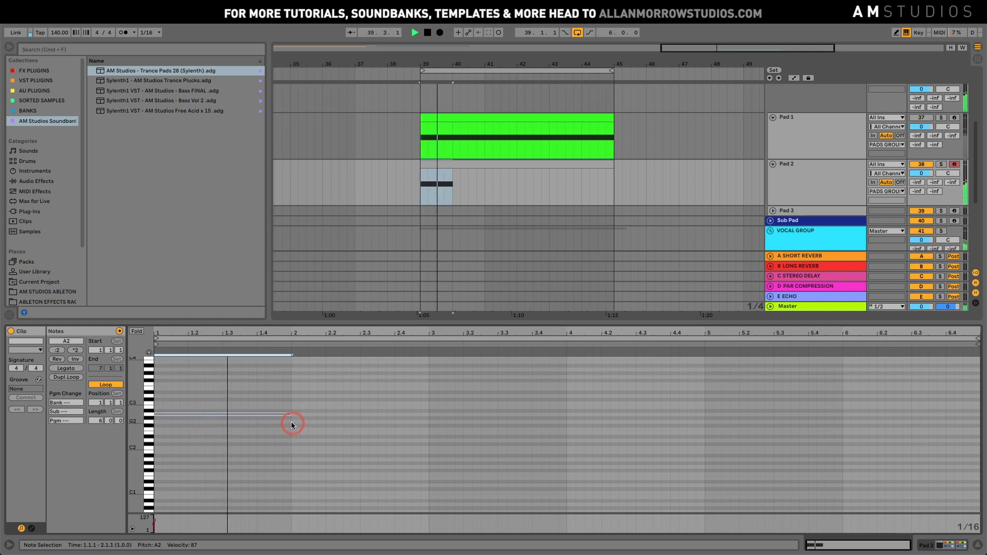
pyautogui.click(940, 165)
pyautogui.press('space')
pyautogui.press('space')
# Continue the Pad 2 line with one-bar notes C3, F2 and G2 in the clip's bars 2, 3 and 4, auditioning each
pyautogui.click(224, 415)
pyautogui.moveTo(224, 415); pyautogui.dragTo(366, 406)
pyautogui.press('space')
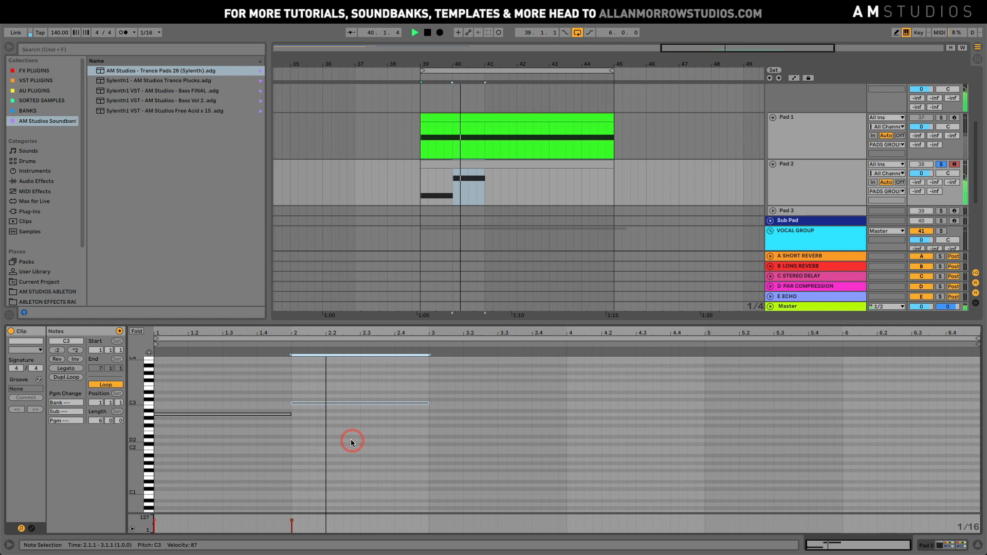
pyautogui.press('space')
pyautogui.moveTo(350, 403); pyautogui.dragTo(491, 445)
pyautogui.press('space')
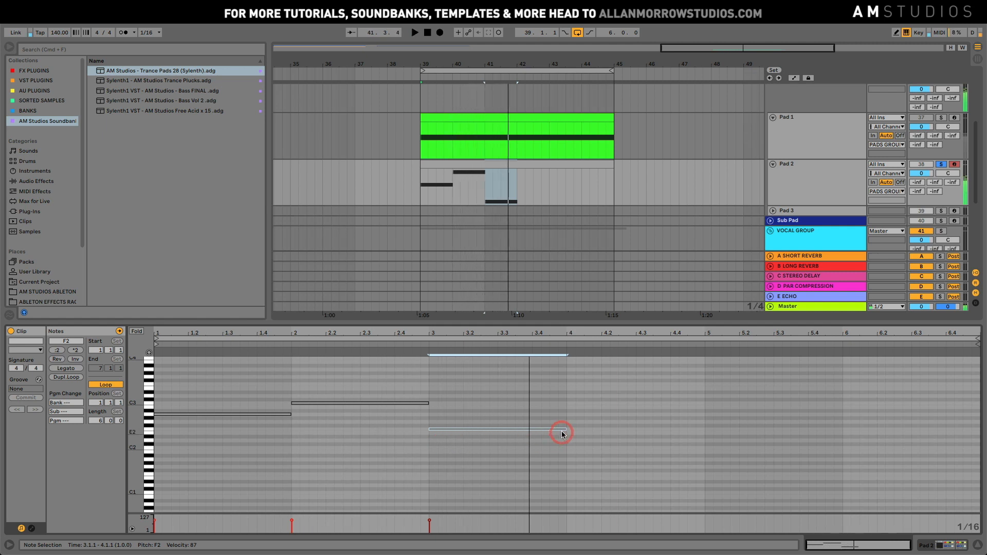
pyautogui.moveTo(511, 431); pyautogui.dragTo(650, 425)
pyautogui.press('space')
pyautogui.click(456, 469)
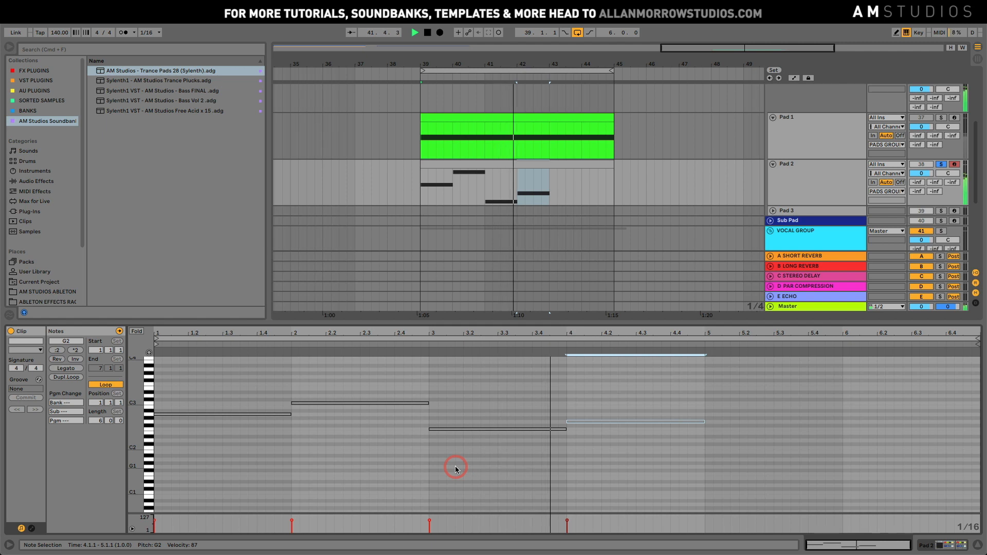
pyautogui.press('space')
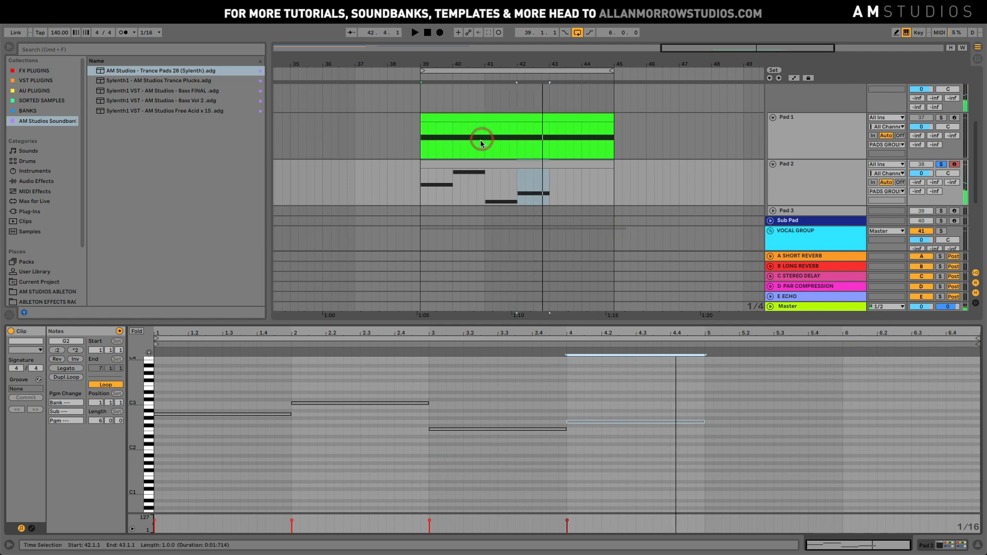
# Unsolo Pad 2 and play the loop to hear the pad line together with the vocoded vocal
pyautogui.scroll(-3, 482, 143)
pyautogui.press('space')
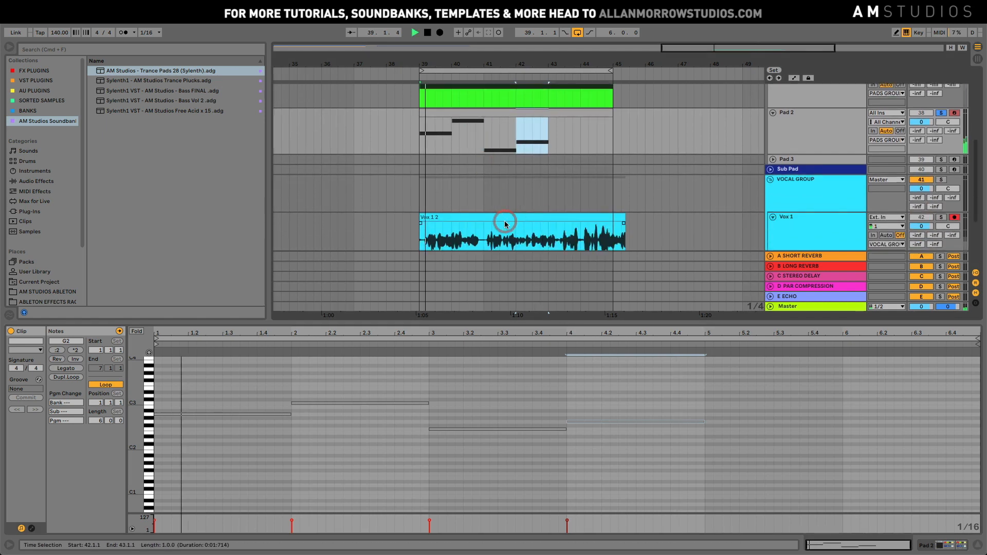
pyautogui.click(941, 113)
pyautogui.press('space')
pyautogui.click(548, 237)
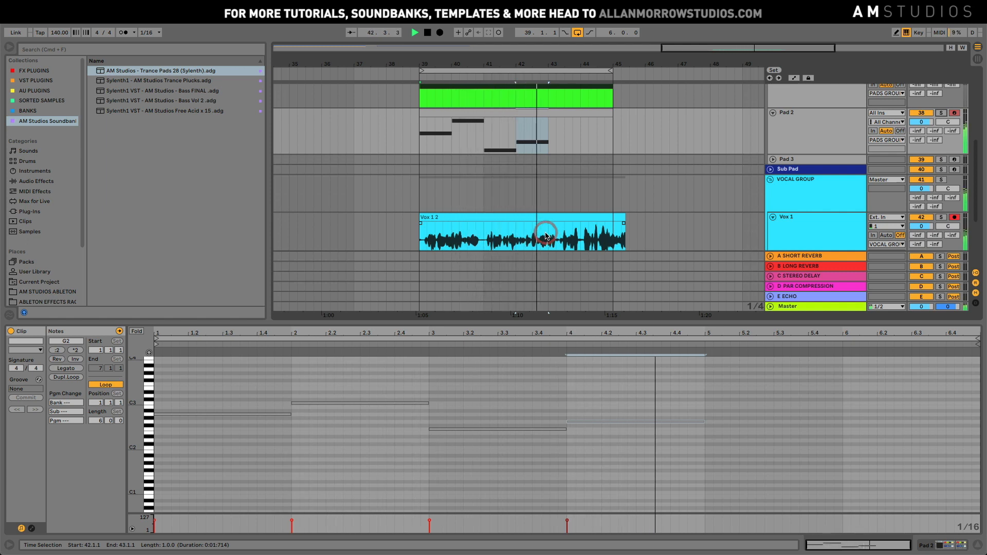
pyautogui.press('space')
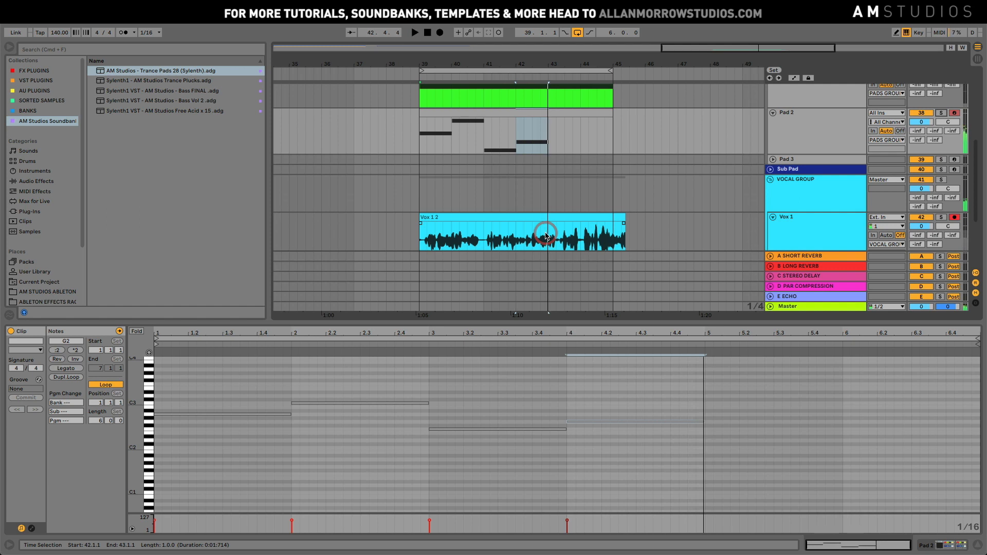
# Select the Vox 1 clip and examine its waveform and start at bar 39 against the Pad 2 notes
pyautogui.scroll(-1, 522, 179)
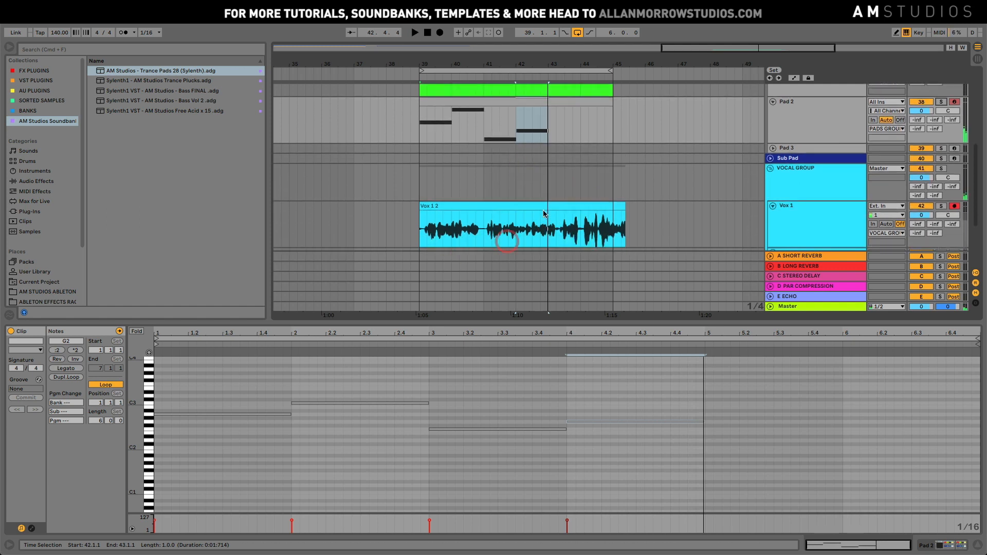
pyautogui.scroll(-3, 469, 227)
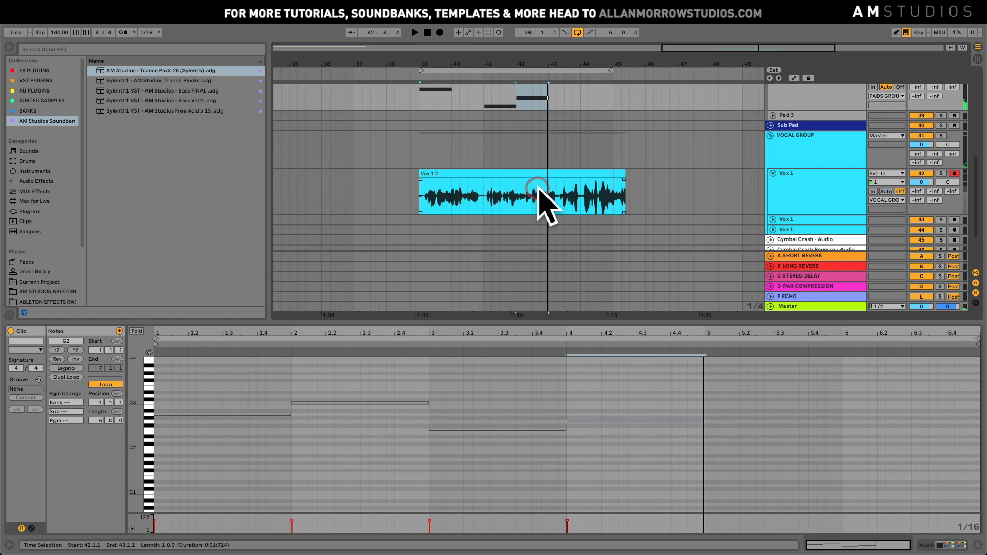
pyautogui.moveTo(436, 64); pyautogui.dragTo(435, 77)
pyautogui.moveTo(432, 176); pyautogui.dragTo(411, 183)
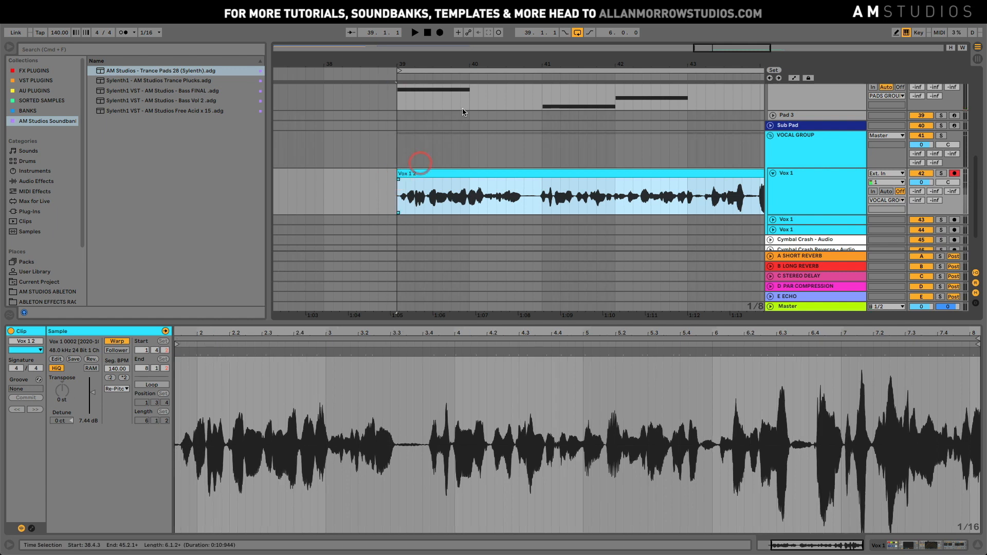
pyautogui.moveTo(487, 65); pyautogui.dragTo(485, 55)
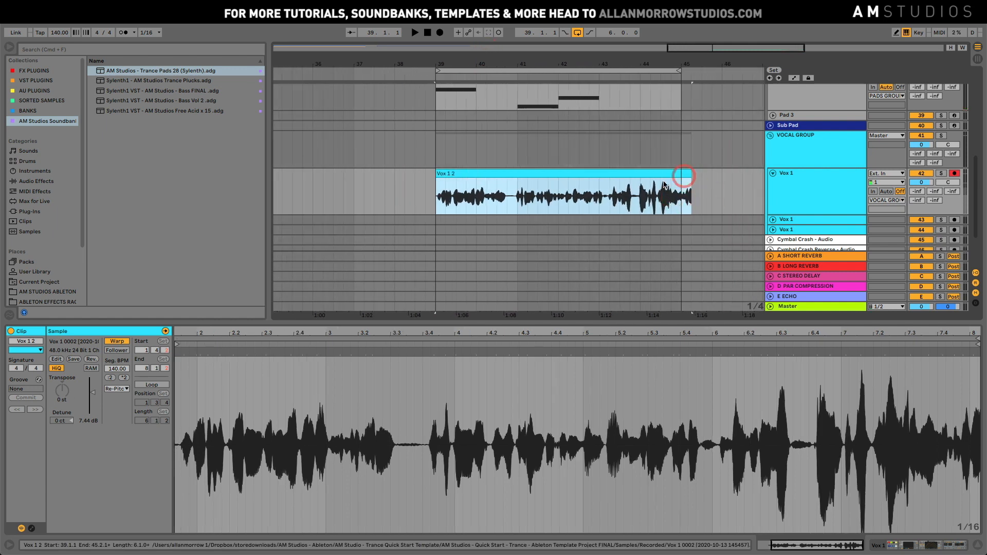
# Trim the end of the Vox 1 clip to 43.2.1
pyautogui.moveTo(692, 178); pyautogui.dragTo(611, 191)
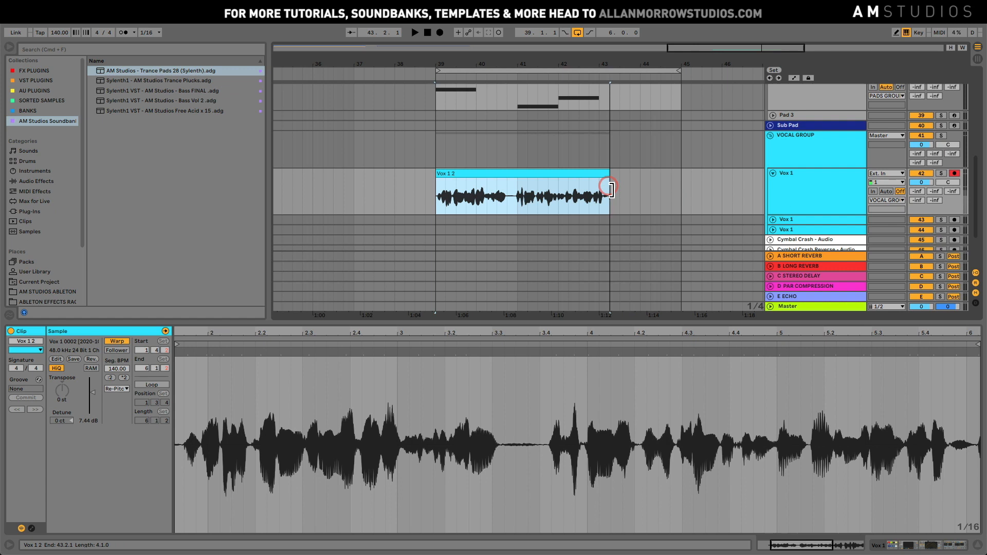
pyautogui.click(505, 195)
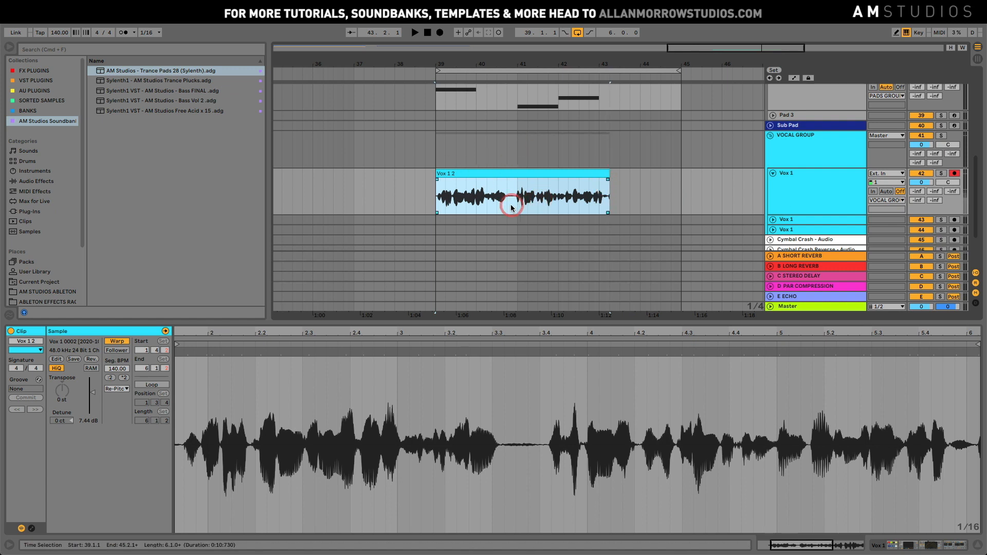
# Delete the clip on Pad 1 and replace it with a copy of the Pad 2 clip starting at bar 39
pyautogui.scroll(5, 481, 139)
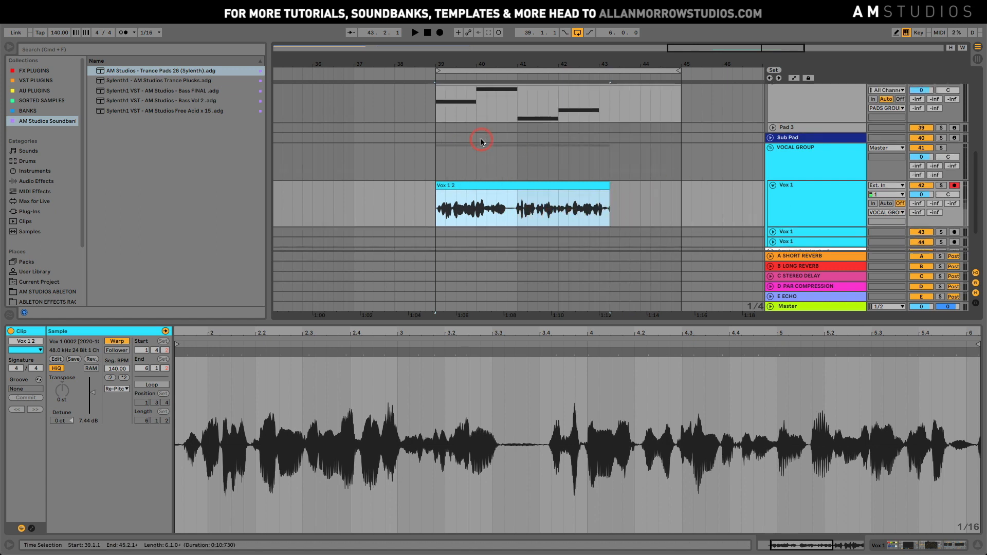
pyautogui.scroll(2, 481, 143)
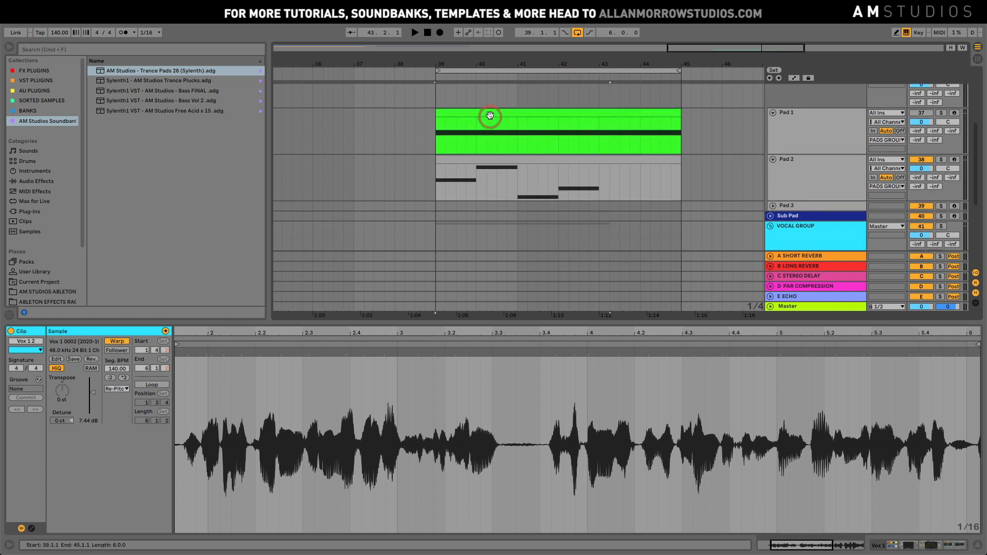
pyautogui.click(490, 114)
pyautogui.press('Delete')
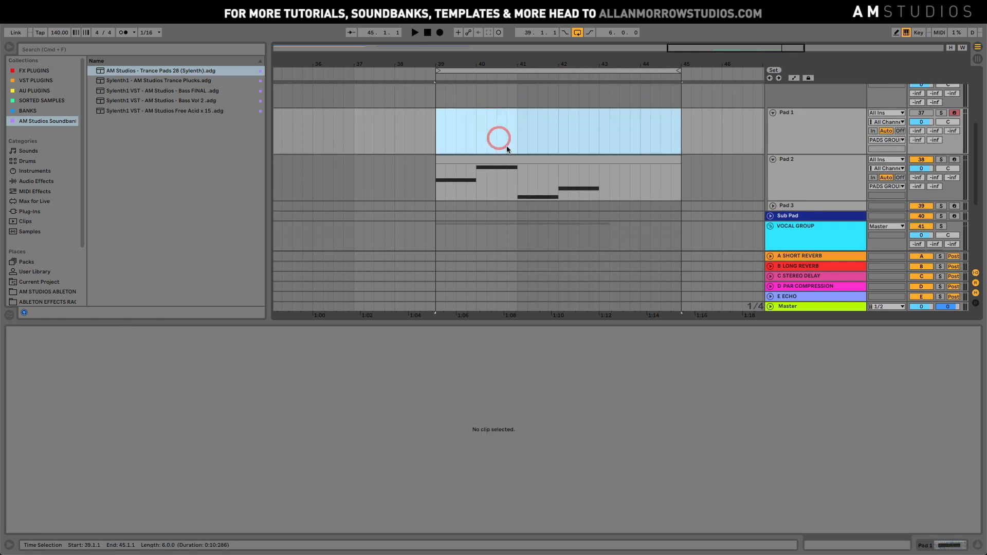
pyautogui.scroll(-1, 509, 149)
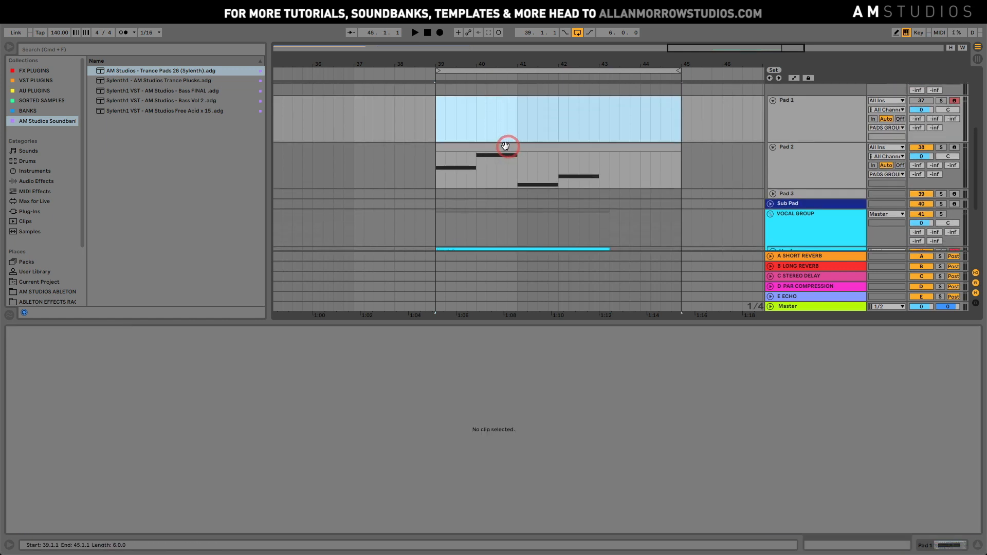
pyautogui.moveTo(503, 147); pyautogui.dragTo(505, 114)
# Deactivate the Pad 2 track and play the loop to hear the vocoded vocal with Pad 1's copied carrier notes
pyautogui.scroll(-5, 495, 149)
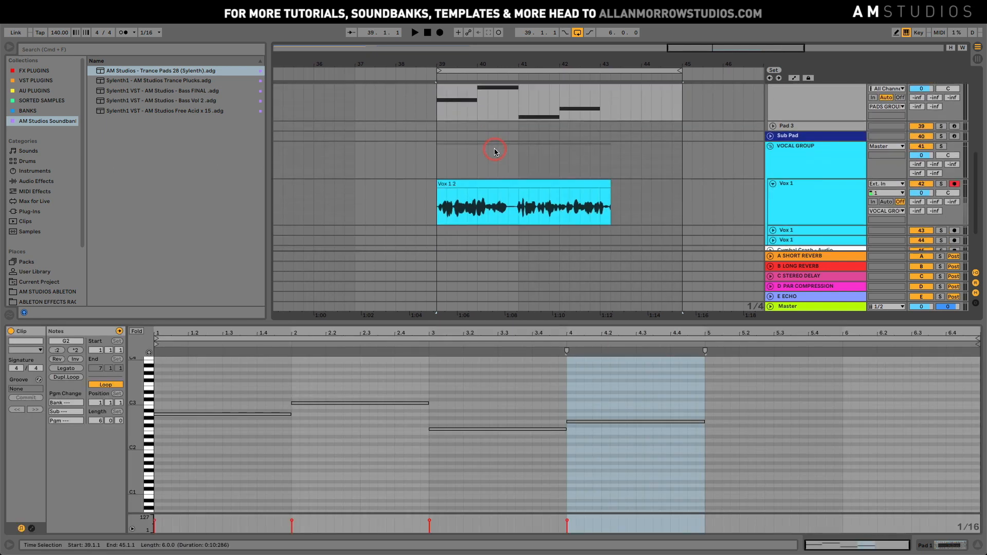
pyautogui.scroll(4, 497, 149)
pyautogui.click(925, 136)
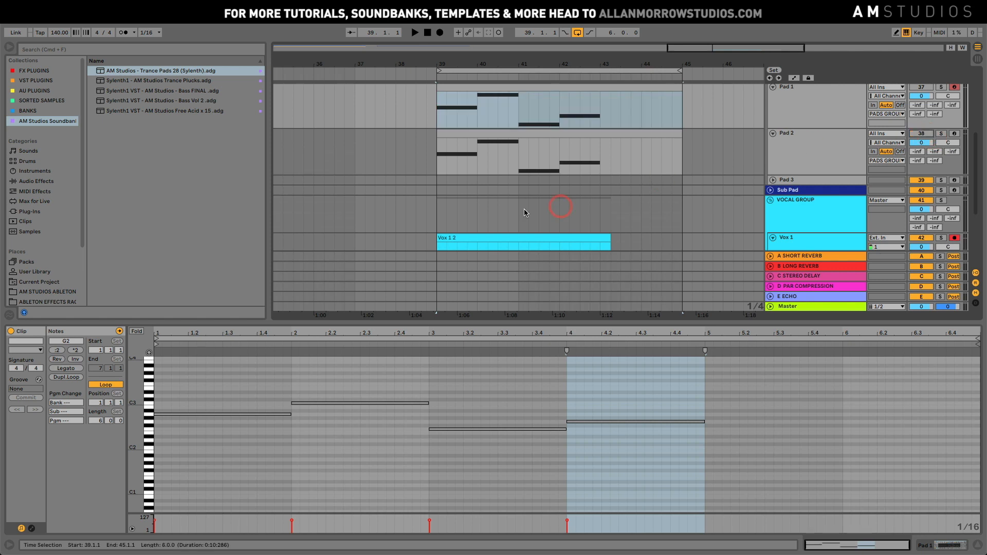
pyautogui.scroll(-5, 524, 212)
pyautogui.press('space')
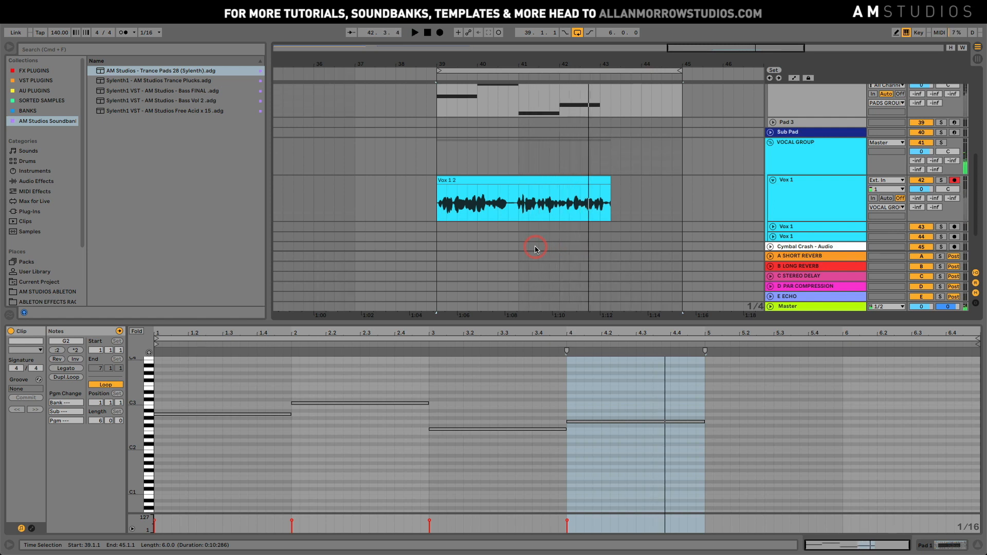
pyautogui.press('space')
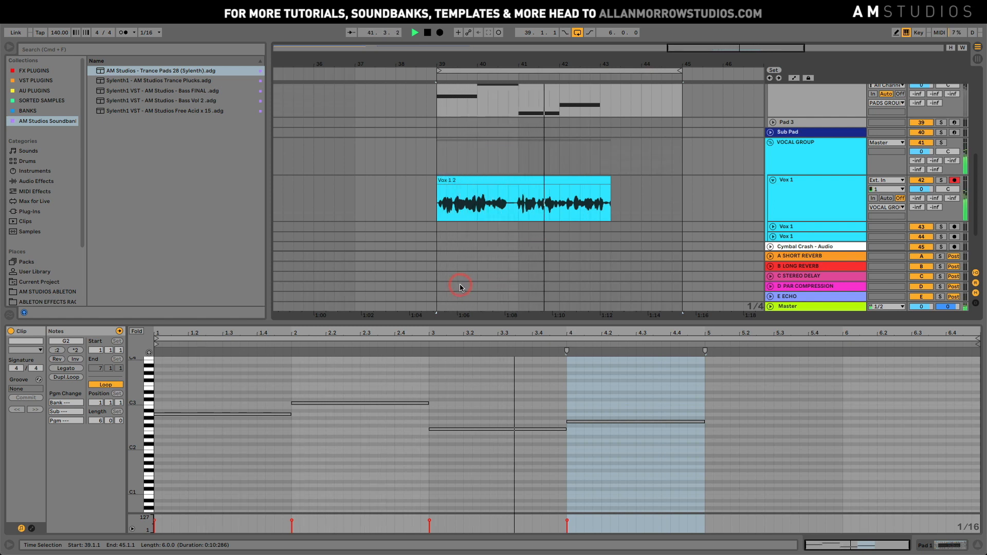
pyautogui.press('space')
# Solo Pad 2 and Vox 1 together and play the loop to hear the pad with the vocoded vocal
pyautogui.scroll(5, 534, 177)
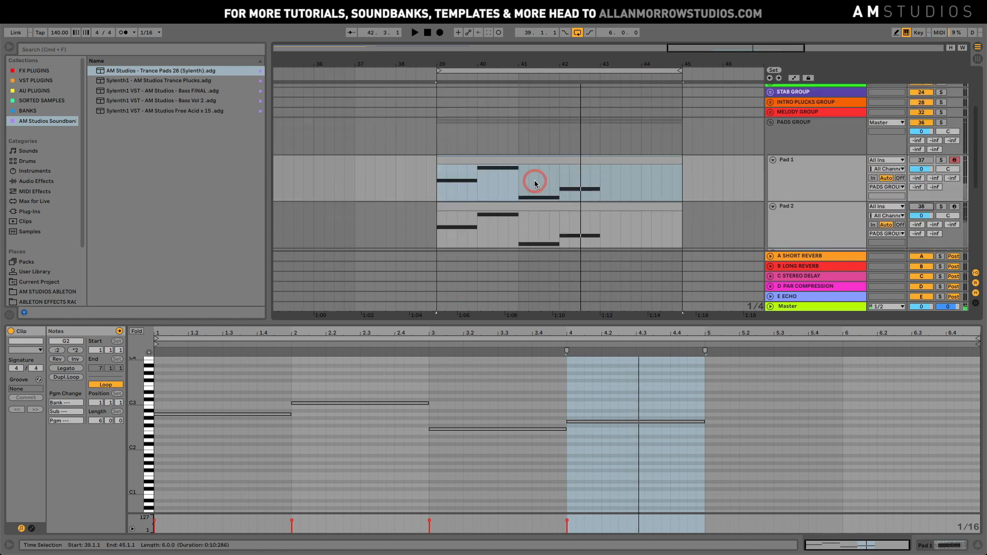
pyautogui.click(941, 206)
pyautogui.press('space')
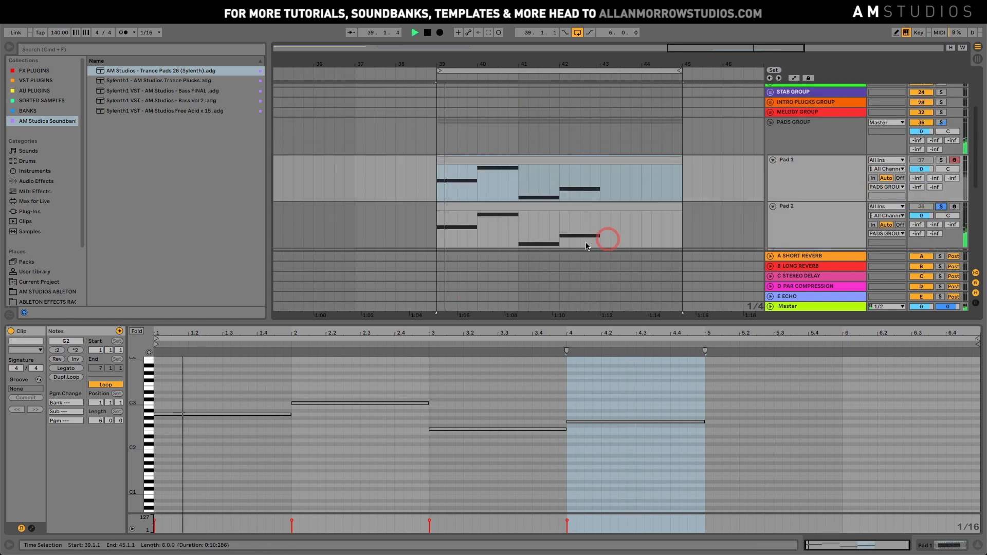
pyautogui.scroll(-5, 534, 193)
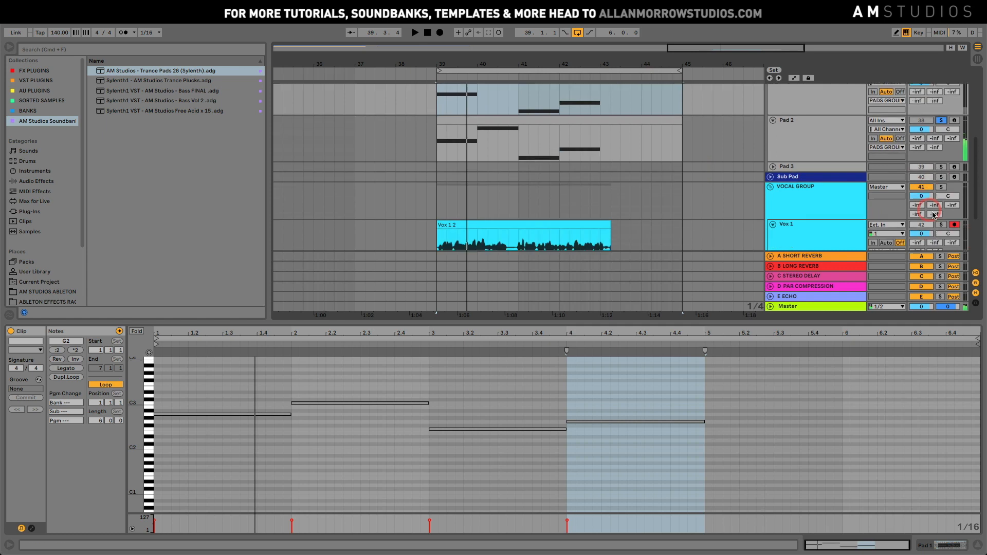
pyautogui.click(941, 225)
pyautogui.press('space')
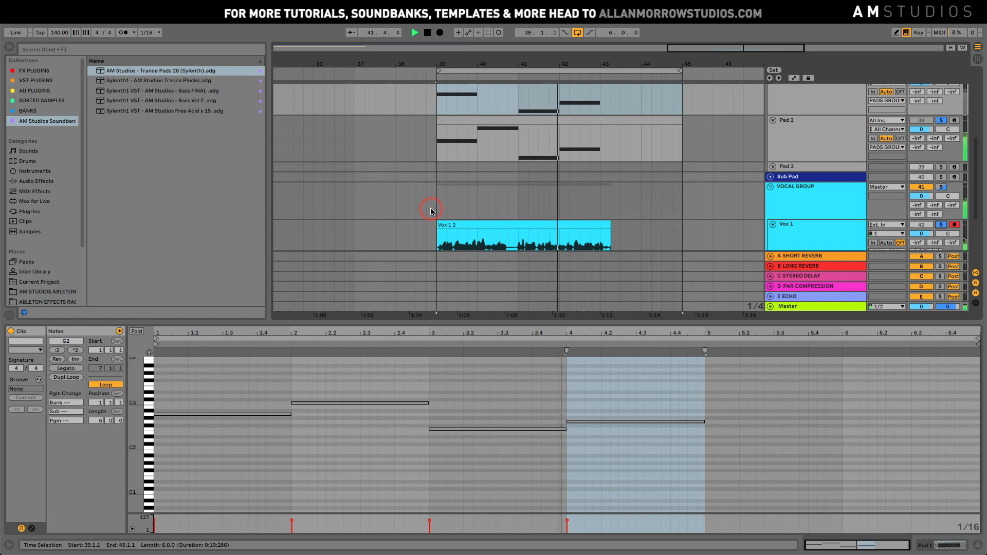
pyautogui.press('space')
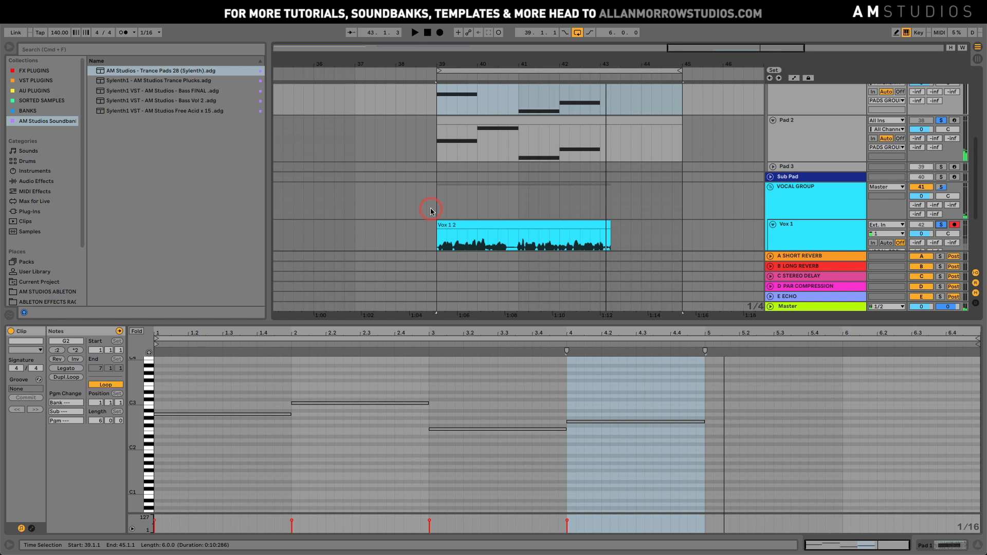
# Hide the browser, enlarge the arrangement area, and play the soloed pad and vocal again
pyautogui.click(9, 47)
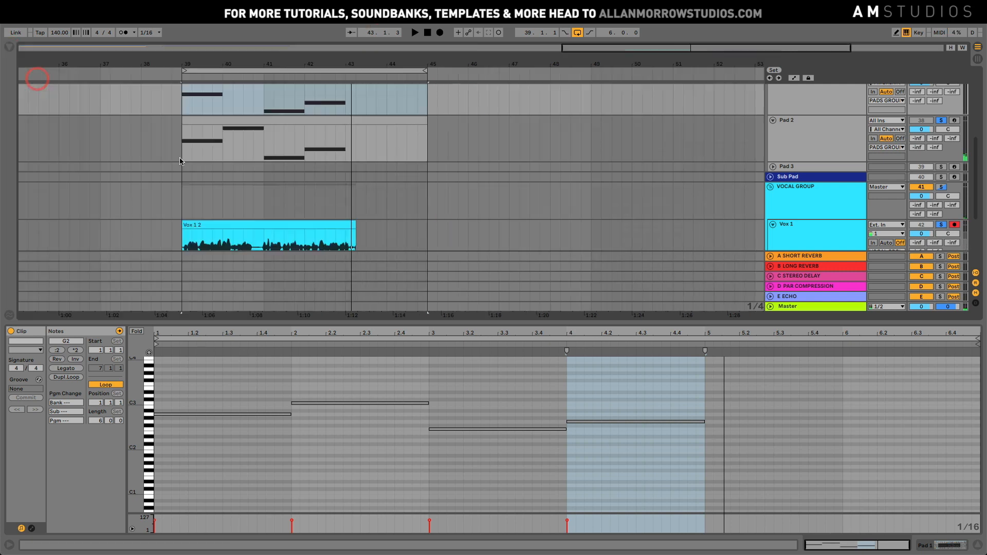
pyautogui.moveTo(491, 330); pyautogui.dragTo(489, 426)
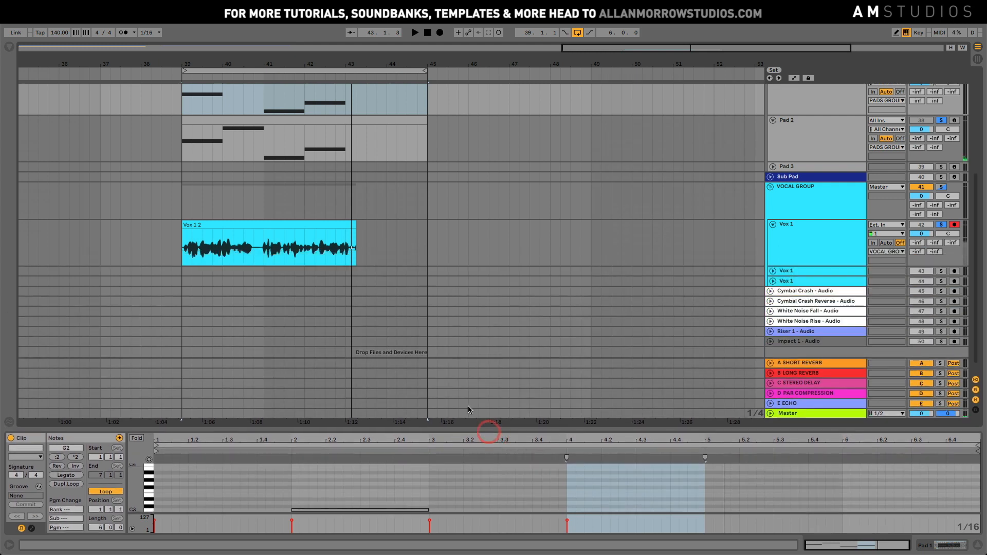
pyautogui.hscroll(-5, 441, 236)
pyautogui.scroll(2, 461, 249)
pyautogui.scroll(1, 460, 249)
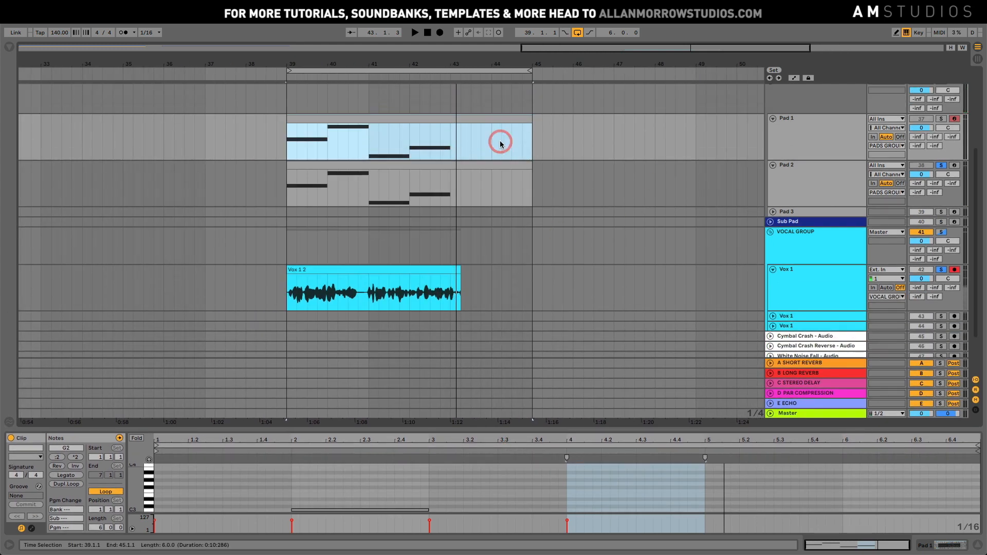
pyautogui.press('space')
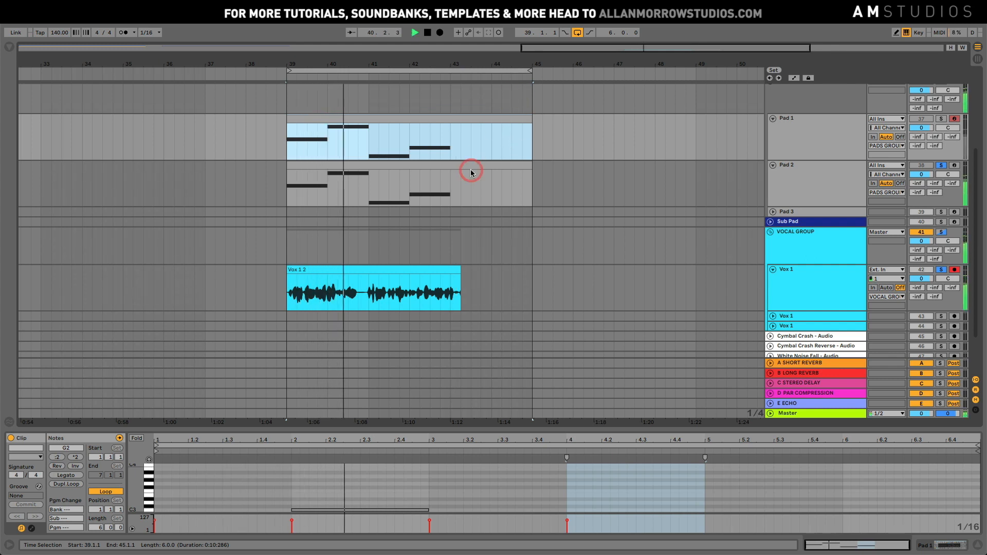
pyautogui.press('space')
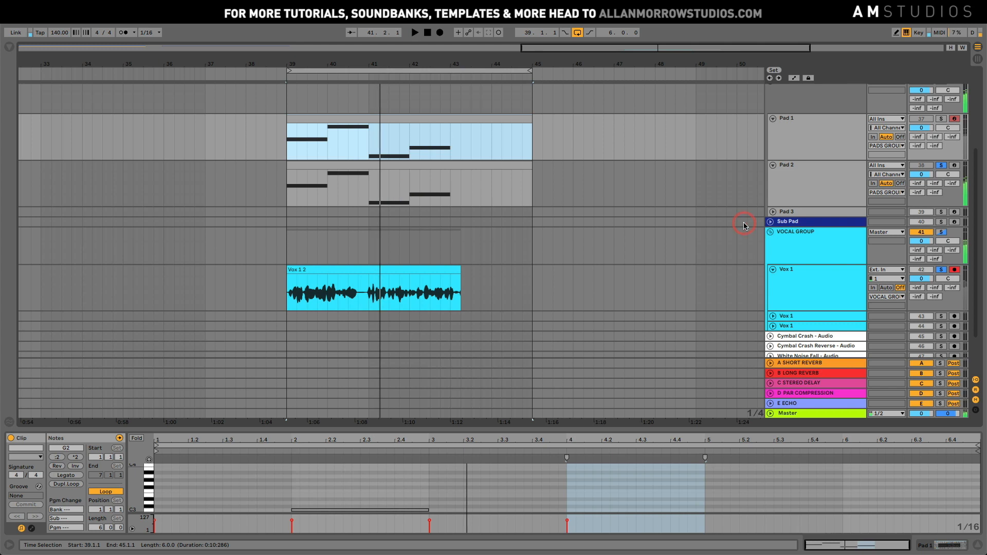
# Copy the Pad 2 clip to the Sub Pad track at bar 39 and load AM Studios - Trance Pads 28 (Sylenth).adg there
pyautogui.click(770, 223)
pyautogui.moveTo(375, 166); pyautogui.dragTo(374, 242)
pyautogui.click(794, 222)
pyautogui.click(8, 49)
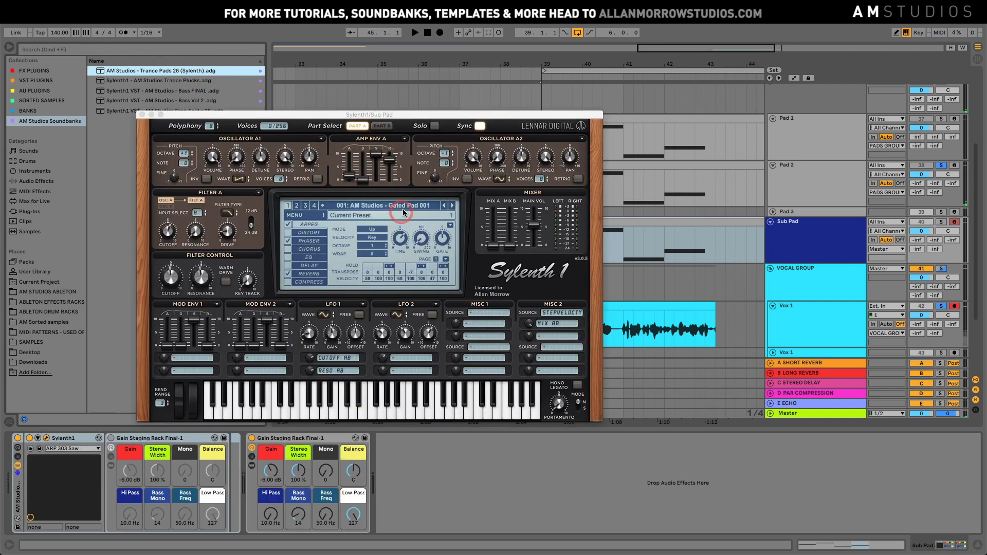
# Choose Sylenth1 preset 024: AM Studios - Sub Pad 001, play the loop briefly, and close the plug-in window and browser
pyautogui.click(404, 212)
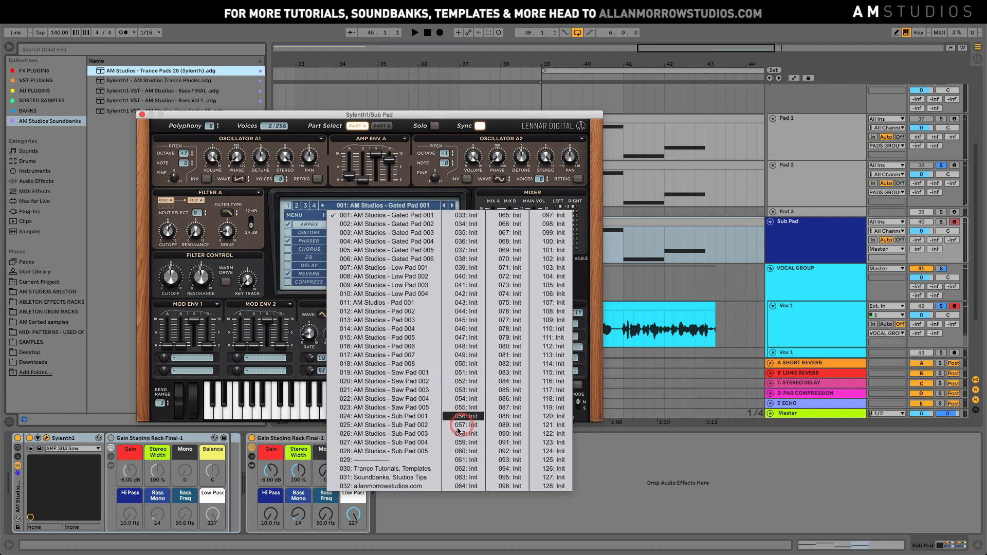
pyautogui.click(430, 417)
pyautogui.press('space')
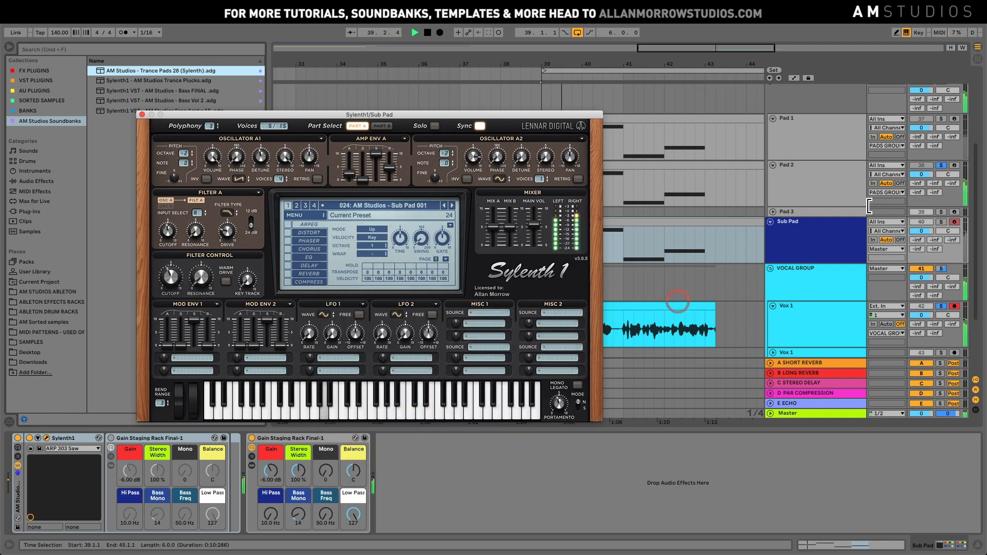
pyautogui.press('space')
pyautogui.click(143, 115)
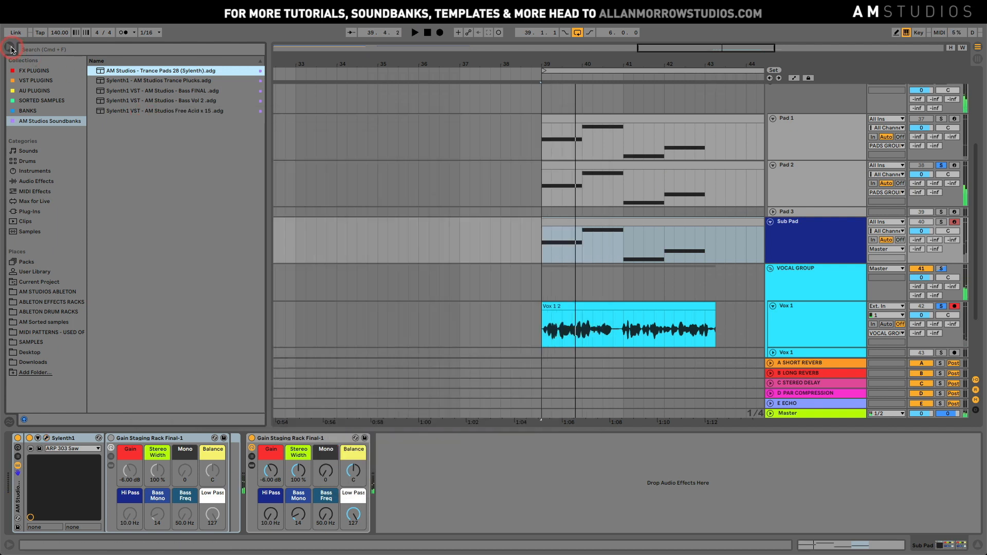
pyautogui.click(12, 50)
# Add Sub Pad to the soloed tracks and play the loop to hear it with Pad 2 and the vocal
pyautogui.click(939, 211)
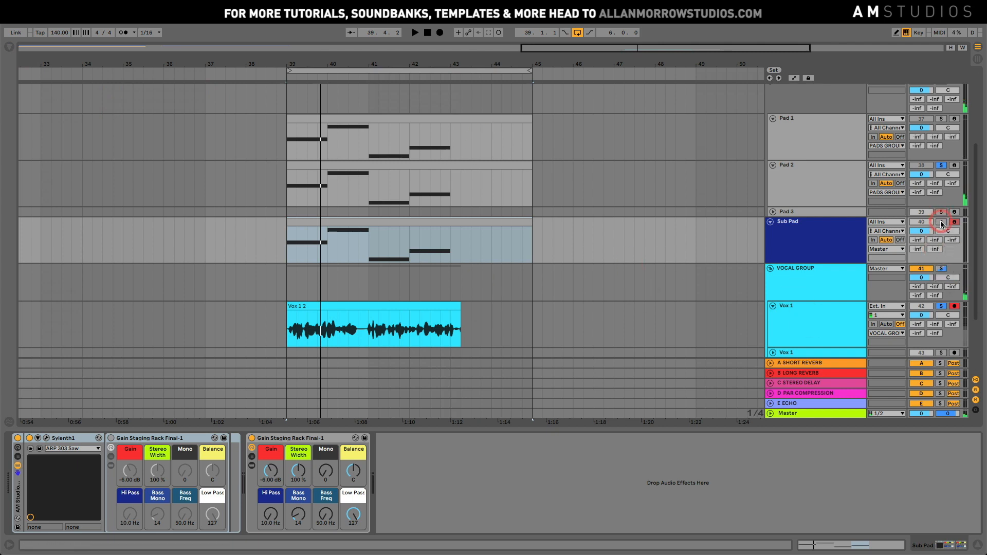
pyautogui.click(791, 231)
pyautogui.click(942, 222)
pyautogui.press('space')
pyautogui.click(750, 255)
pyautogui.press('space')
# Lower the Sub Pad track volume to -8.2 dB and play the loop to check the balance
pyautogui.click(793, 221)
pyautogui.moveTo(926, 235); pyautogui.dragTo(926, 245)
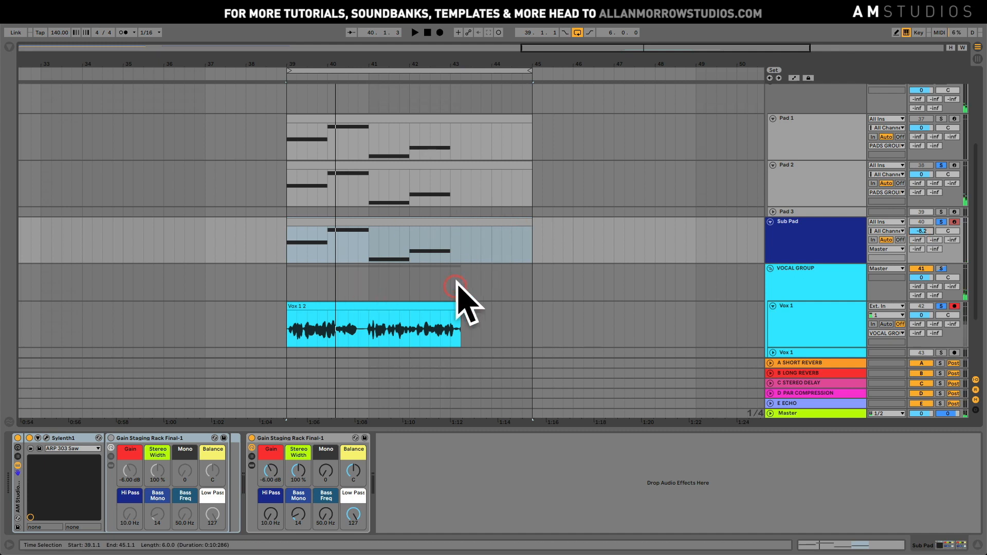
pyautogui.press('space')
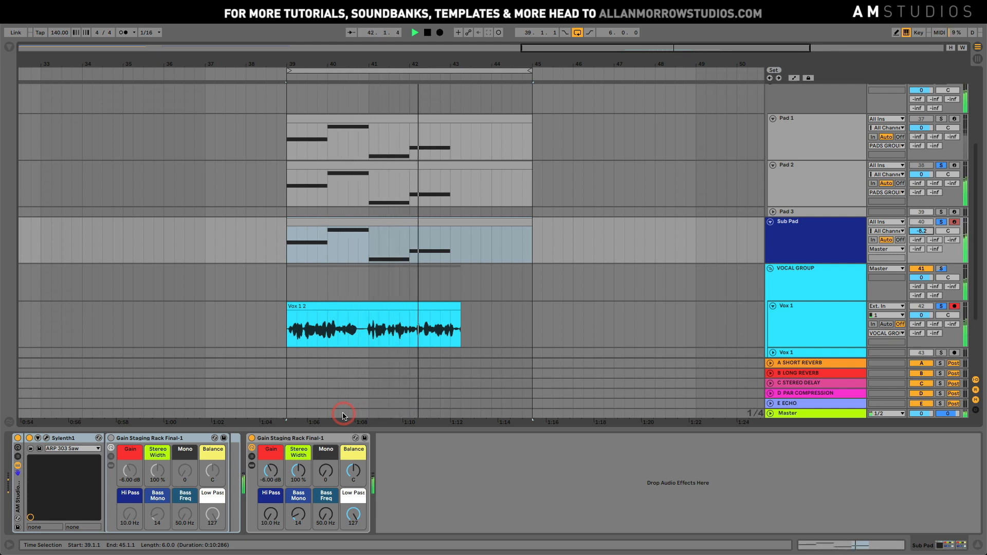
pyautogui.press('space')
pyautogui.click(776, 224)
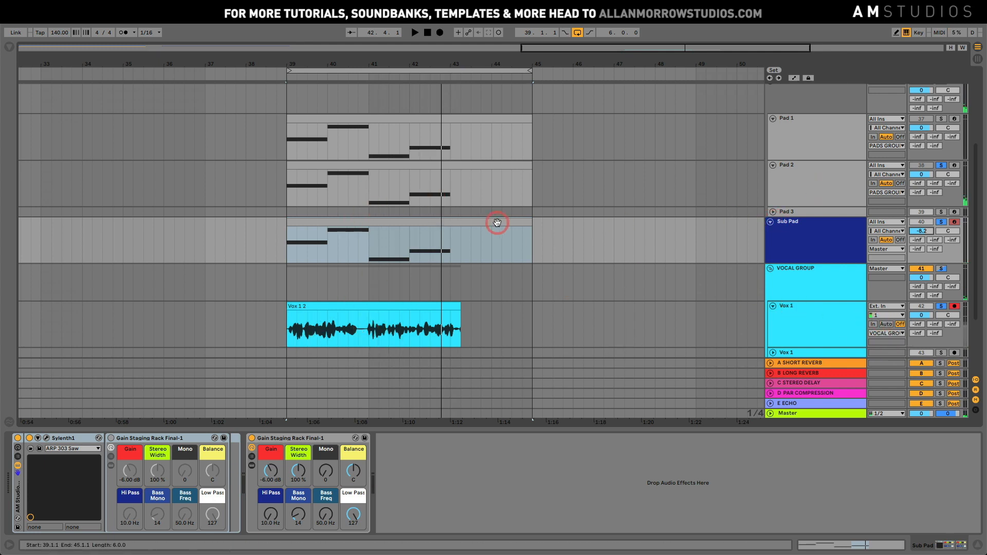
# Show the devices inside Vox 1's Gain Staging Rack and raise its Hi Pass so EQ Eight cuts below 248 Hz
pyautogui.scroll(-3, 497, 222)
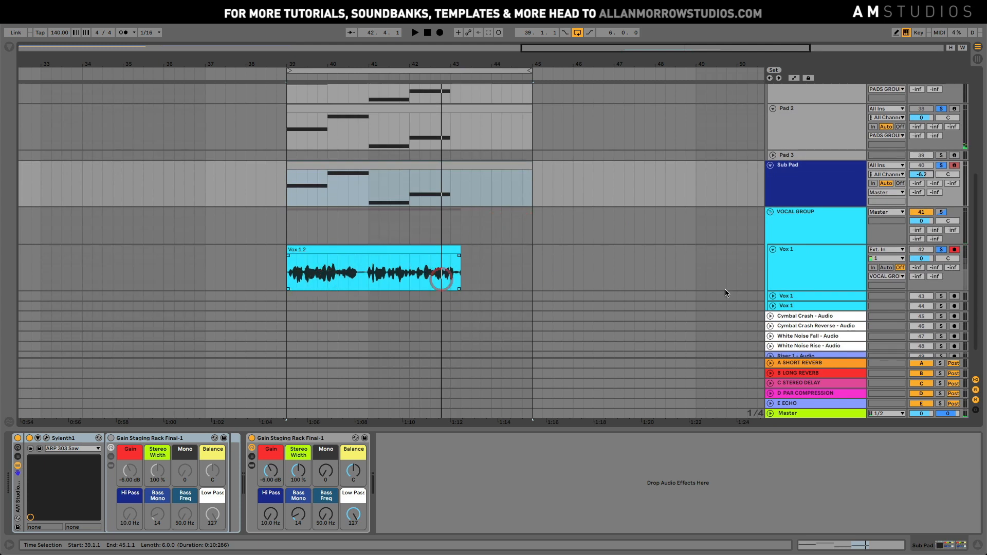
pyautogui.click(802, 256)
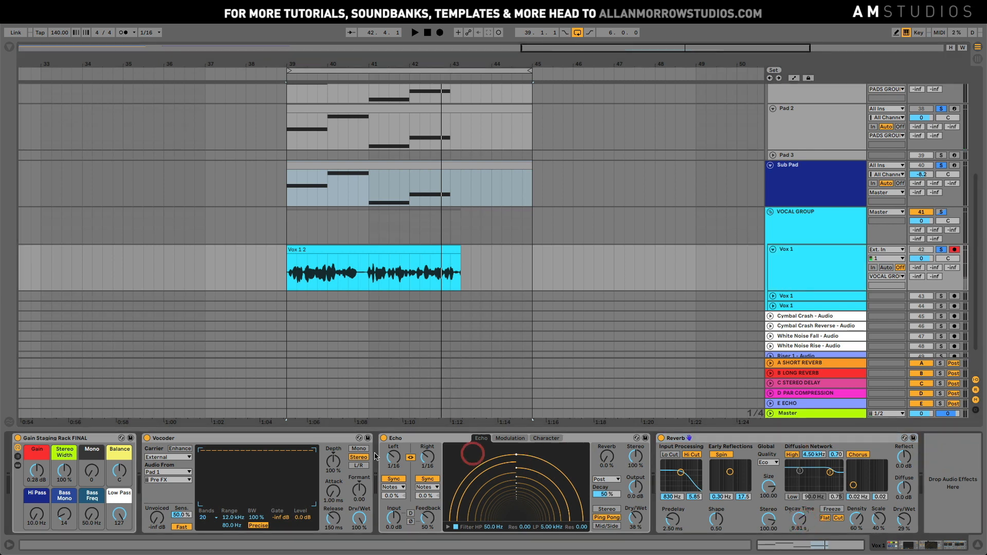
pyautogui.click(18, 466)
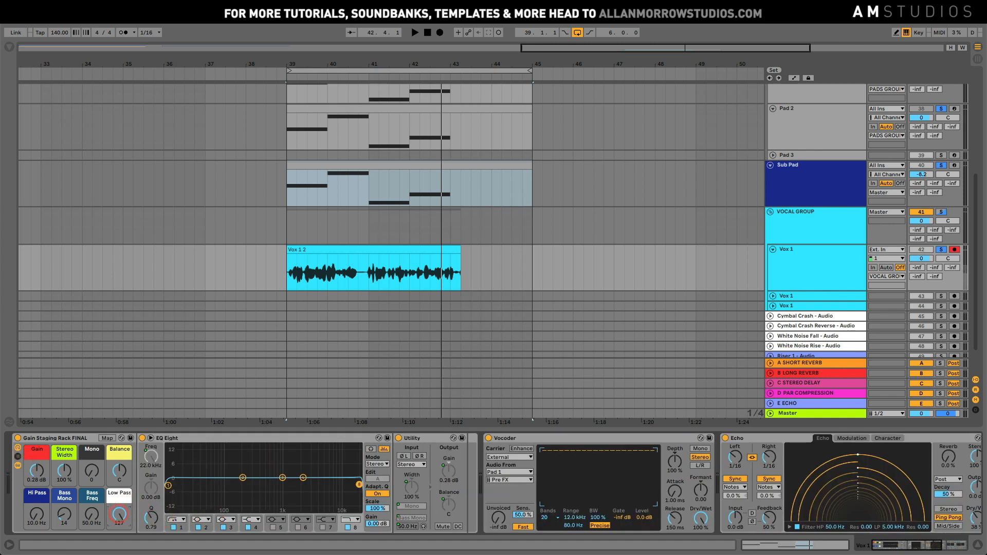
pyautogui.click(174, 519)
pyautogui.click(181, 466)
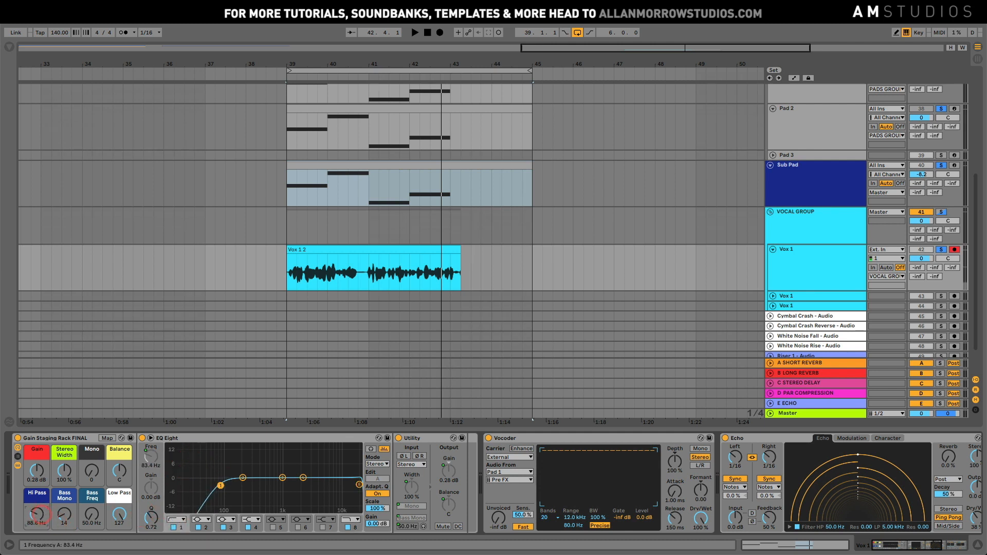
pyautogui.moveTo(37, 514); pyautogui.dragTo(37, 496)
# Play the loop to hear the high-passed vocoder vocal against the pad and sub pad
pyautogui.press('space')
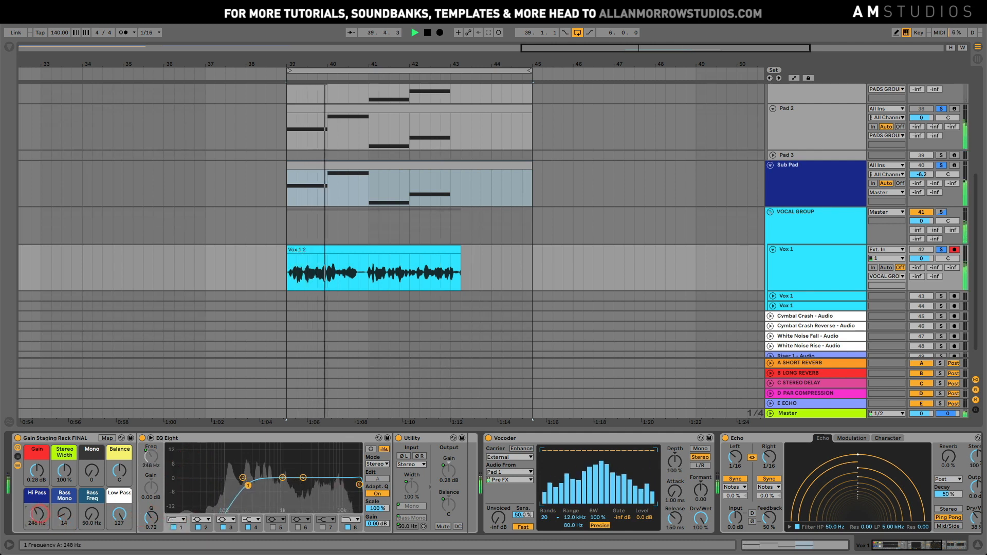
pyautogui.click(703, 493)
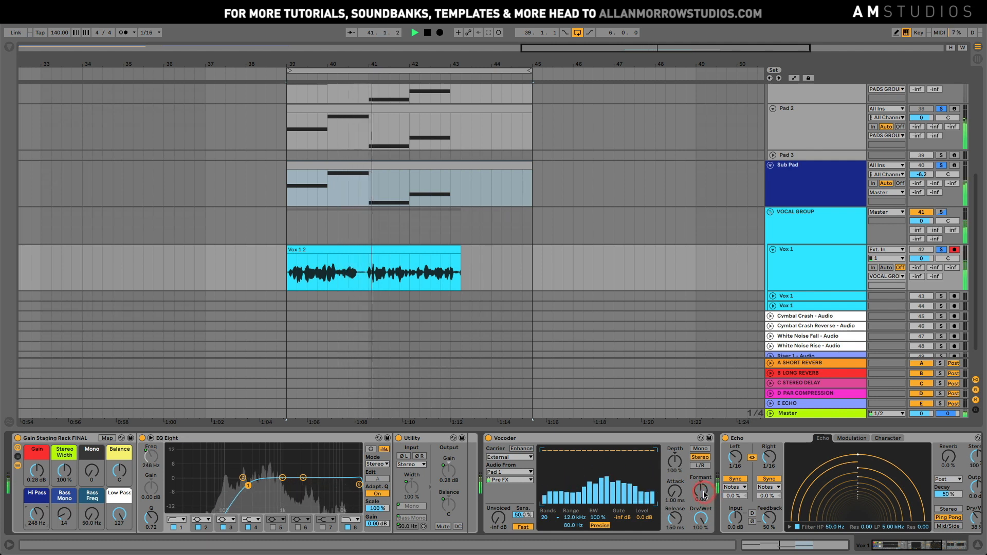
pyautogui.click(565, 485)
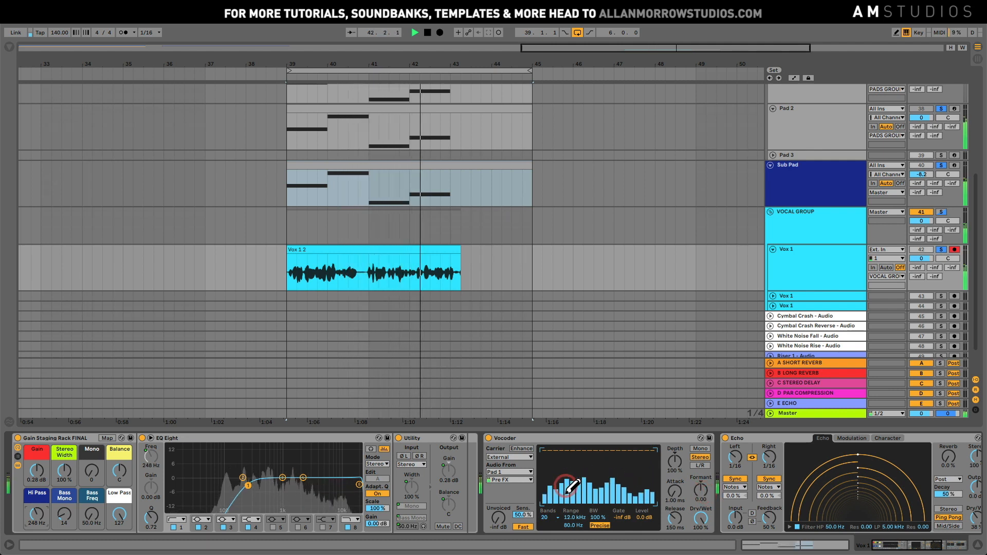
# Raise the Vox 1 track volume to 4.6 dB and play the loop to check the balance
pyautogui.click(829, 252)
pyautogui.press('space')
pyautogui.moveTo(922, 258); pyautogui.dragTo(922, 252)
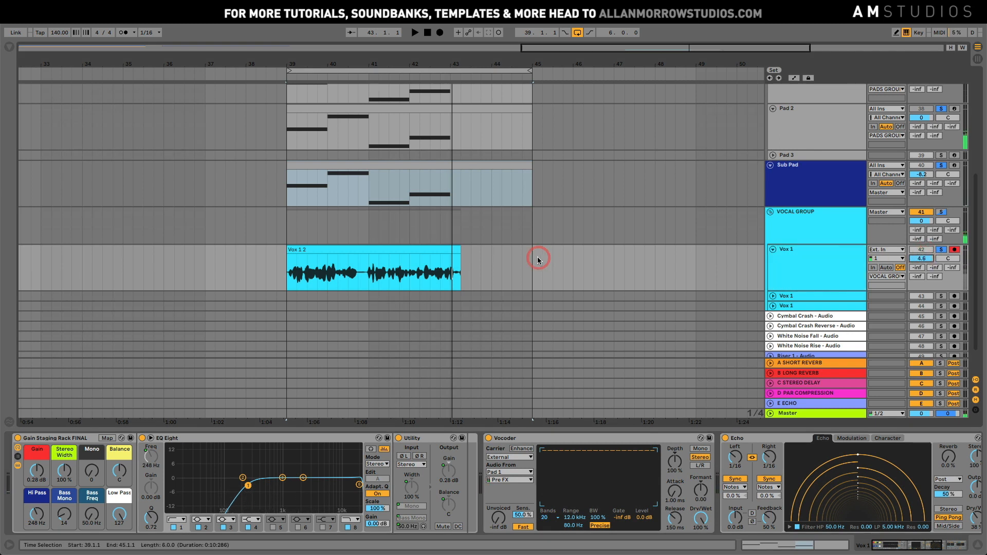
pyautogui.press('space')
pyautogui.click(245, 443)
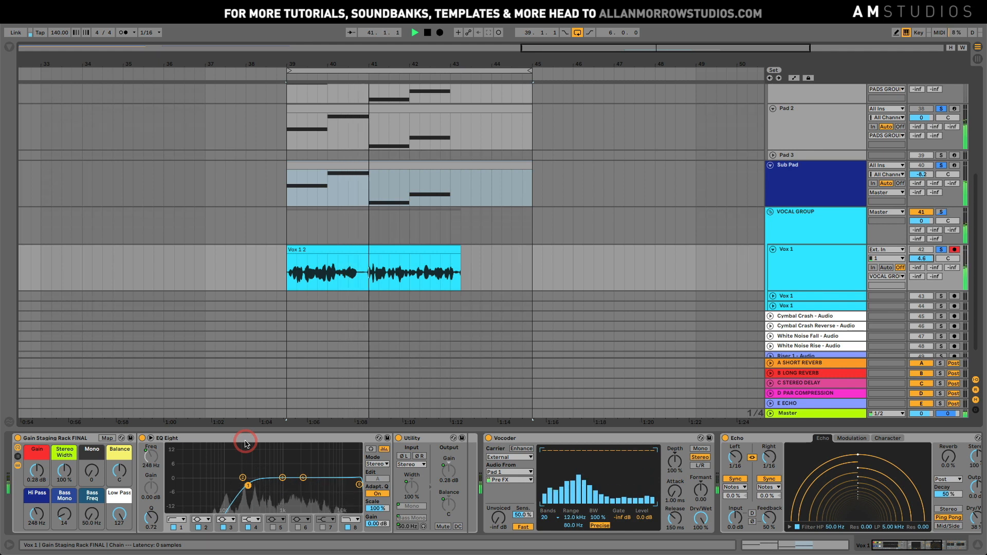
pyautogui.click(455, 313)
pyautogui.press('space')
# Set the filter control cutoff of Pad 2's Sylenth1 to 3.756 while the loop plays, and close the plug-in window
pyautogui.scroll(3, 795, 178)
pyautogui.click(799, 163)
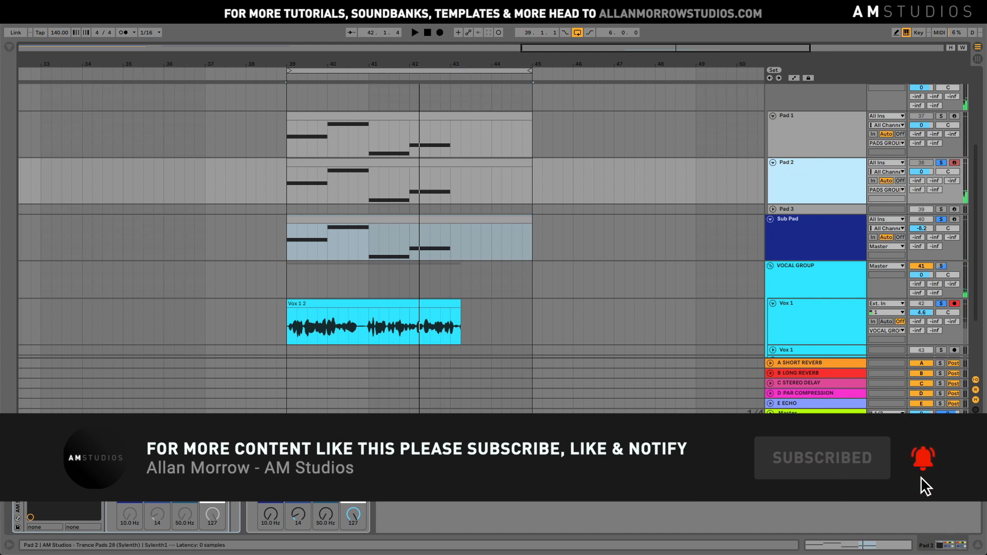
pyautogui.click(47, 439)
pyautogui.moveTo(167, 270); pyautogui.dragTo(176, 278)
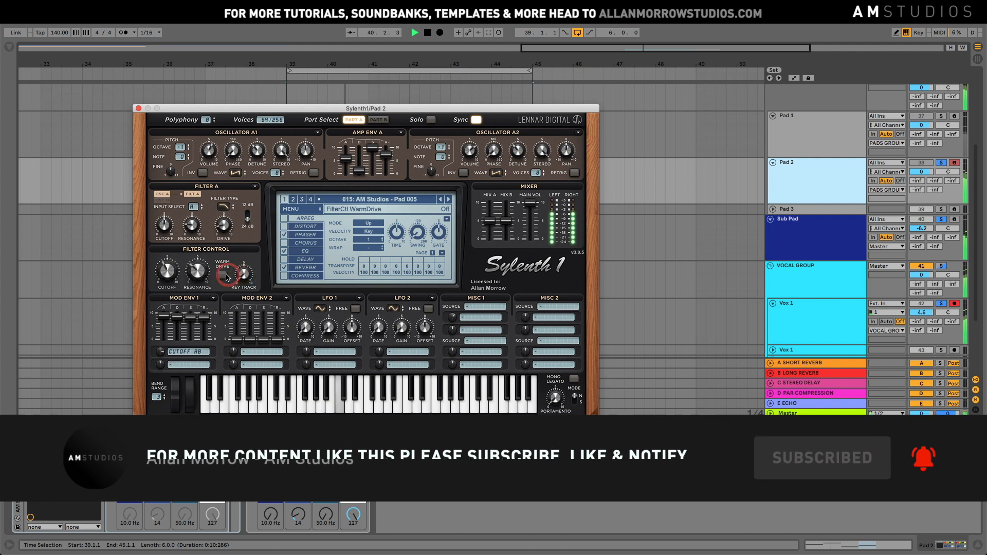
pyautogui.click(173, 278)
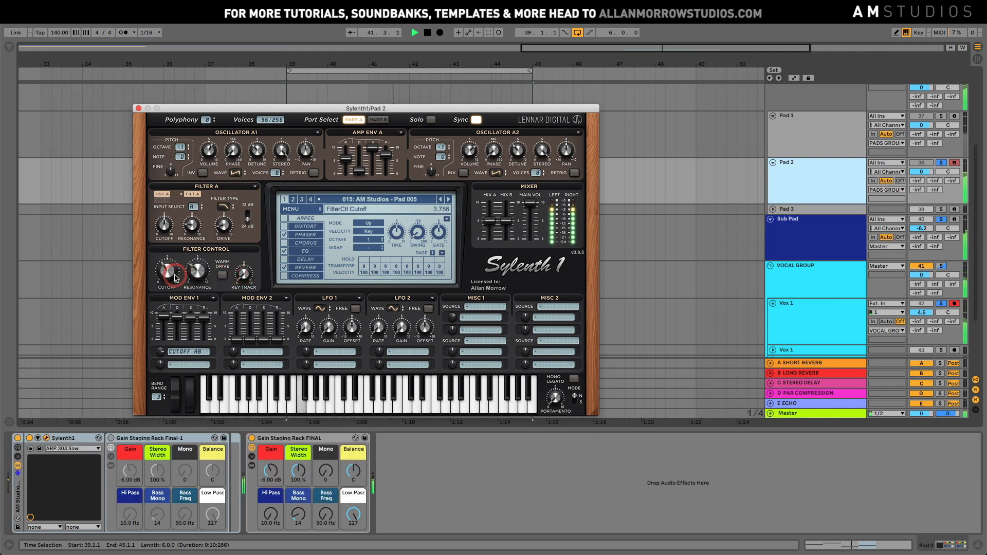
pyautogui.click(139, 109)
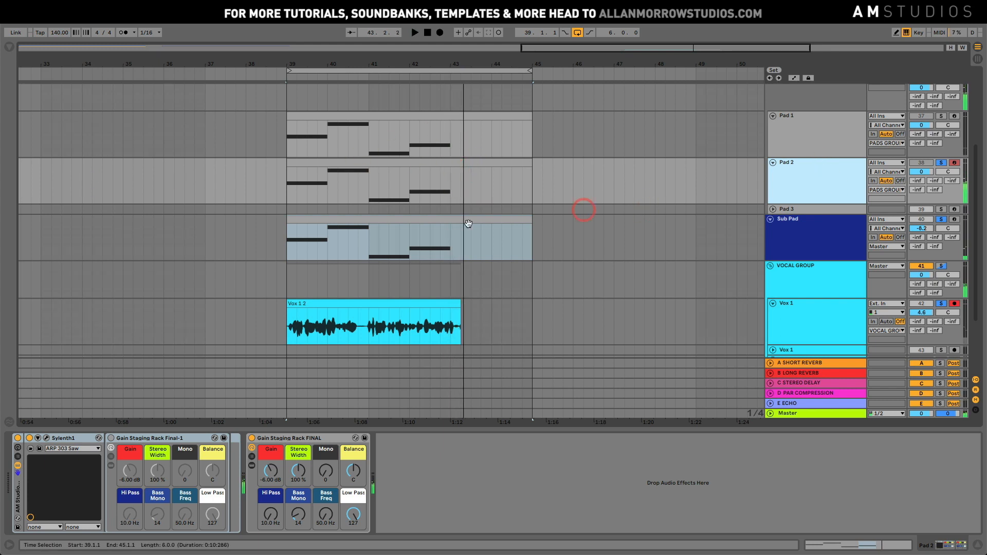
# Raise the Echo Dry/Wet on Vox 1 to 61% and play the loop to hear it
pyautogui.click(799, 306)
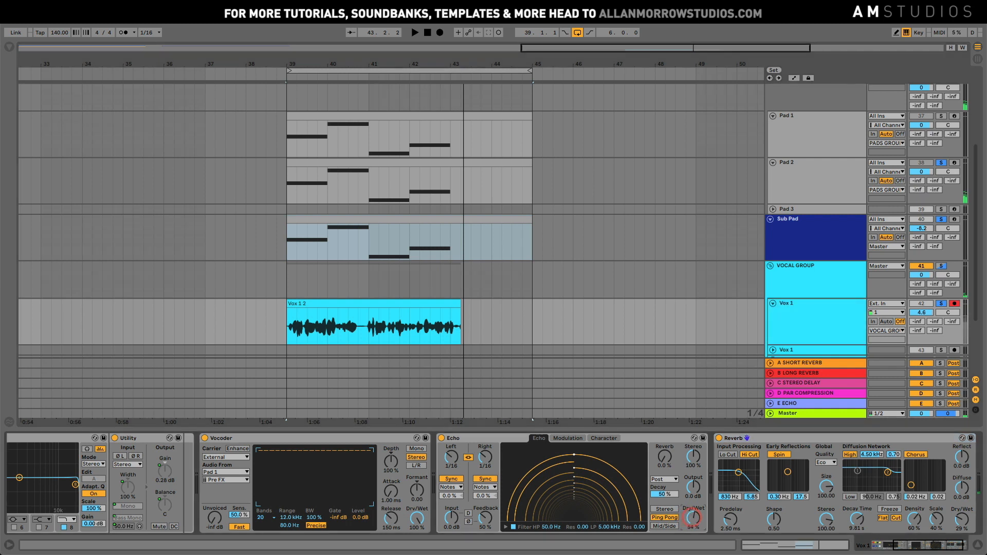
pyautogui.moveTo(690, 519); pyautogui.dragTo(690, 509)
pyautogui.press('space')
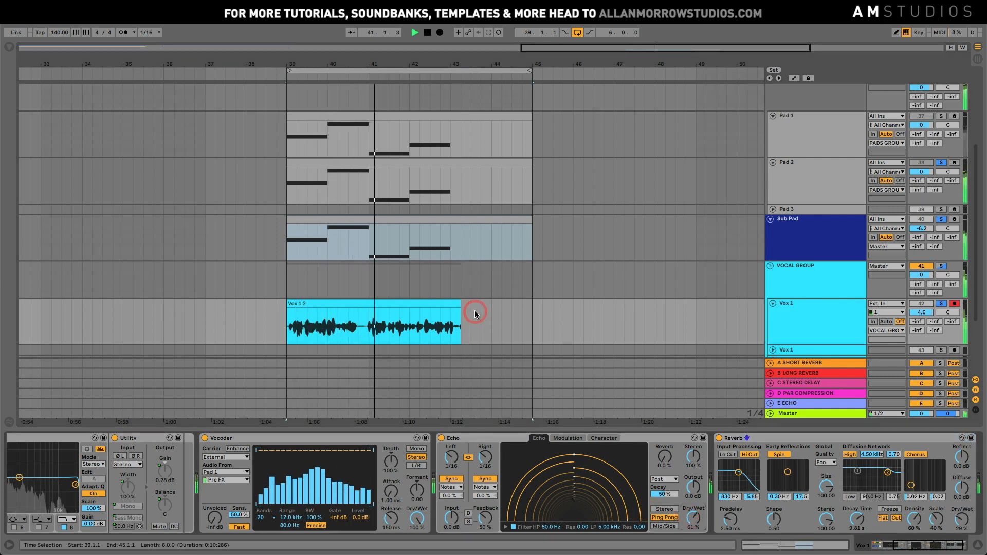
pyautogui.scroll(-2, 475, 308)
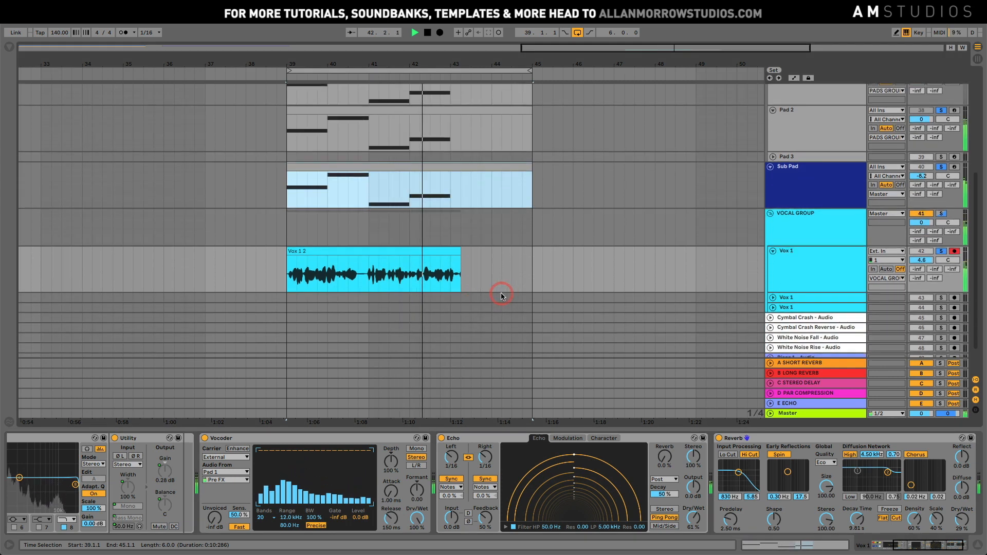
pyautogui.press('space')
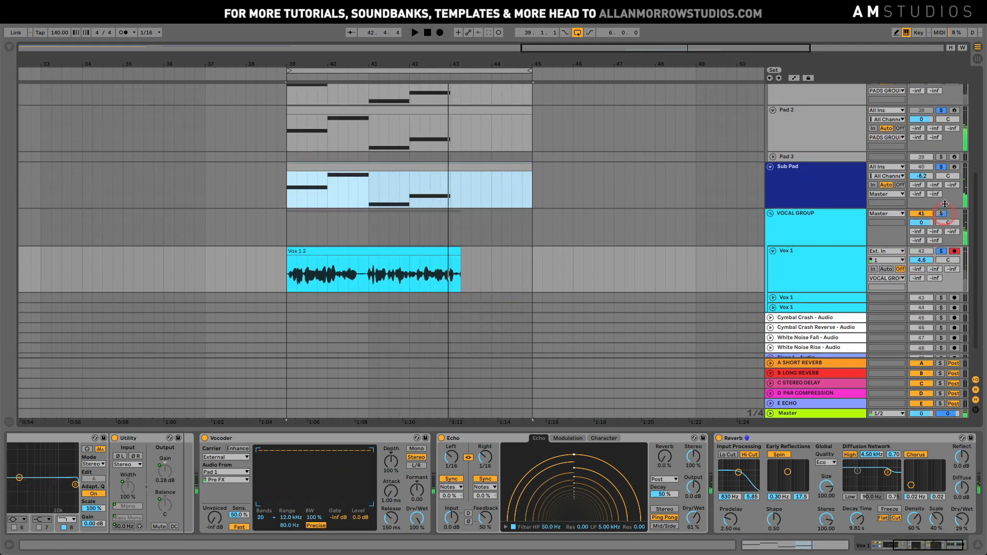
# Leave only the vocal soloed, raise its Gain Staging Rack's Hi Pass to 1.00 kHz, and play the loop briefly
pyautogui.click(941, 167)
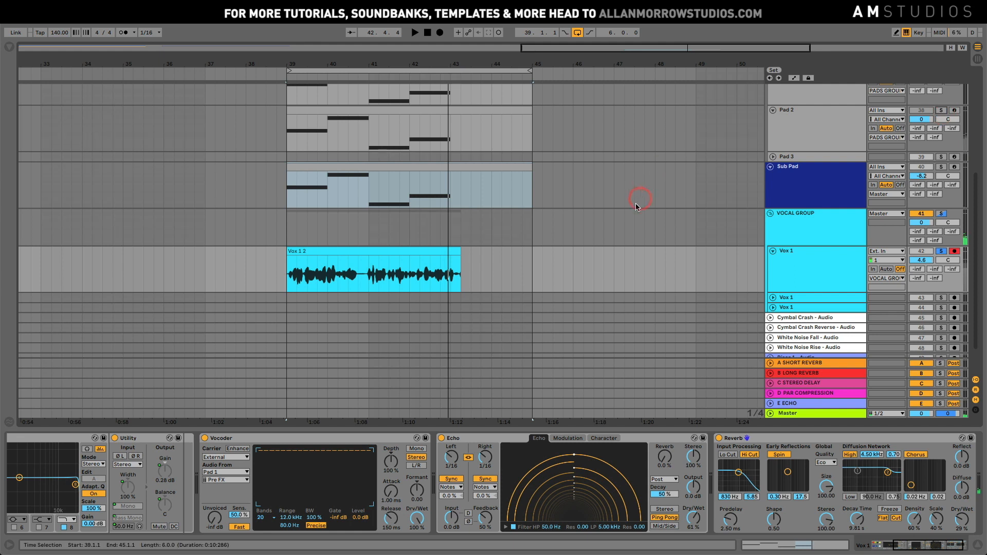
pyautogui.scroll(3, 636, 204)
pyautogui.scroll(-3, 633, 205)
pyautogui.hscroll(-3, 144, 466)
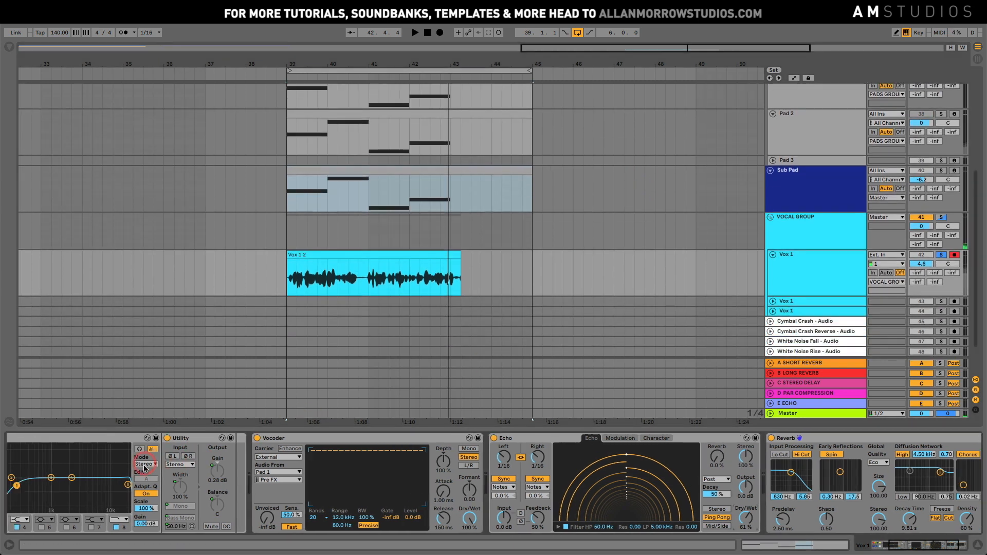
pyautogui.hscroll(-3, 144, 468)
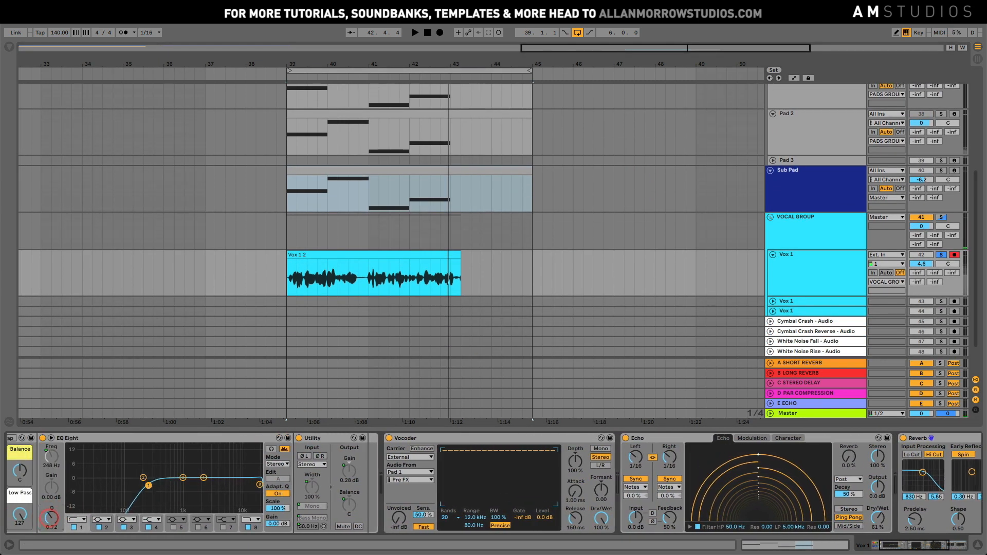
pyautogui.hscroll(-4, 22, 521)
pyautogui.moveTo(36, 514); pyautogui.dragTo(36, 519)
pyautogui.press('space')
pyautogui.press('space')
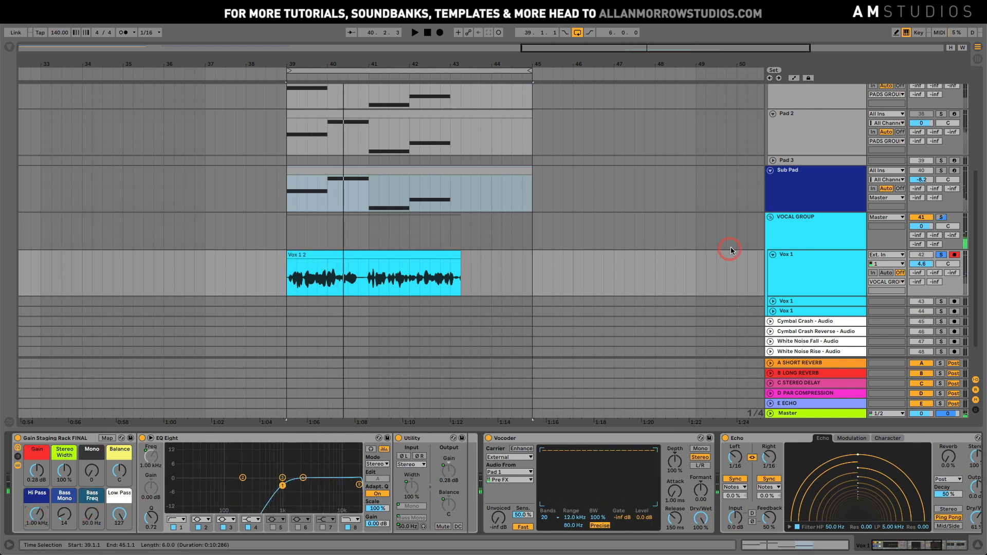
# Set the Vox 1 2 clip's warp mode to Beats, transpose it to -12 st, and play the loop
pyautogui.doubleClick(359, 257)
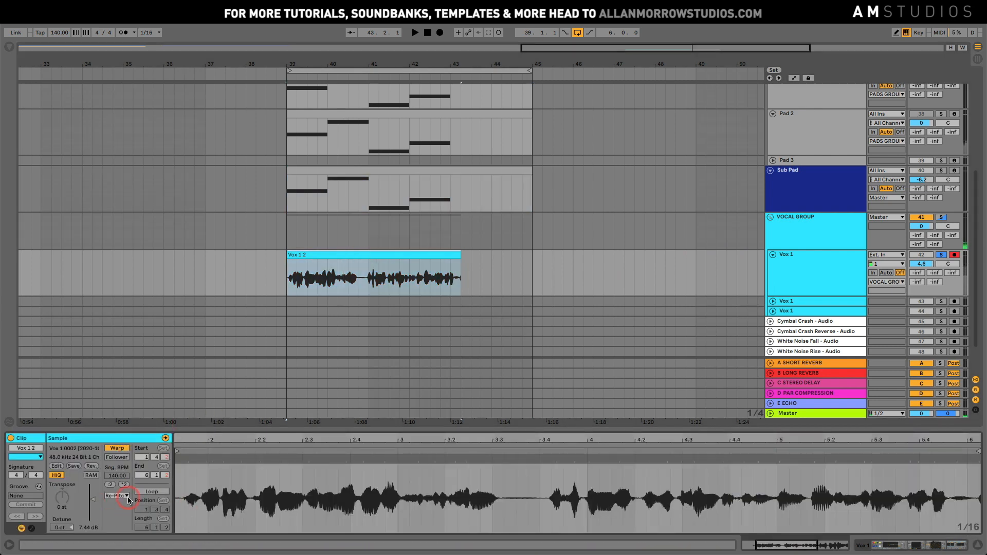
pyautogui.click(128, 498)
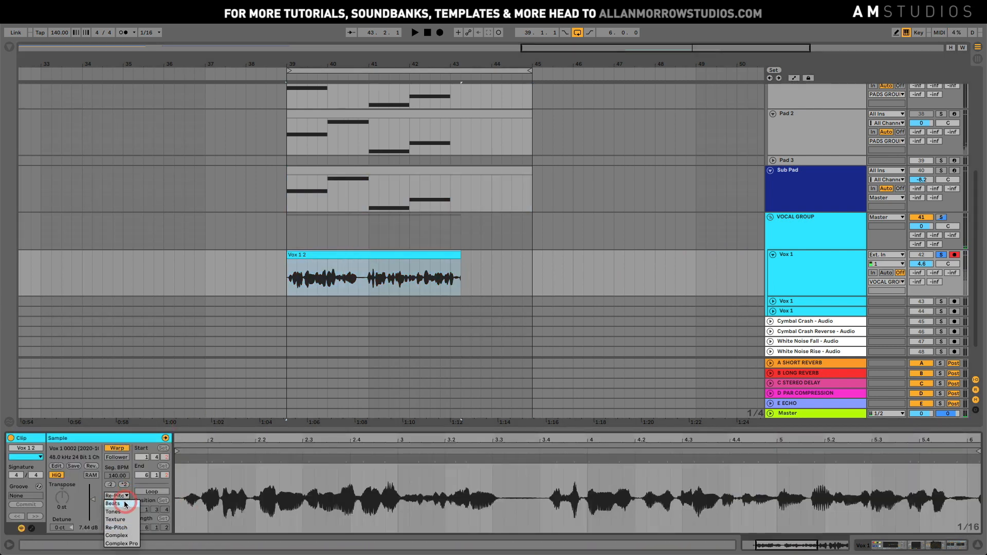
pyautogui.click(125, 504)
pyautogui.moveTo(60, 495); pyautogui.dragTo(59, 495)
pyautogui.press('space')
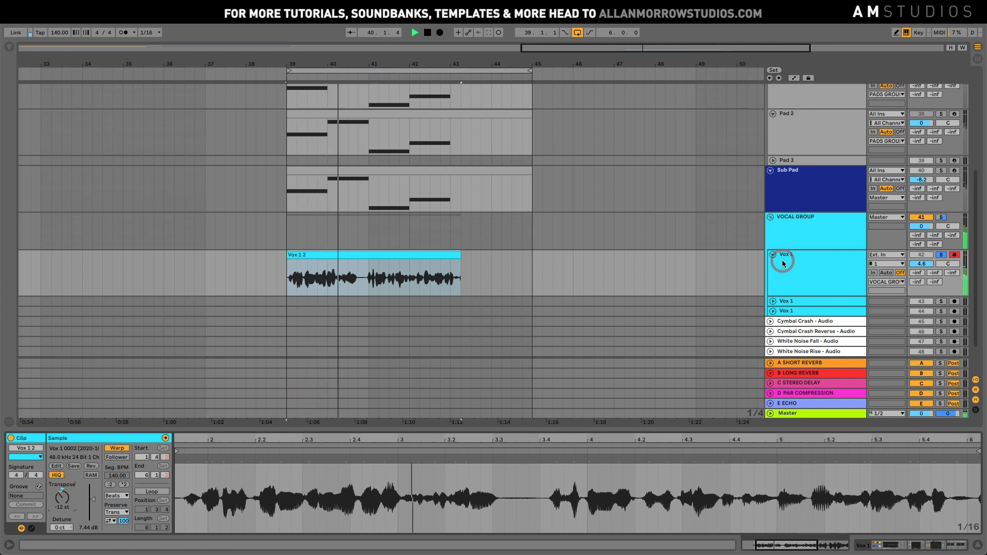
# Turn off Vox 1's solo, play the loop with the other tracks, and reset the vocal clip's Transpose to 0 st
pyautogui.click(941, 256)
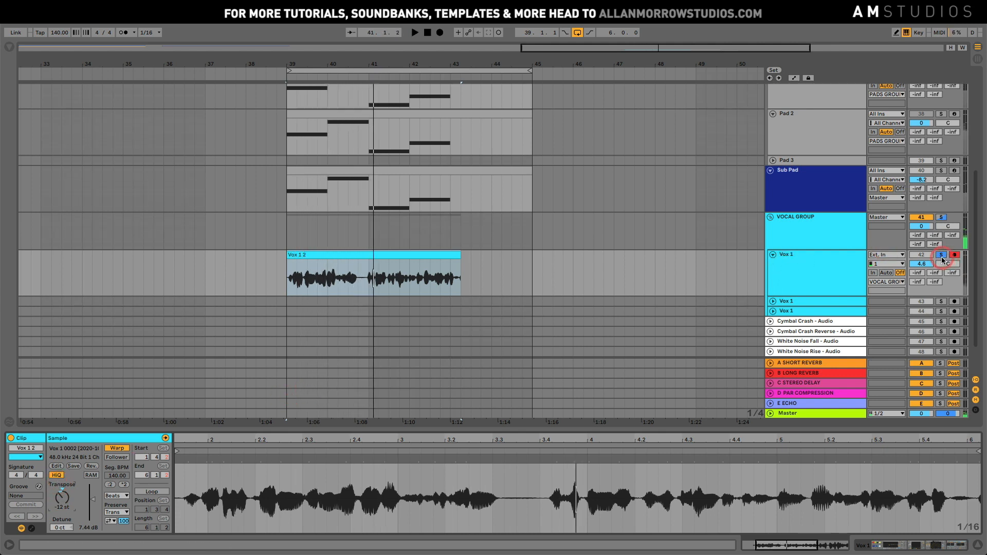
pyautogui.press('space')
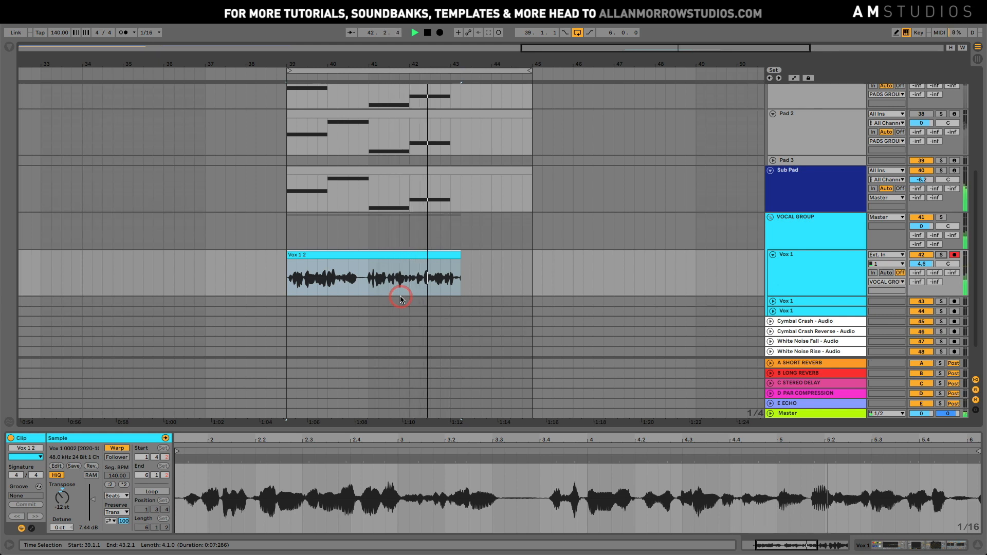
pyautogui.press('space')
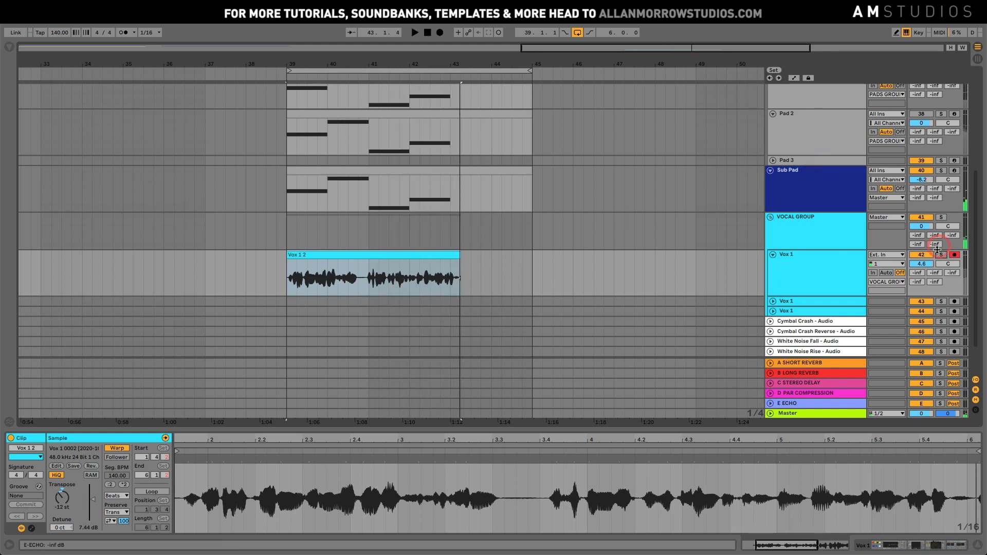
pyautogui.moveTo(61, 497); pyautogui.dragTo(62, 489)
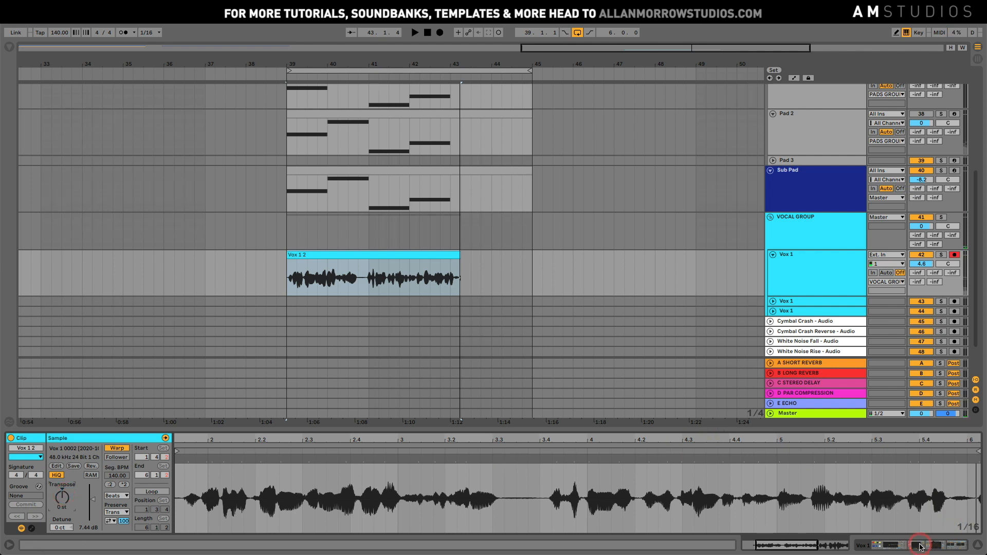
# Show Vox 1's devices and raise the Vocoder's Formant to 10.4 while the loop plays
pyautogui.click(905, 544)
pyautogui.scroll(-5, 650, 480)
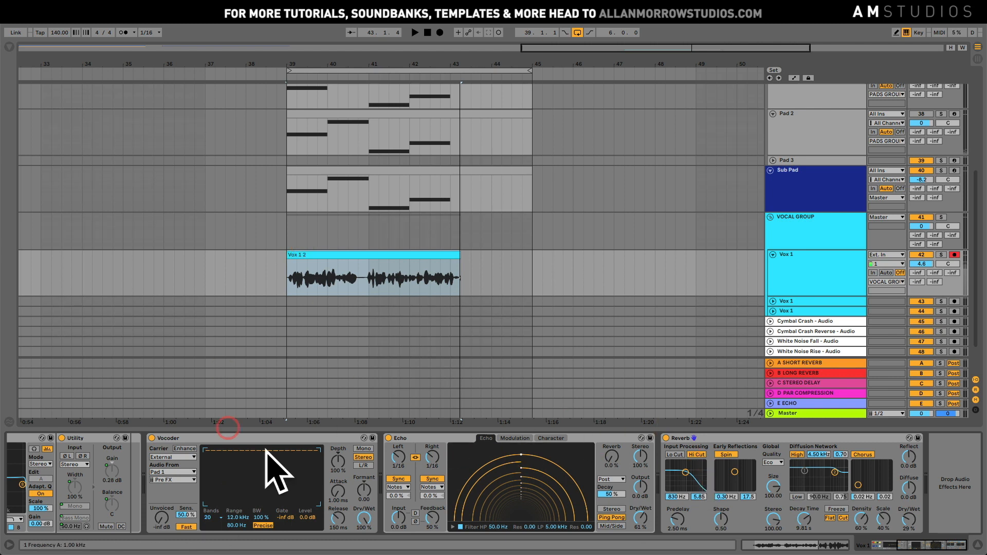
pyautogui.hscroll(-4, 304, 491)
pyautogui.press('space')
pyautogui.moveTo(472, 496); pyautogui.dragTo(472, 480)
pyautogui.press('space')
# Solo Vox 1 and lower the Vocoder's Formant to -14.6 while the loop plays
pyautogui.click(931, 143)
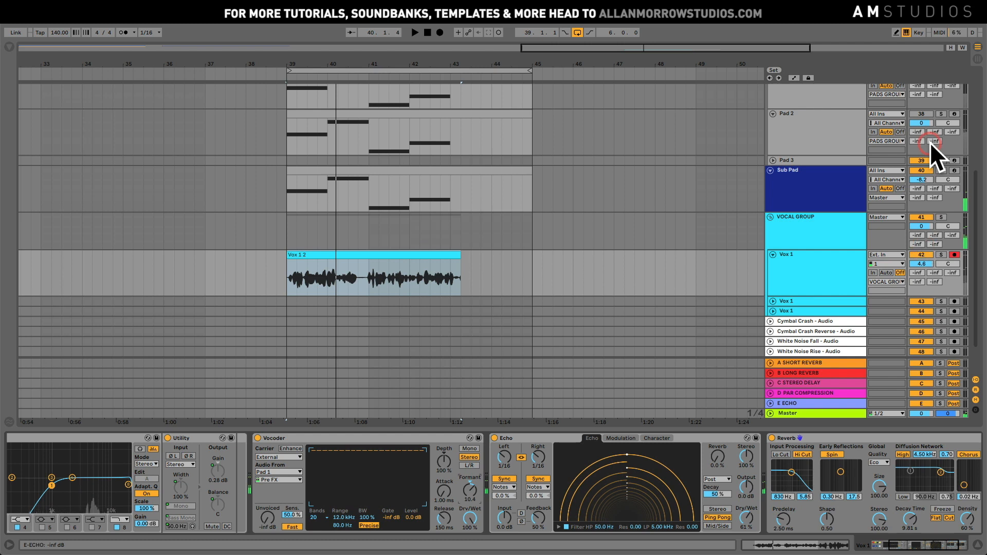
pyautogui.click(942, 255)
pyautogui.click(524, 419)
pyautogui.press('space')
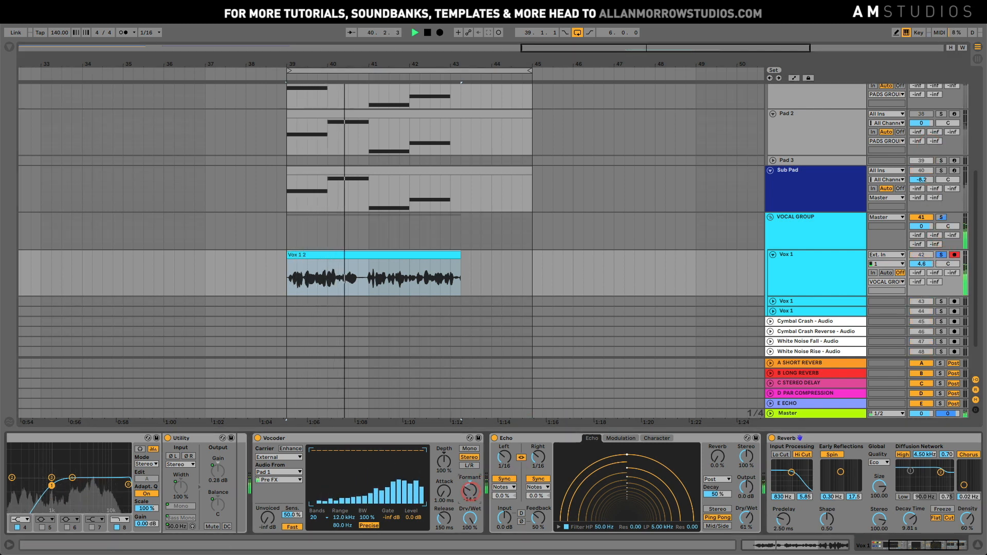
pyautogui.press('space')
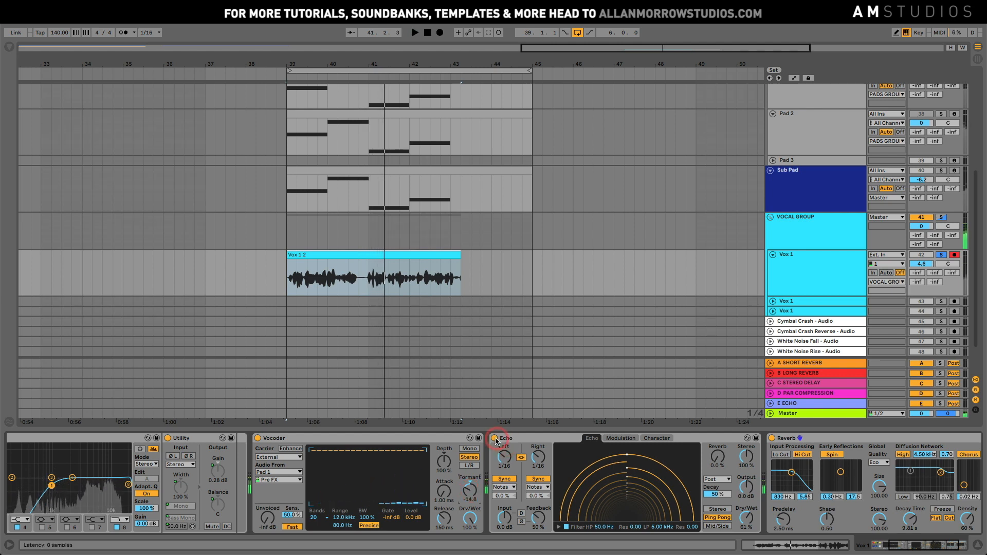
# Bypass Reverb and Echo on Vox 1, and set the Vocoder's Formant to -0.40 while the loop plays
pyautogui.click(772, 438)
pyautogui.click(497, 438)
pyautogui.press('space')
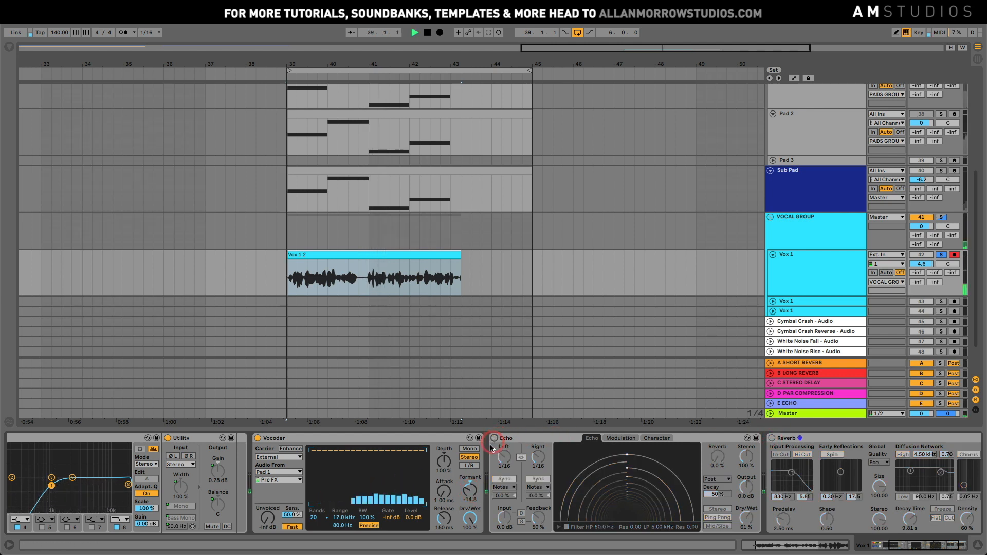
pyautogui.moveTo(466, 490)
pyautogui.mouseDown()
pyautogui.moveTo(467, 476)
pyautogui.moveTo(468, 486)
pyautogui.mouseUp()
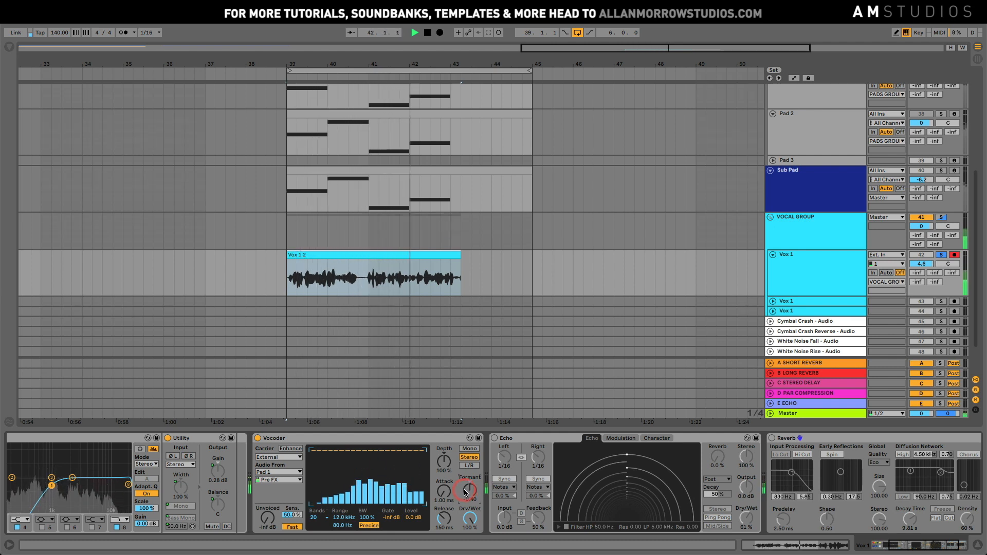
pyautogui.press('space')
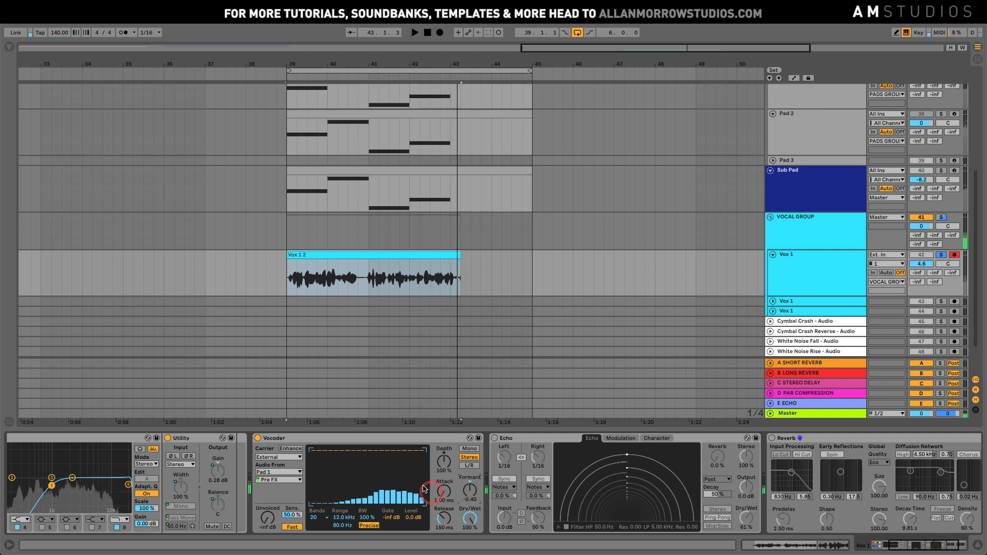
# View Pad 1's Analog instrument, return to Vox 1's devices, and switch Echo and Reverb back on
pyautogui.scroll(4, 800, 154)
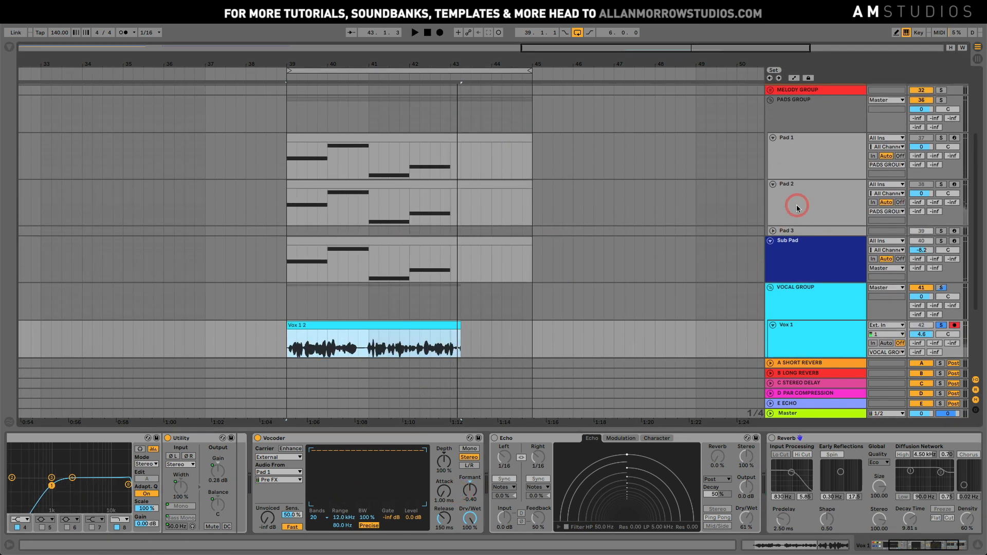
pyautogui.scroll(-2, 797, 207)
pyautogui.click(803, 101)
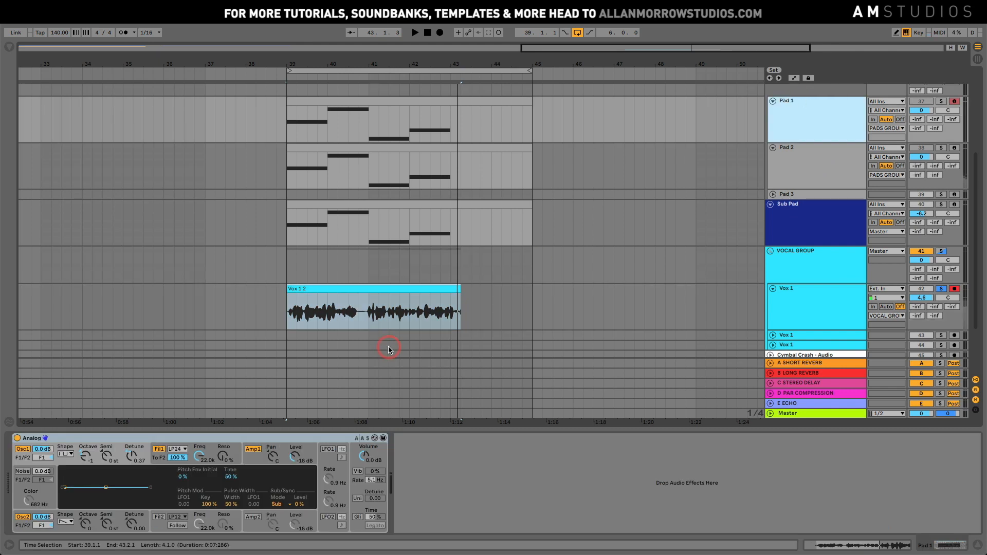
pyautogui.click(783, 295)
pyautogui.click(442, 439)
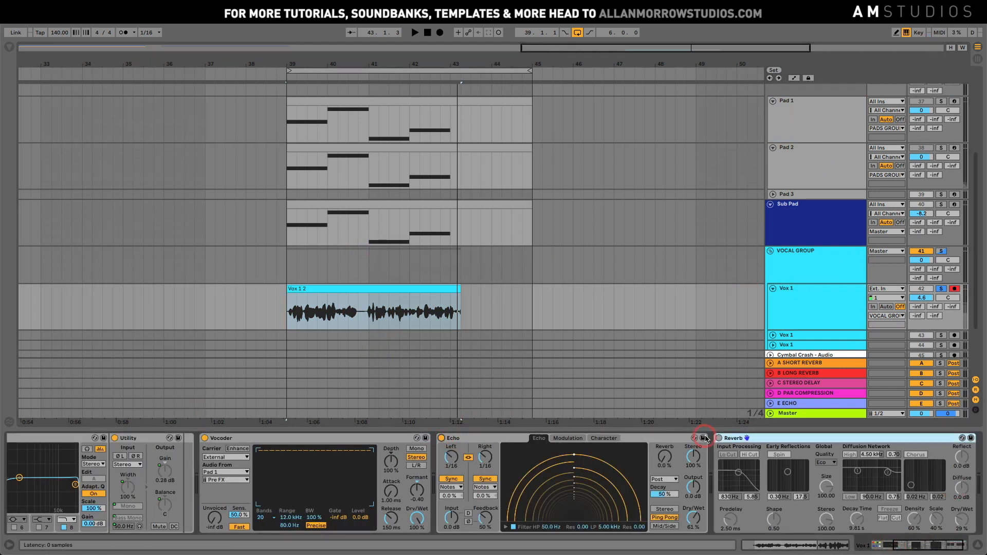
pyautogui.click(719, 438)
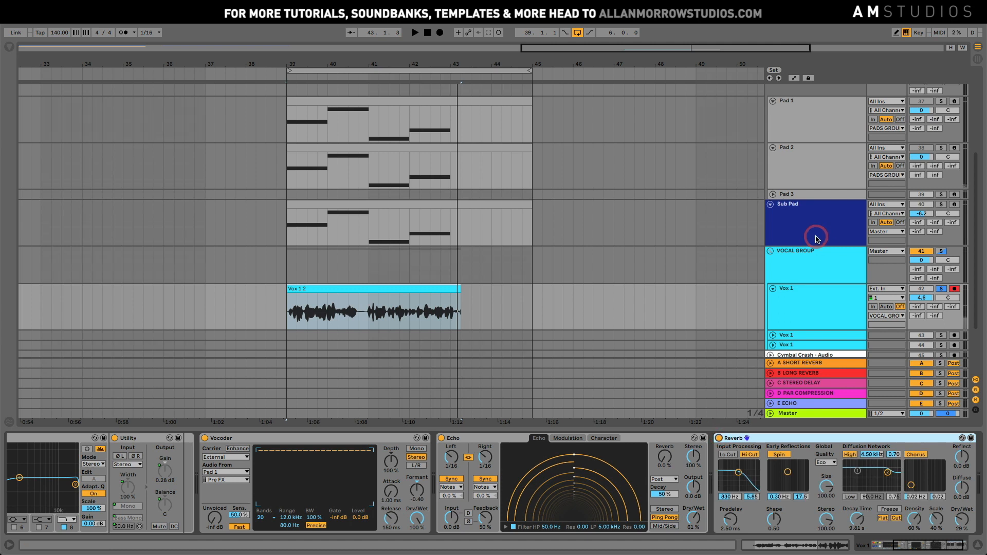
# Show Pad 1's Analog instrument and set oscillator 1's Octave to -2 and Detune to 0.59 while auditioning the loop
pyautogui.click(812, 111)
pyautogui.click(447, 172)
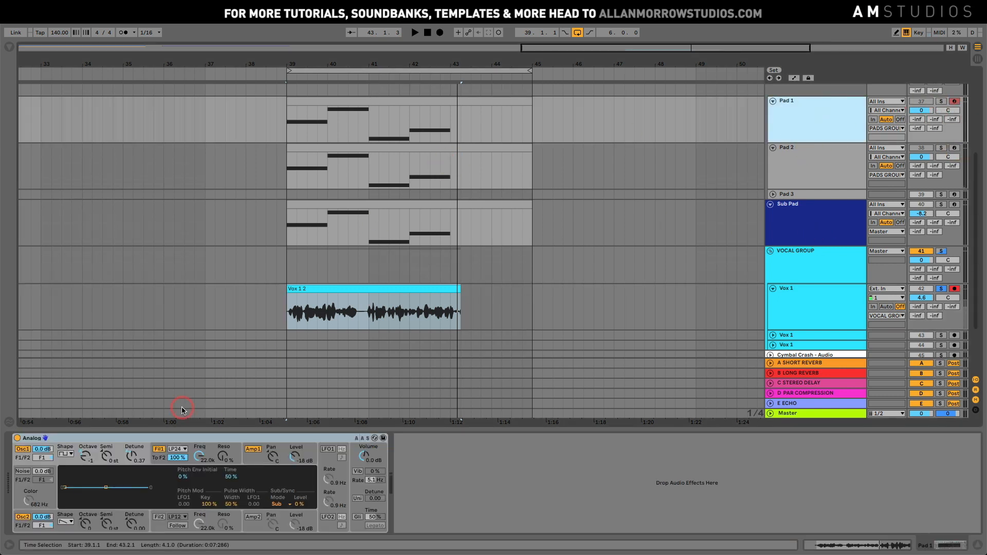
pyautogui.press('space')
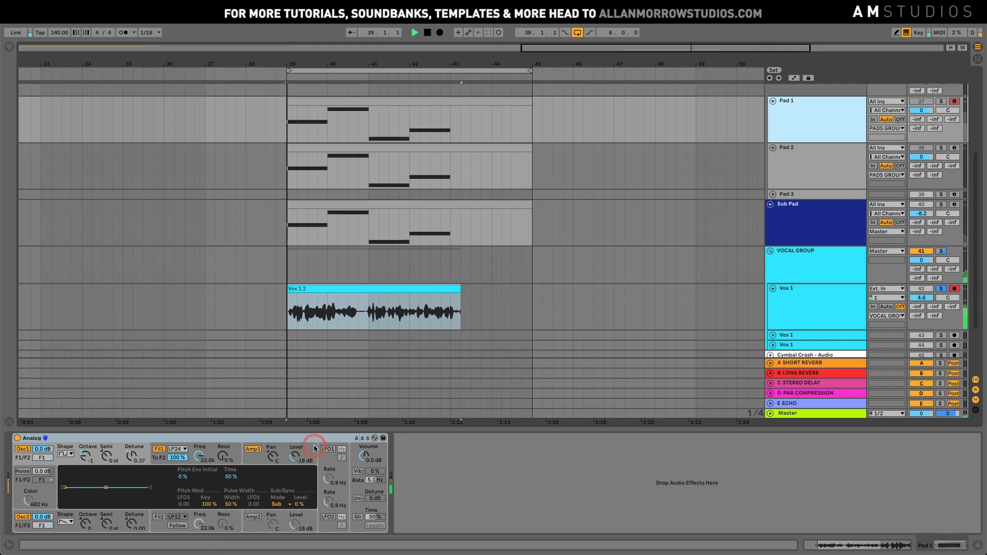
pyautogui.press('space')
pyautogui.moveTo(86, 458)
pyautogui.mouseDown()
pyautogui.moveTo(135, 457)
pyautogui.moveTo(86, 457)
pyautogui.mouseUp()
pyautogui.press('space')
pyautogui.press('space')
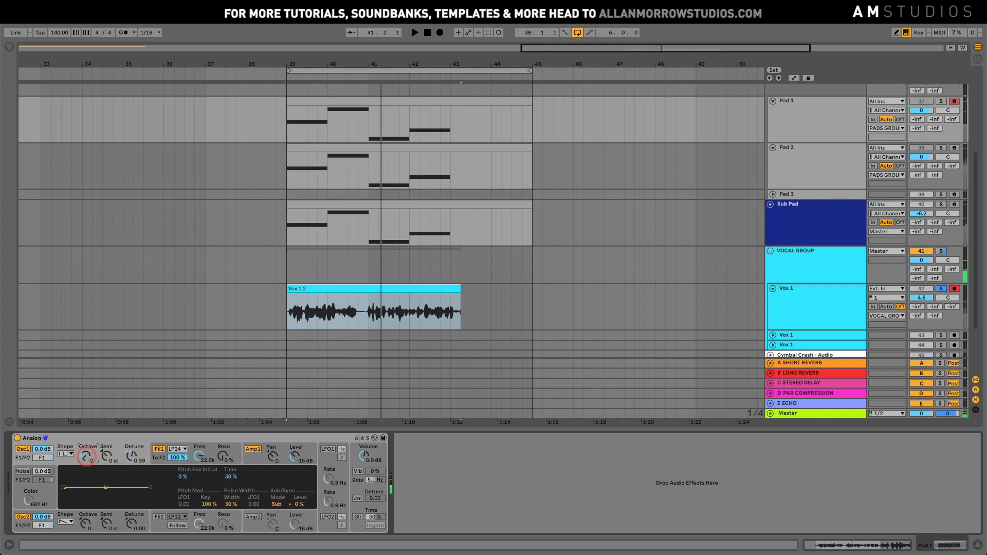
pyautogui.press('space')
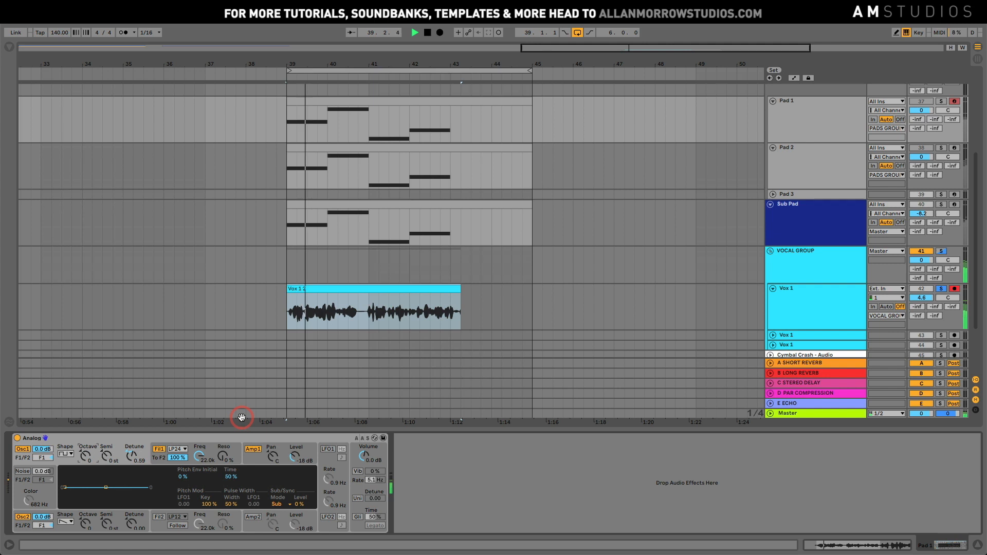
# Unsolo Vox 1 and set Analog oscillator 1's Octave to -1 while playing the full mix
pyautogui.click(939, 289)
pyautogui.click(939, 289)
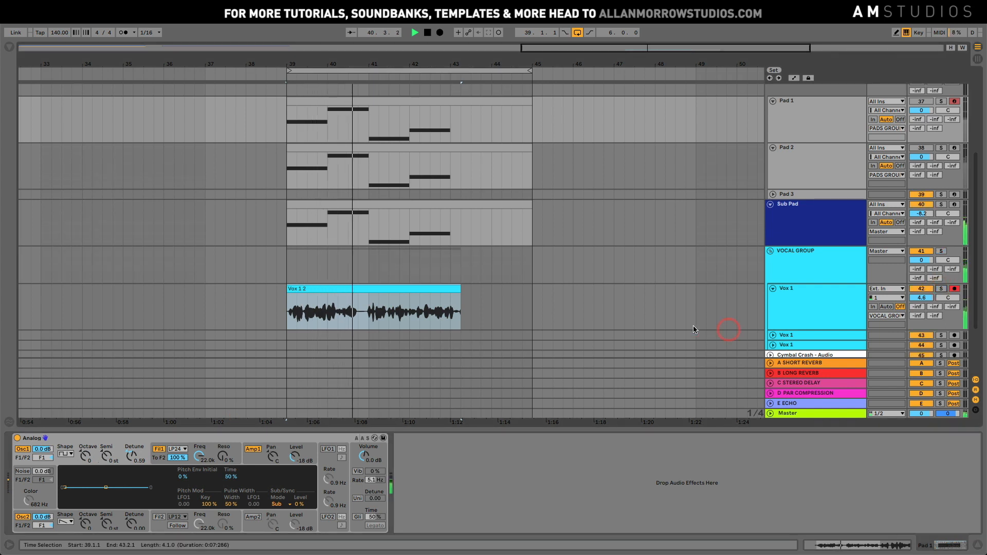
pyautogui.click(84, 457)
pyautogui.press('space')
pyautogui.press('space')
pyautogui.click(89, 524)
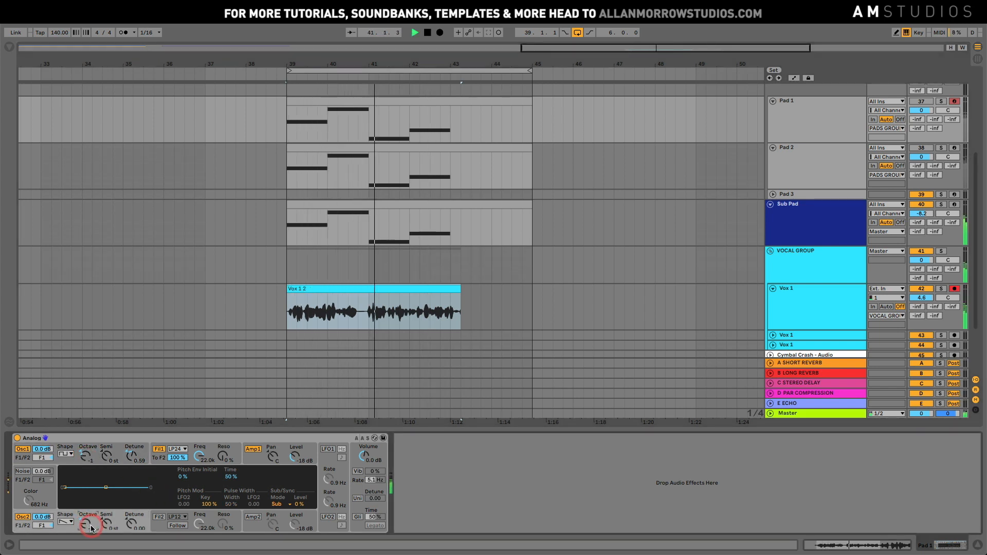
pyautogui.press('space')
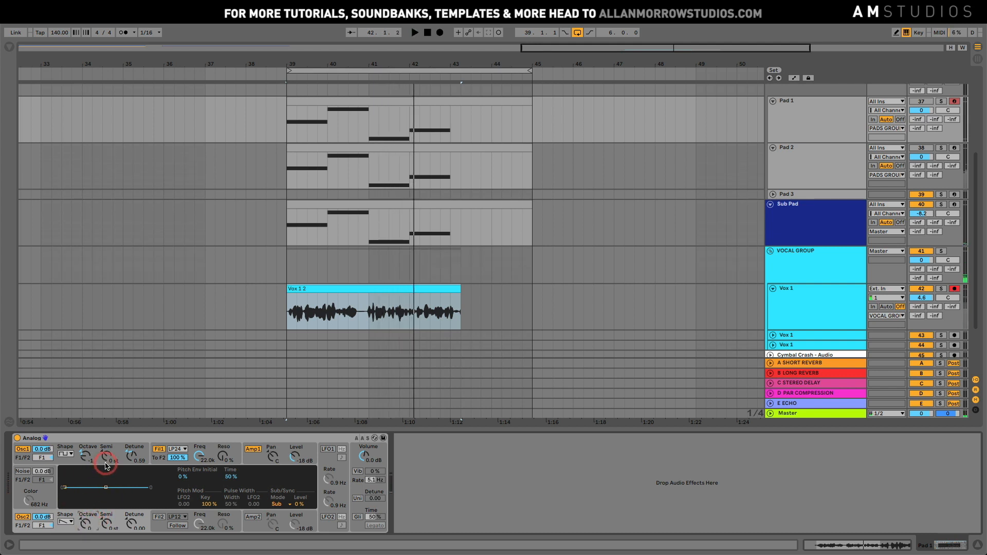
# Adjust Analog oscillator 1's Detune on Pad 1, solo Vox 1 and play the loop
pyautogui.moveTo(131, 459); pyautogui.dragTo(132, 456)
pyautogui.click(818, 279)
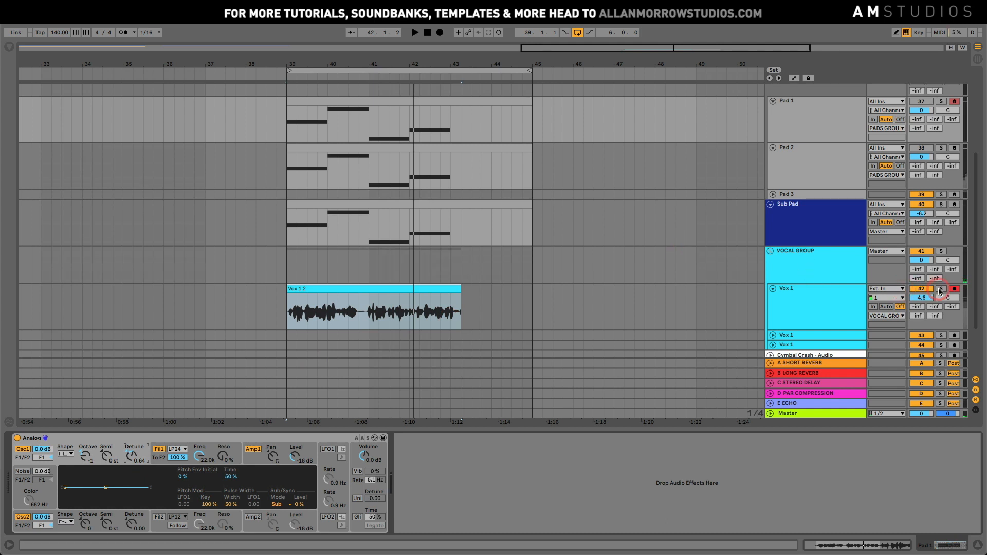
pyautogui.click(940, 290)
pyautogui.press('space')
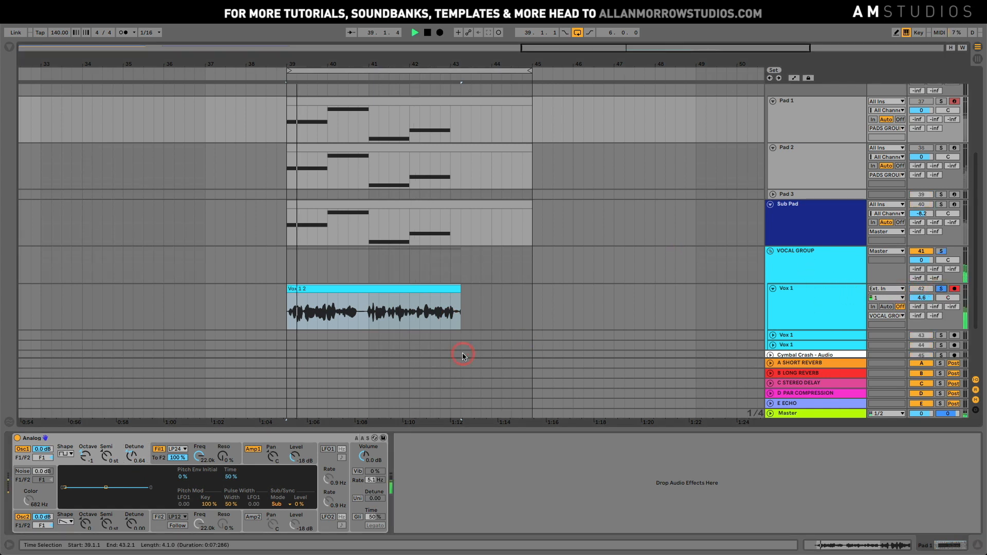
pyautogui.click(232, 412)
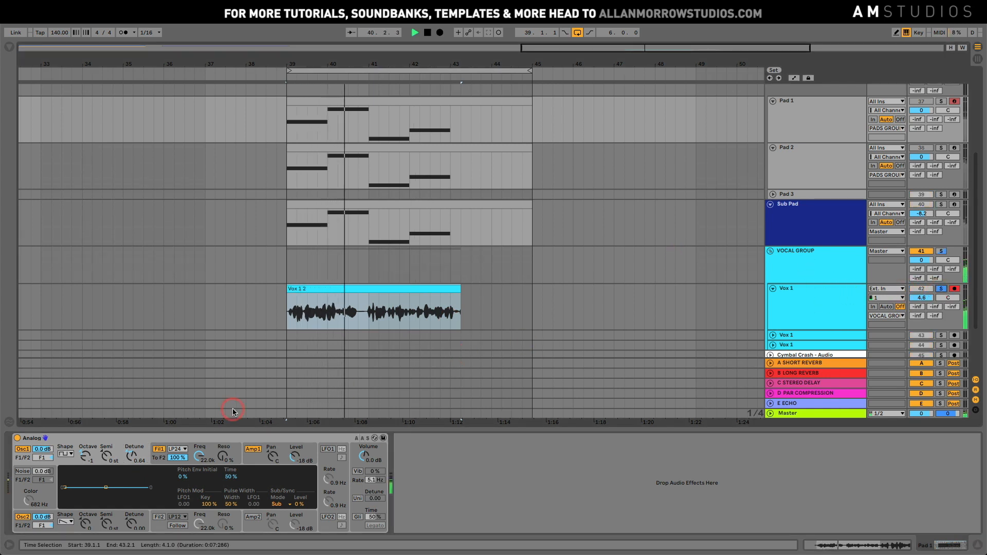
pyautogui.click(792, 250)
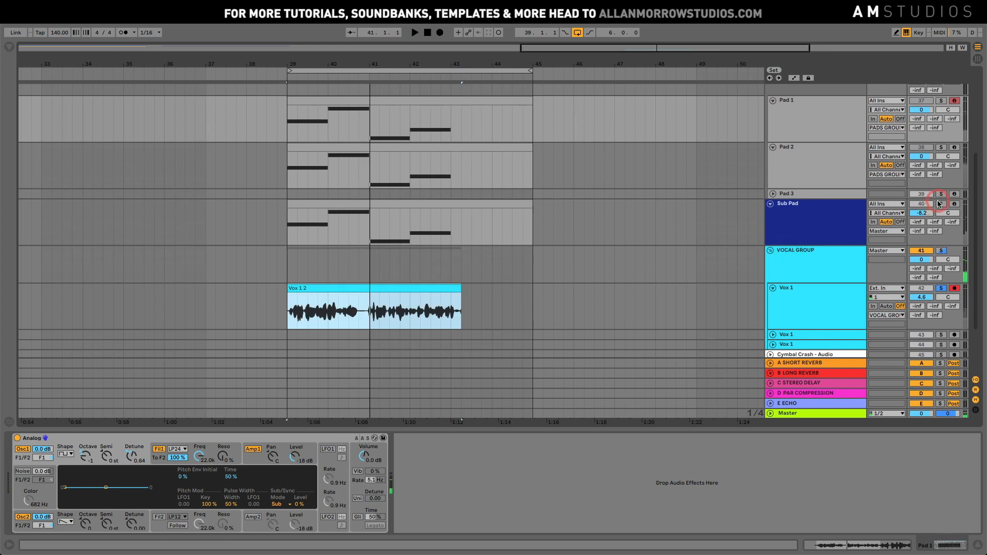
# Solo the Sub Pad track and play the loop briefly
pyautogui.click(940, 204)
pyautogui.press('space')
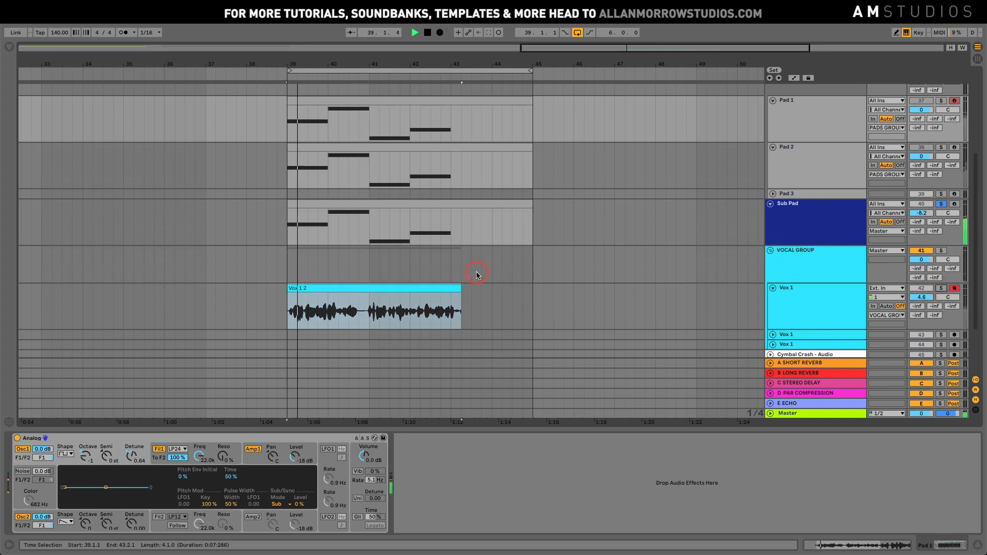
pyautogui.scroll(2, 560, 216)
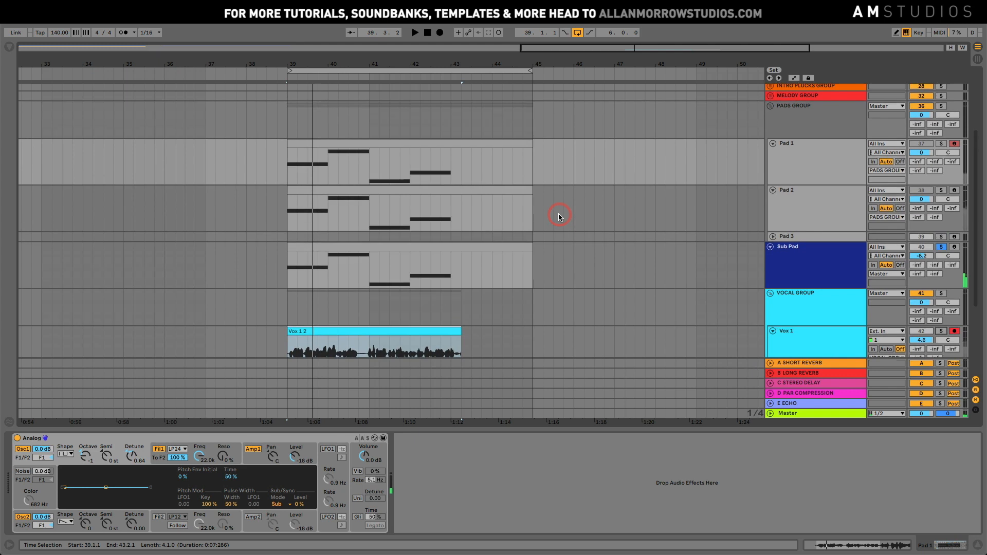
# Load AM Studios - Trance Pads 28 (Sylenth).adg from the browser onto Pad 1, hide the browser and play the loop
pyautogui.click(797, 148)
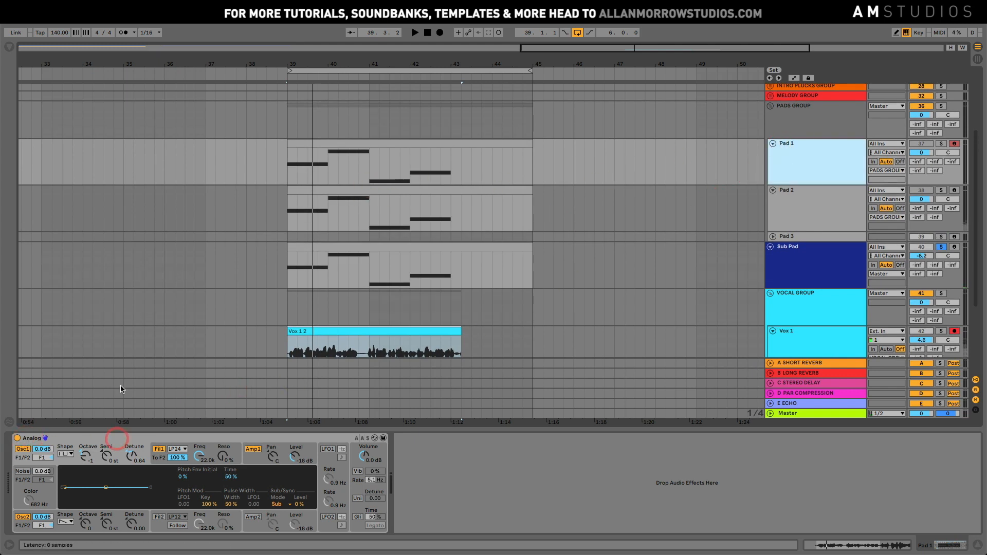
pyautogui.click(9, 49)
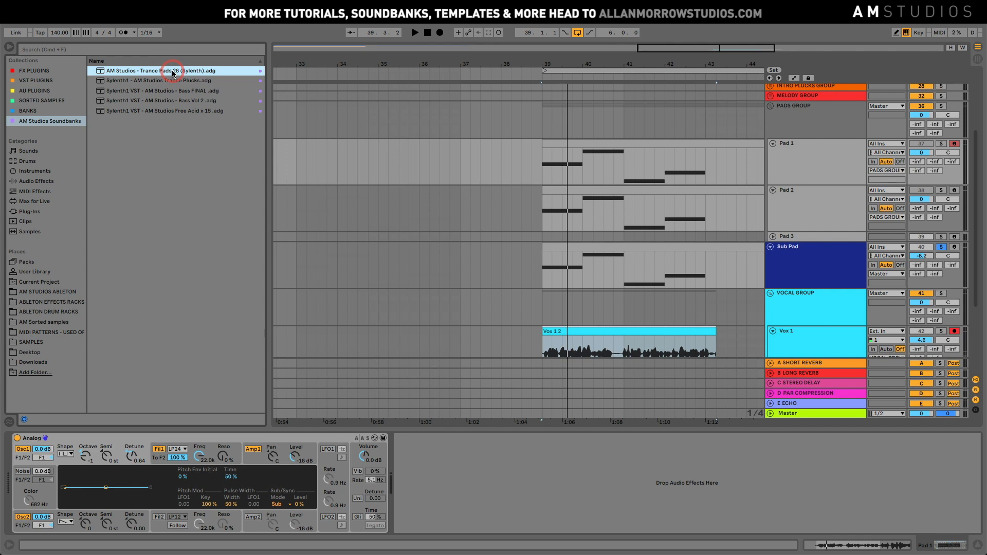
pyautogui.click(734, 141)
pyautogui.doubleClick(153, 75)
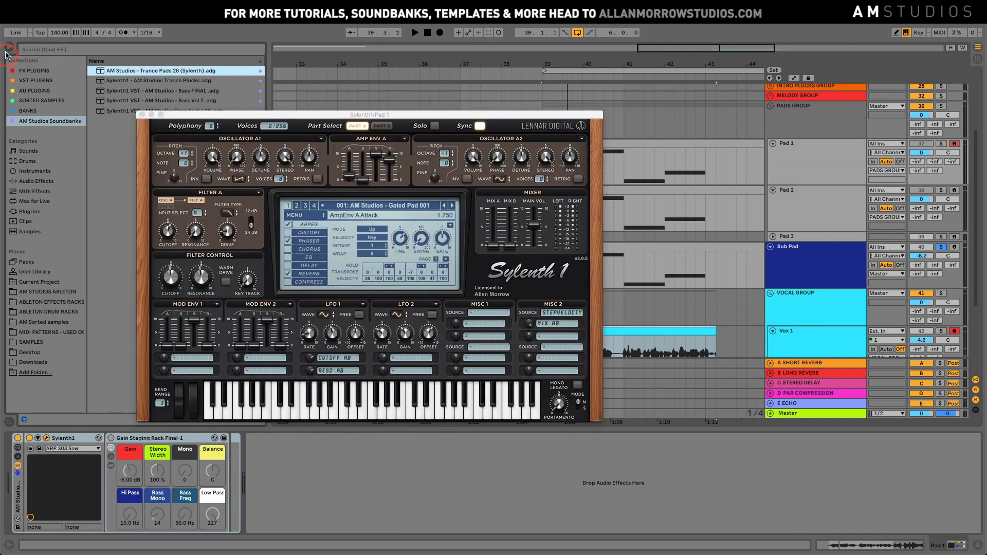
pyautogui.click(7, 54)
pyautogui.press('space')
pyautogui.click(356, 207)
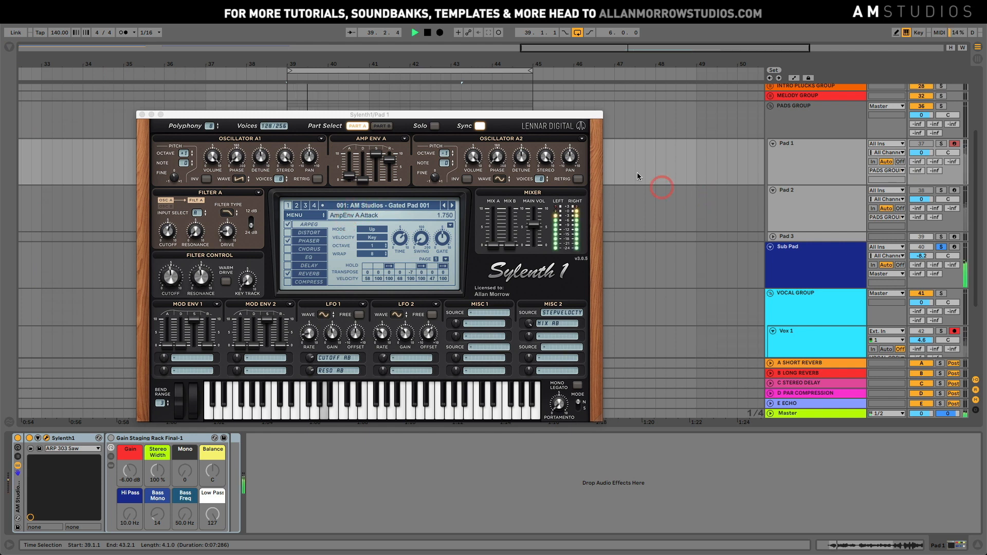
pyautogui.moveTo(501, 118); pyautogui.dragTo(481, 180)
pyautogui.press('space')
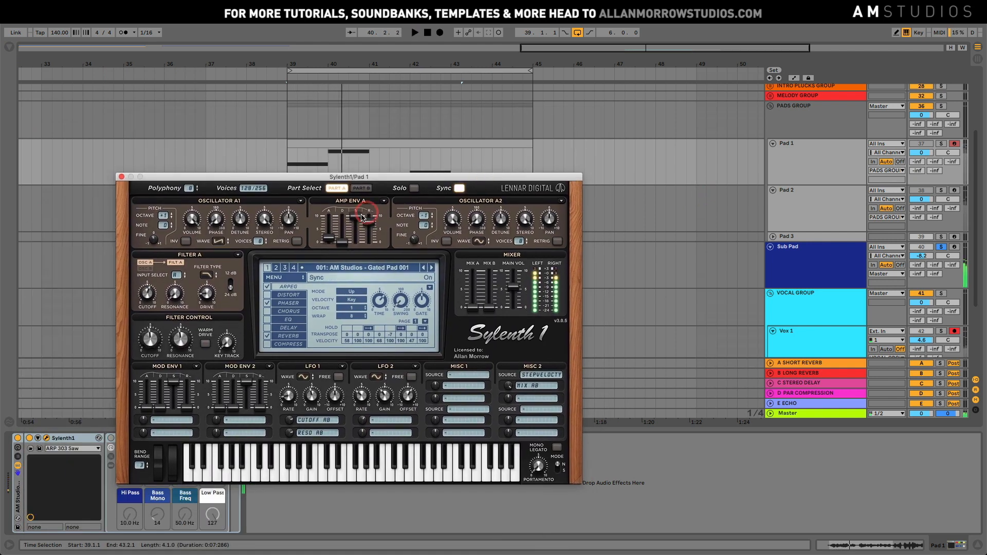
# Initialise Sylenth1's current preset on Pad 1 and solo Pad 1 to hear the plain sound
pyautogui.click(344, 269)
pyautogui.click(293, 278)
pyautogui.click(304, 288)
pyautogui.click(416, 324)
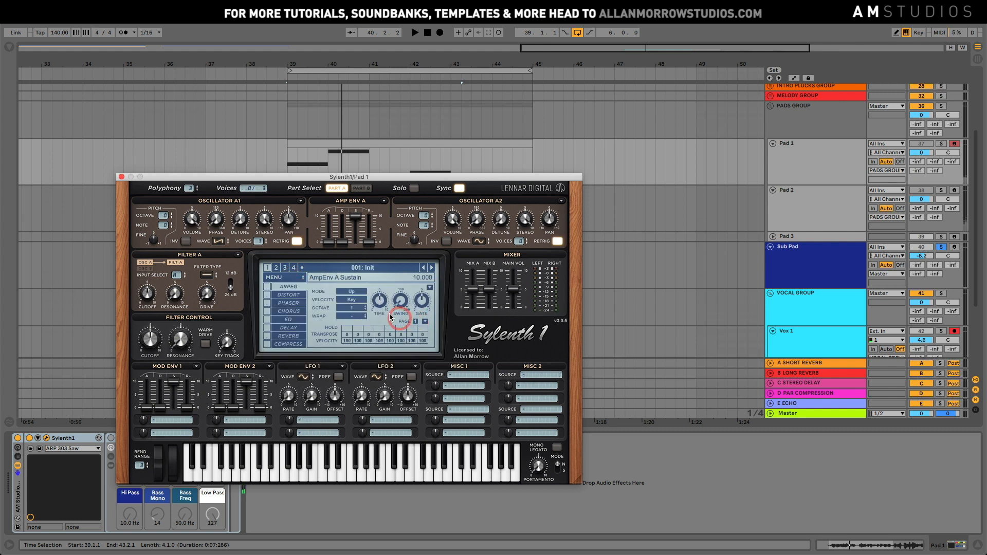
pyautogui.press('space')
pyautogui.press('space')
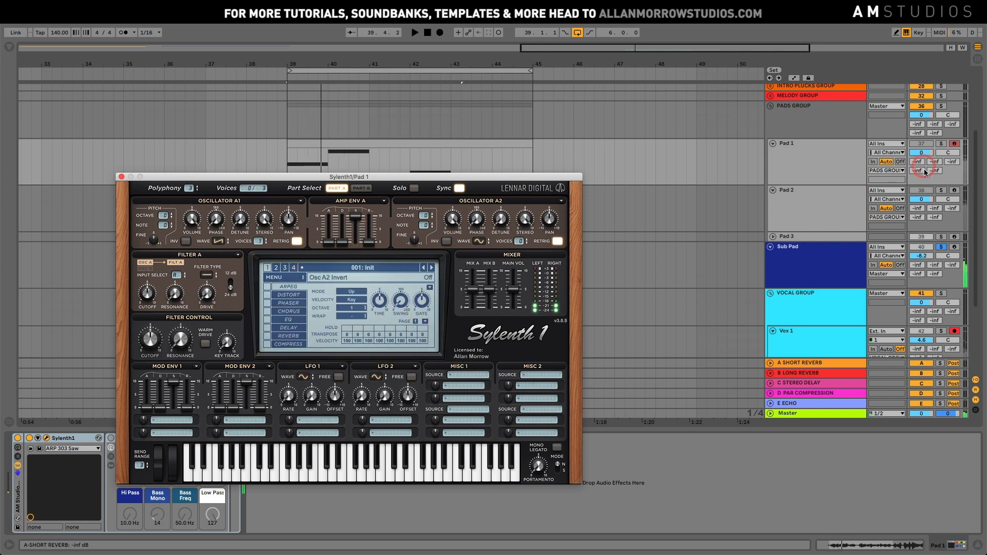
pyautogui.click(941, 144)
pyautogui.press('space')
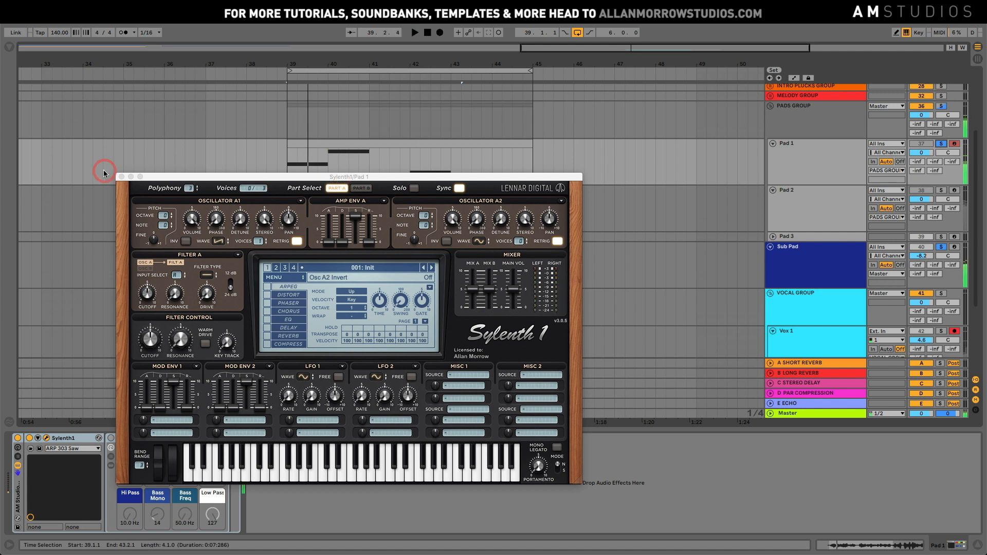
# Close the Sylenth1 window, unsolo Pad 1, and solo Vox 1 alongside Sub Pad while playing the loop
pyautogui.click(120, 177)
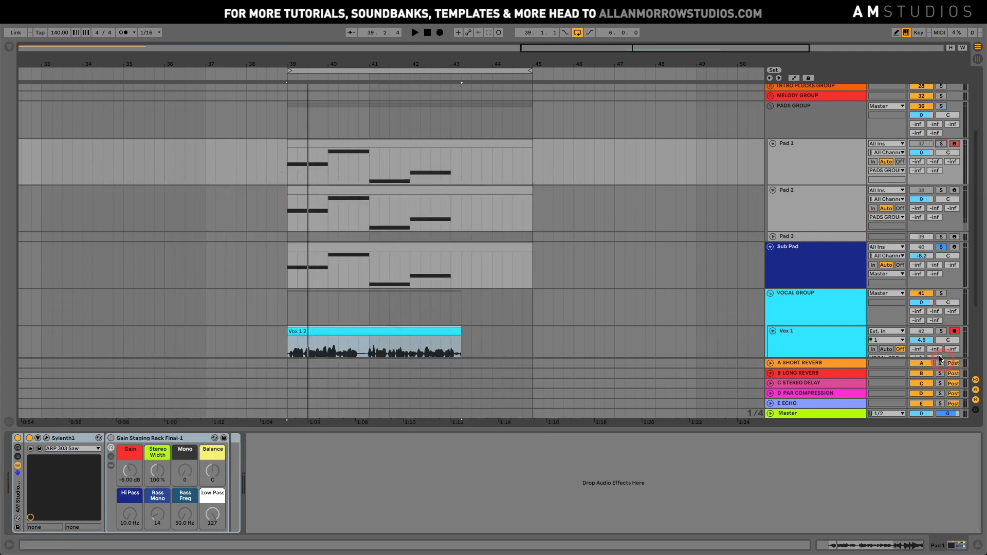
pyautogui.click(939, 333)
pyautogui.press('space')
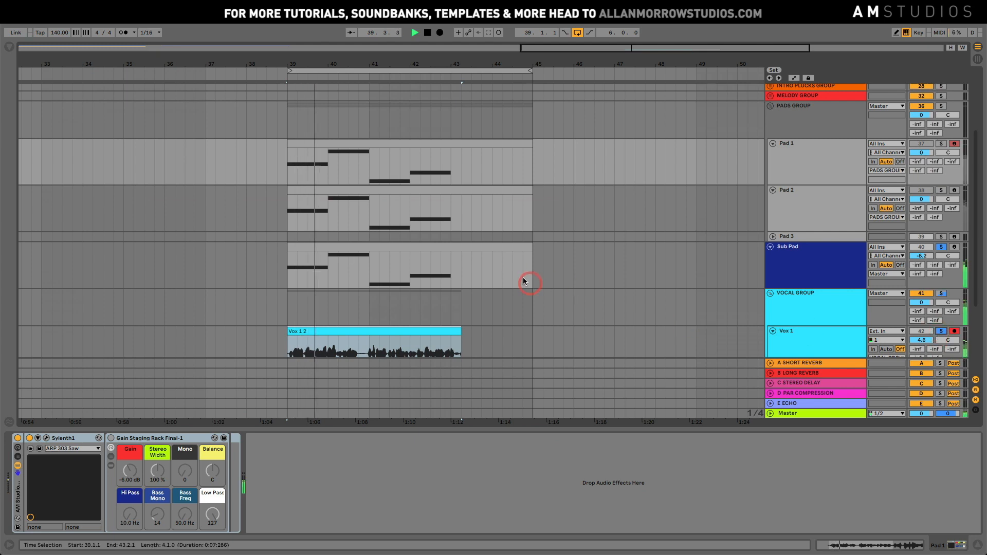
pyautogui.scroll(-2, 517, 270)
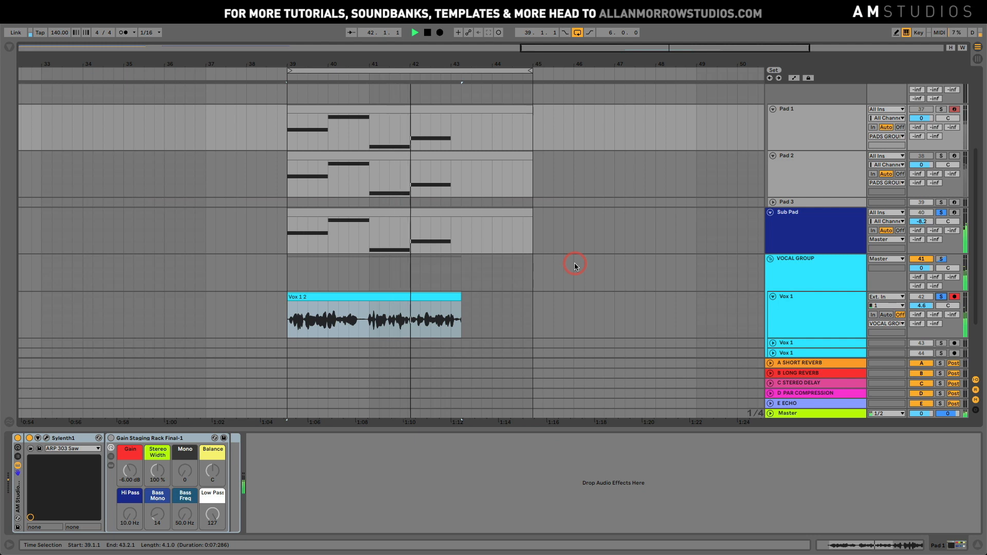
pyautogui.press('space')
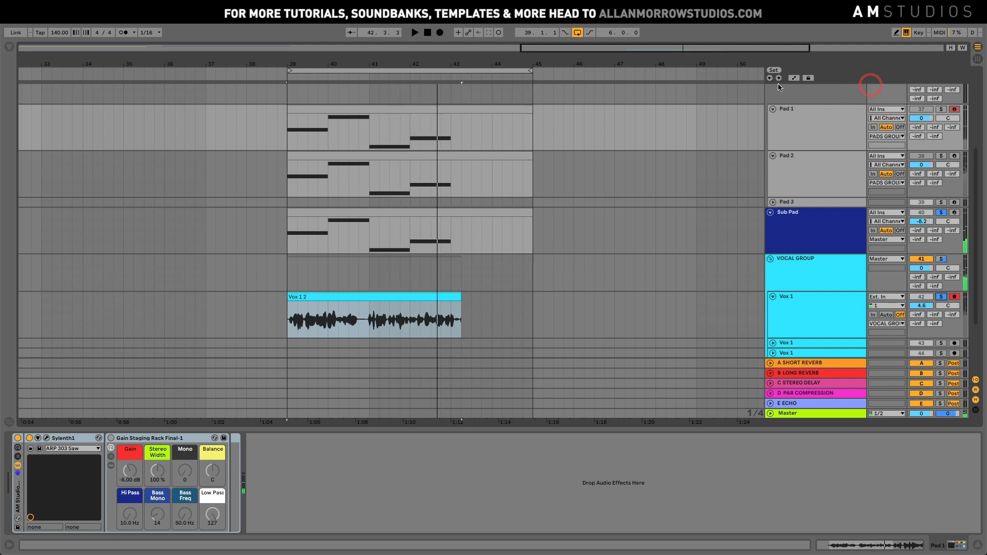
# Reopen Pad 1's Sylenth1, load the AM Studios - Gated Pad 005 preset and audition it through the vocoder
pyautogui.click(46, 439)
pyautogui.click(401, 278)
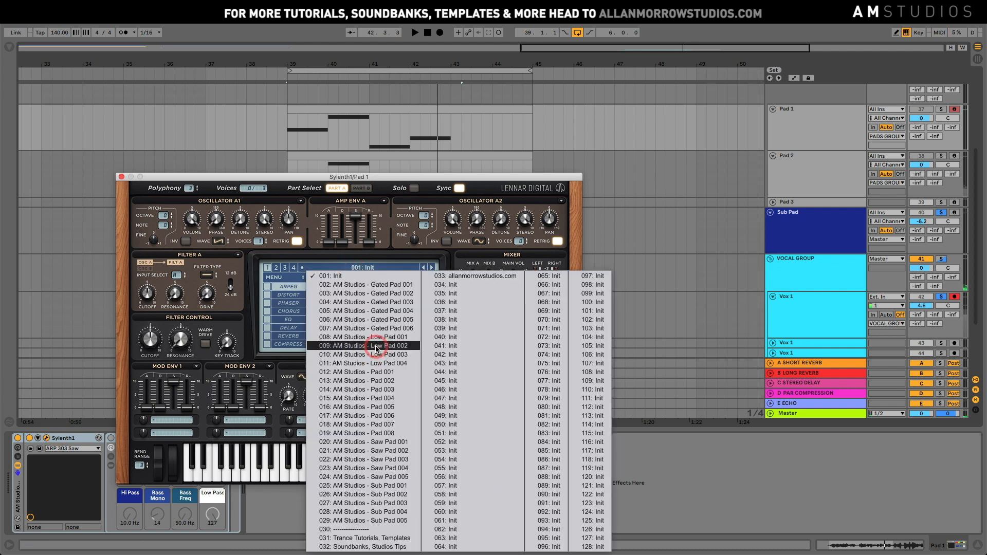
pyautogui.click(436, 338)
pyautogui.press('space')
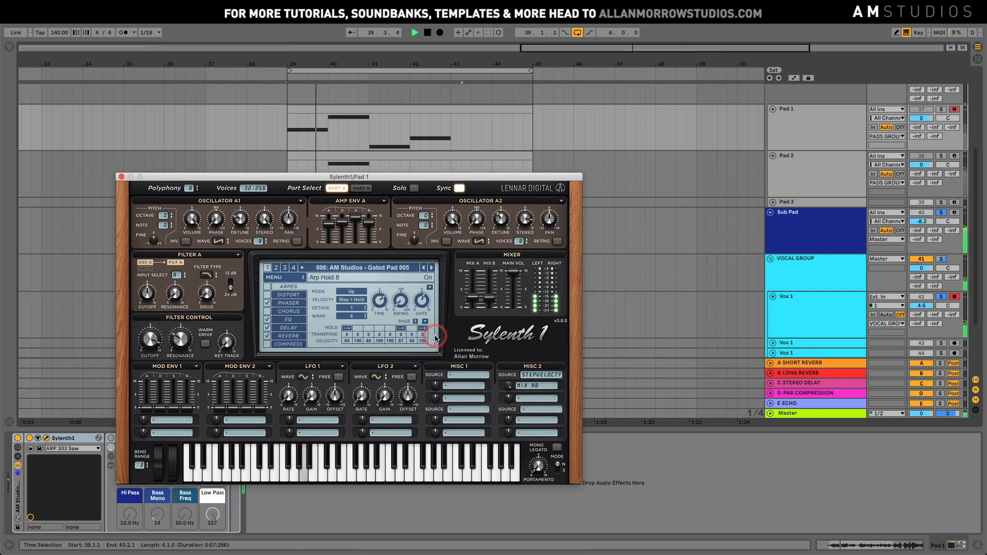
pyautogui.press('space')
# Switch Sylenth1 to the AM Studios - Gated Pad 006 preset, audition it, and move the plug-in window clear of the clips
pyautogui.click(431, 268)
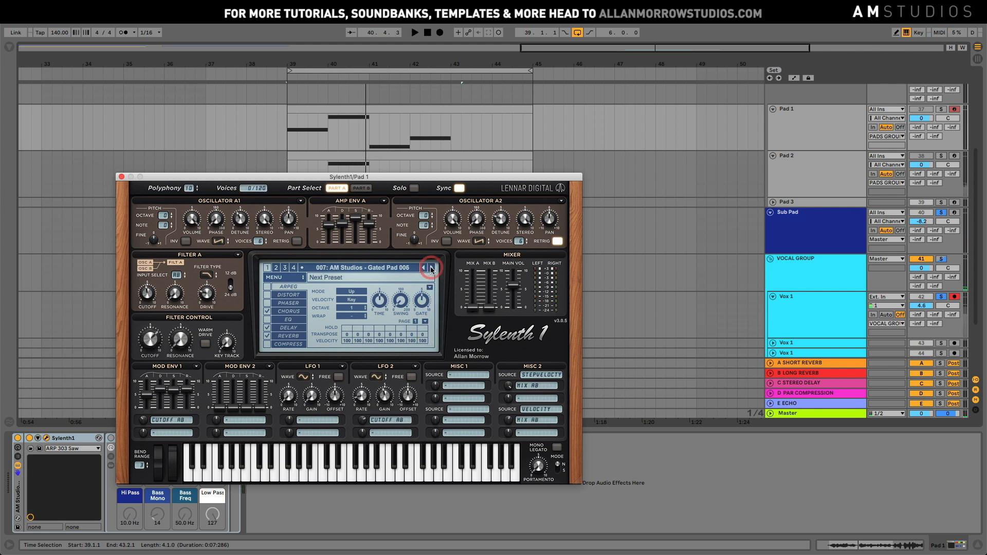
pyautogui.press('space')
pyautogui.click(362, 330)
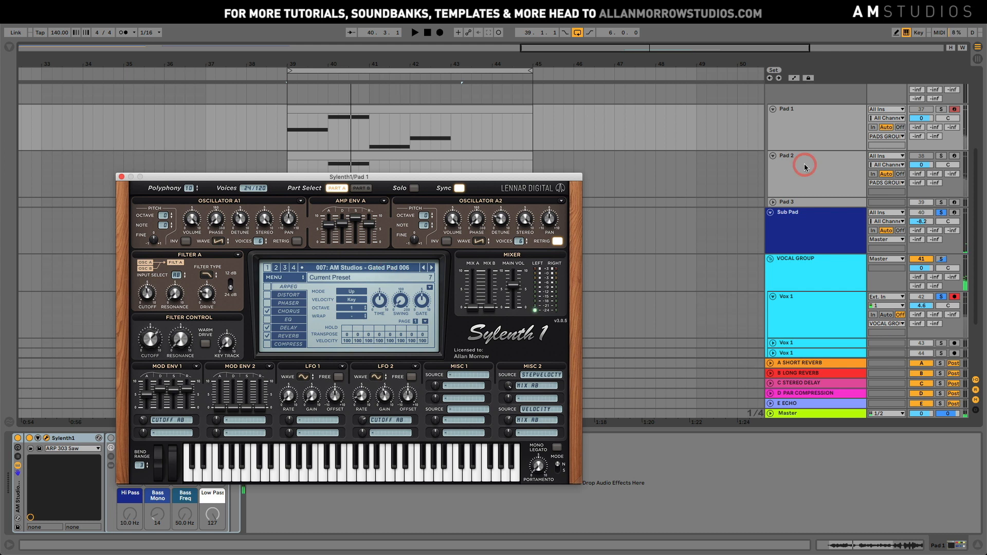
pyautogui.moveTo(153, 177); pyautogui.dragTo(535, 178)
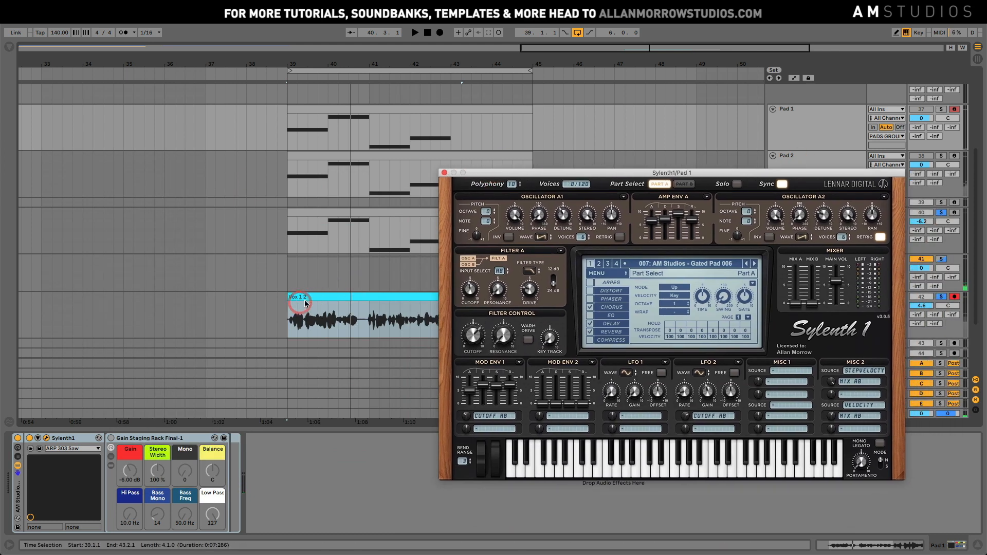
# Switch Sylenth1 to the AM Studios - Low Pad 001 preset and audition it with the loop
pyautogui.click(744, 296)
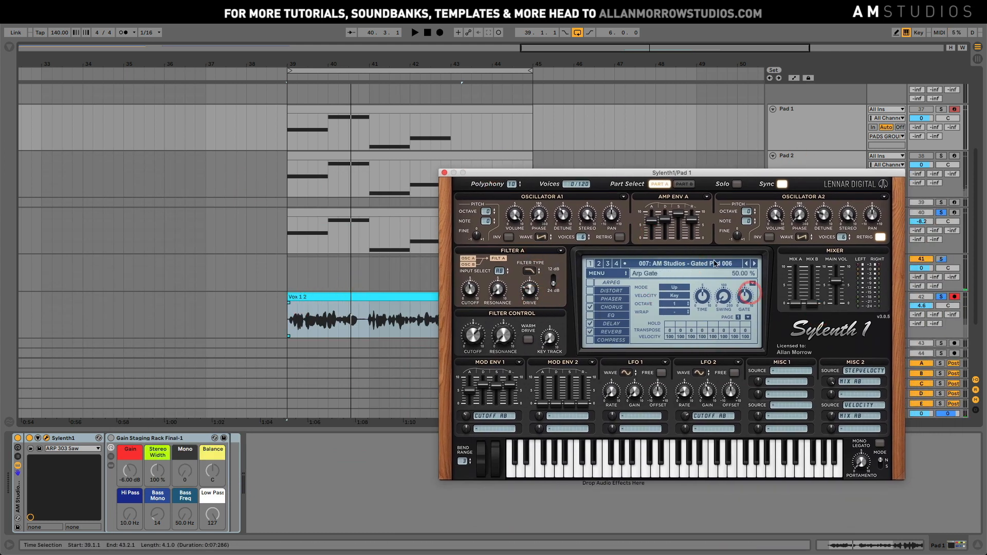
pyautogui.click(755, 264)
pyautogui.press('space')
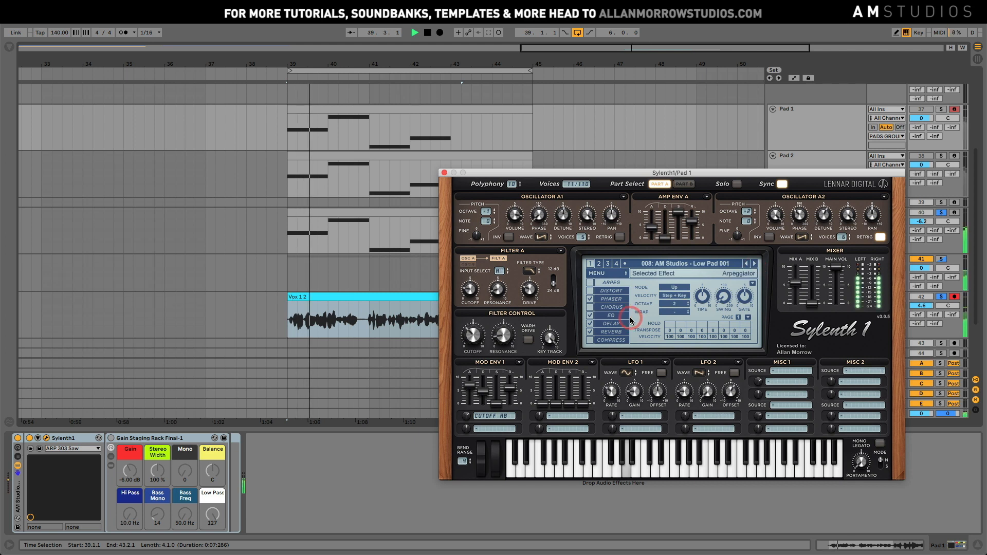
pyautogui.click(631, 320)
pyautogui.press('space')
# Load the AM Studios - Pad 002 preset in Sylenth1 and audition it with the loop
pyautogui.click(698, 264)
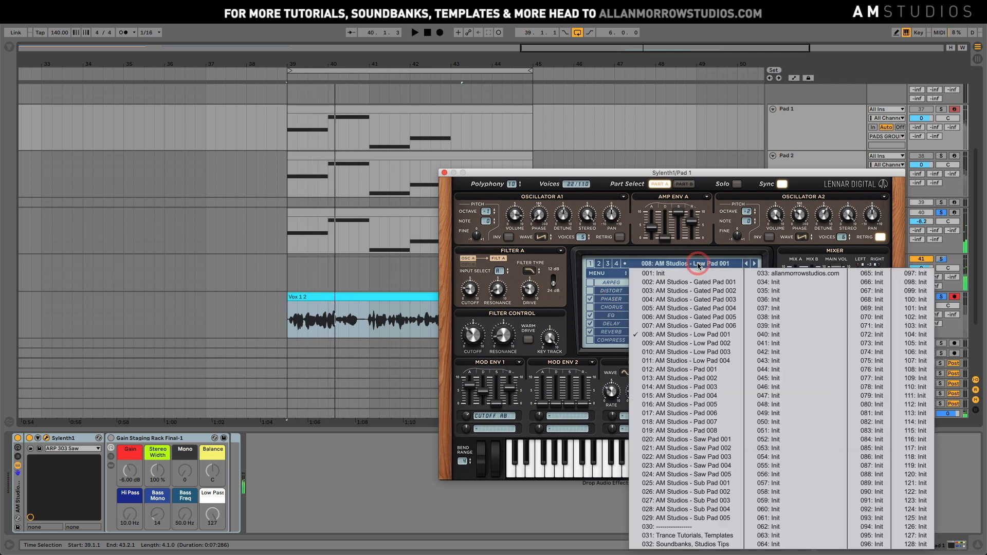
pyautogui.click(689, 379)
pyautogui.click(698, 413)
pyautogui.press('space')
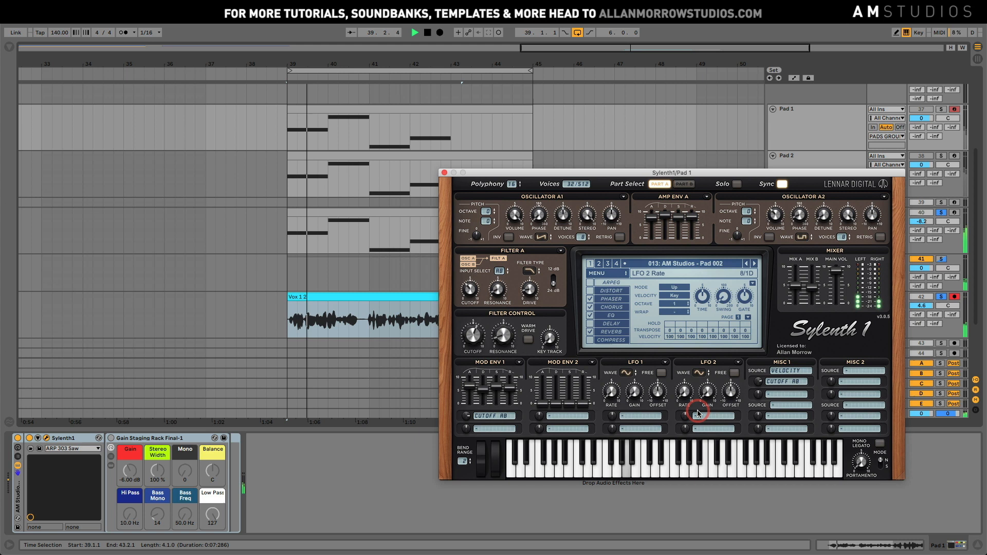
pyautogui.press('space')
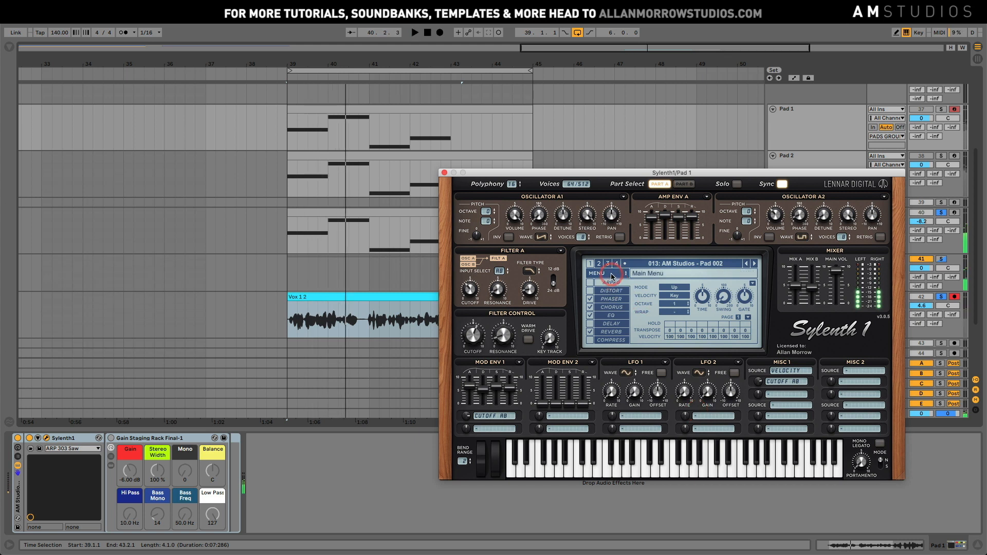
# Load the Init preset in Pad 1's Sylenth1, audition it through the vocoder, and close the plug-in window
pyautogui.click(610, 274)
pyautogui.click(613, 284)
pyautogui.click(655, 263)
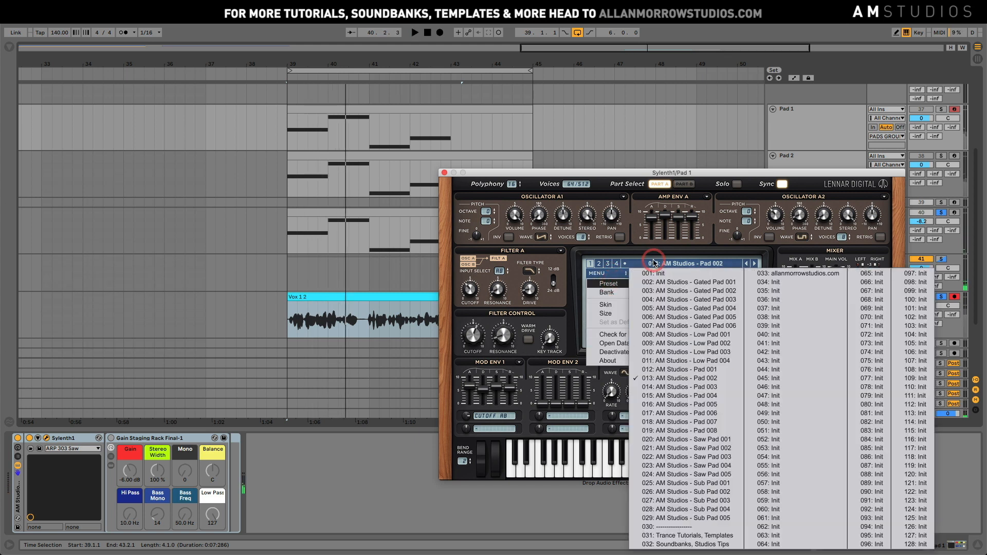
pyautogui.click(671, 273)
pyautogui.press('space')
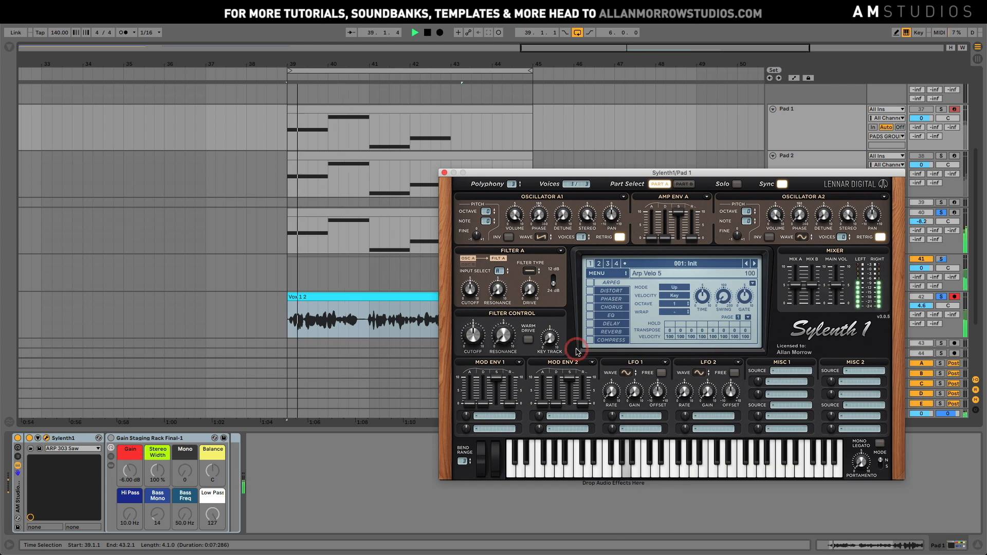
pyautogui.click(442, 173)
pyautogui.press('space')
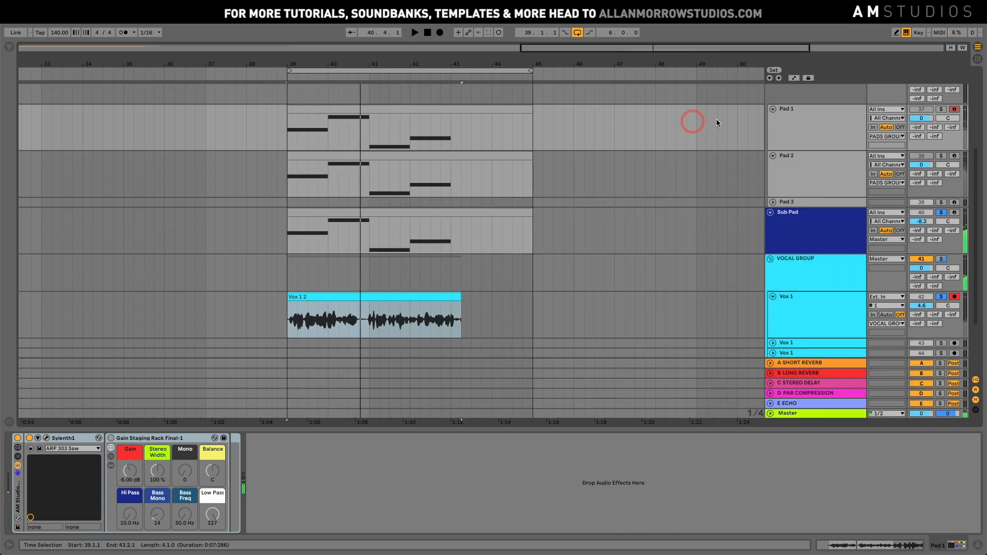
# Reopen Pad 1's Sylenth1, raise oscillator A1's detune and number of voices, and audition the Init sound with the loop
pyautogui.click(805, 112)
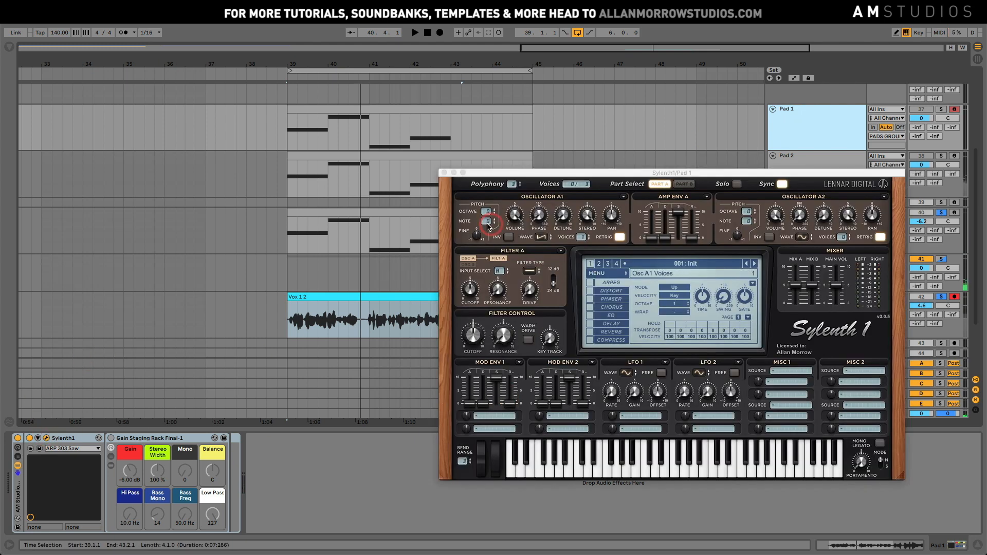
pyautogui.click(487, 214)
pyautogui.press('space')
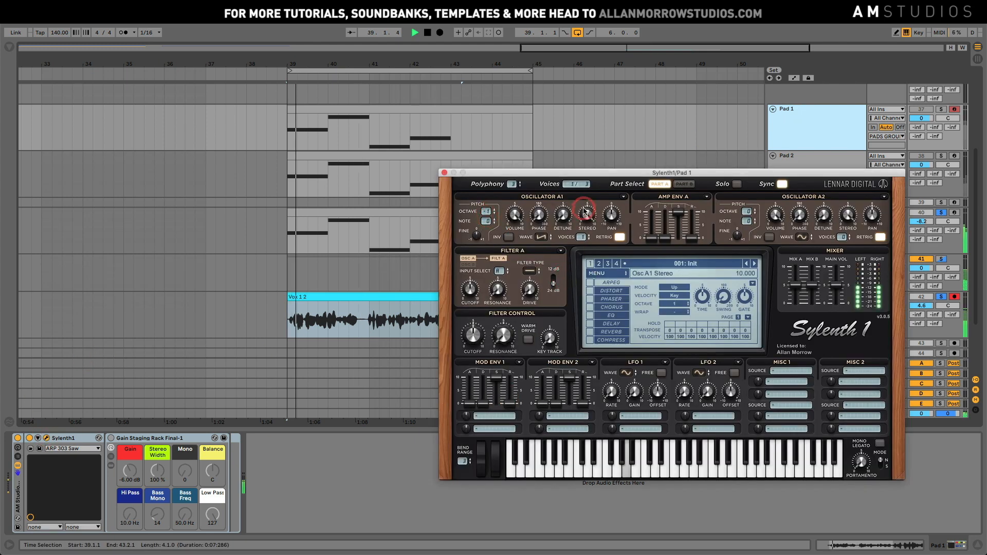
pyautogui.click(572, 174)
pyautogui.click(494, 210)
pyautogui.moveTo(563, 216); pyautogui.dragTo(564, 203)
pyautogui.moveTo(581, 237)
pyautogui.mouseDown()
pyautogui.moveTo(587, 215)
pyautogui.moveTo(585, 229)
pyautogui.mouseUp()
pyautogui.click(607, 256)
pyautogui.press('space')
pyautogui.press('space')
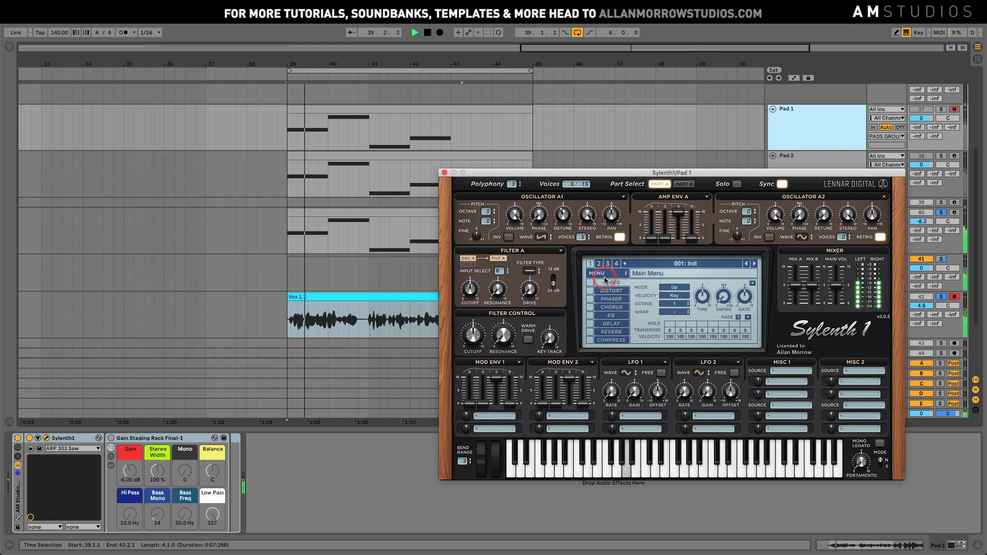
# Change oscillator A1's octave in Sylenth1 and audition the Init sound with the loop again
pyautogui.click(536, 296)
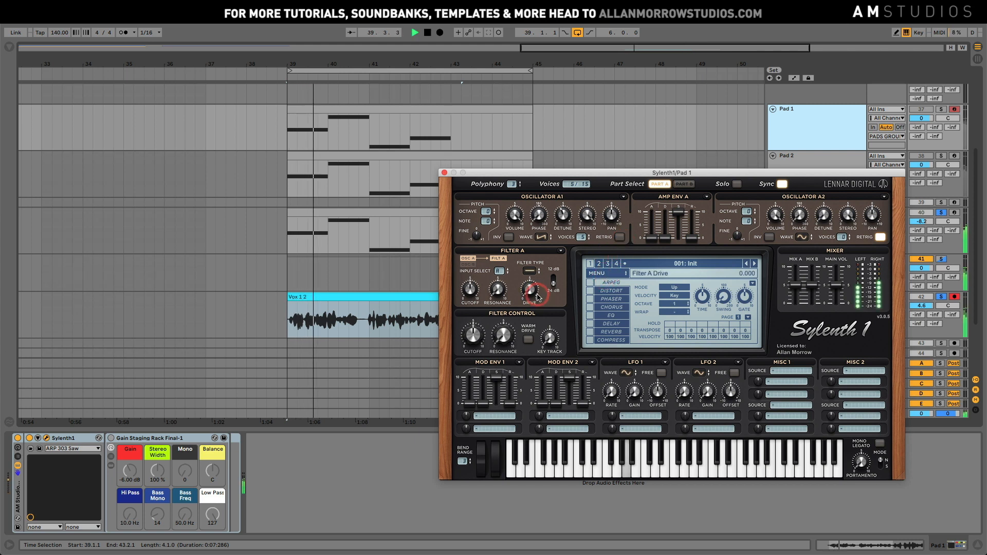
pyautogui.press('space')
pyautogui.click(490, 219)
pyautogui.press('space')
pyautogui.click(589, 315)
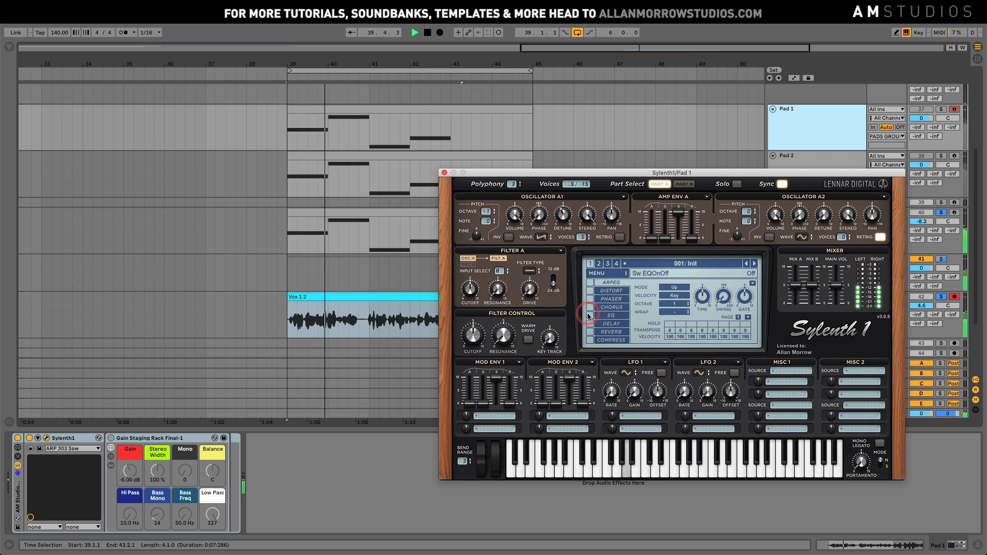
# Close Sylenth1, stop playback, and show the Vox 1 track's effect chain with its Vocoder, Echo and Reverb
pyautogui.click(445, 172)
pyautogui.click(843, 293)
pyautogui.click(386, 327)
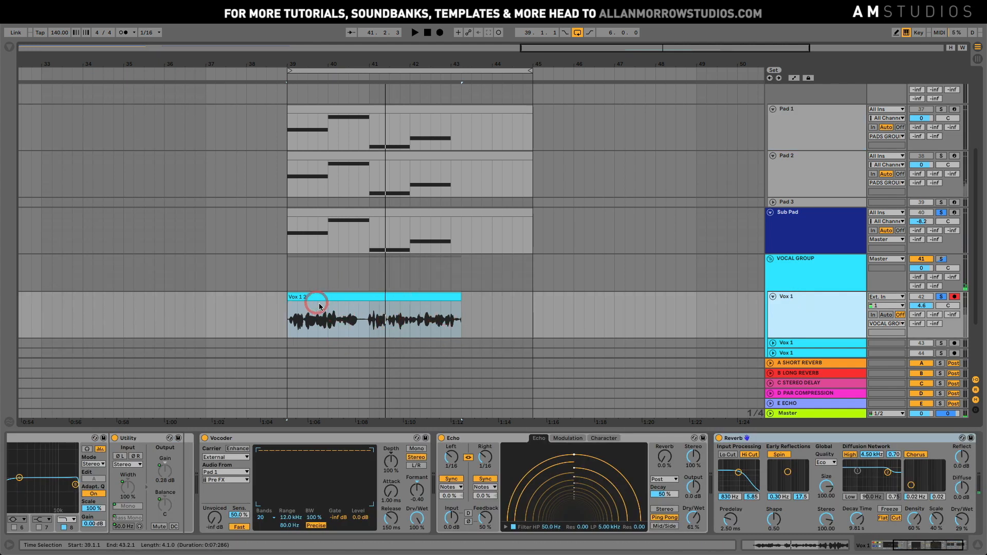
pyautogui.click(354, 298)
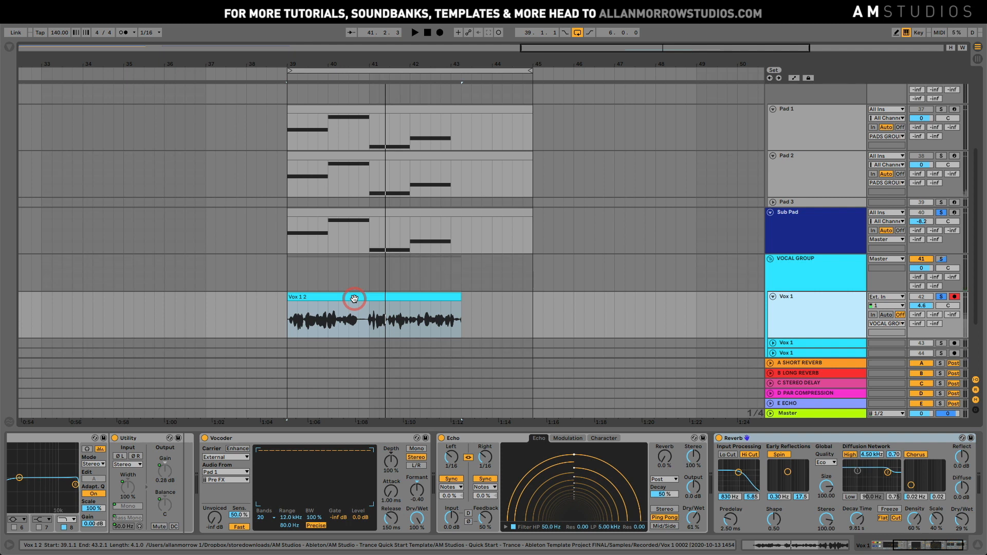
pyautogui.click(782, 465)
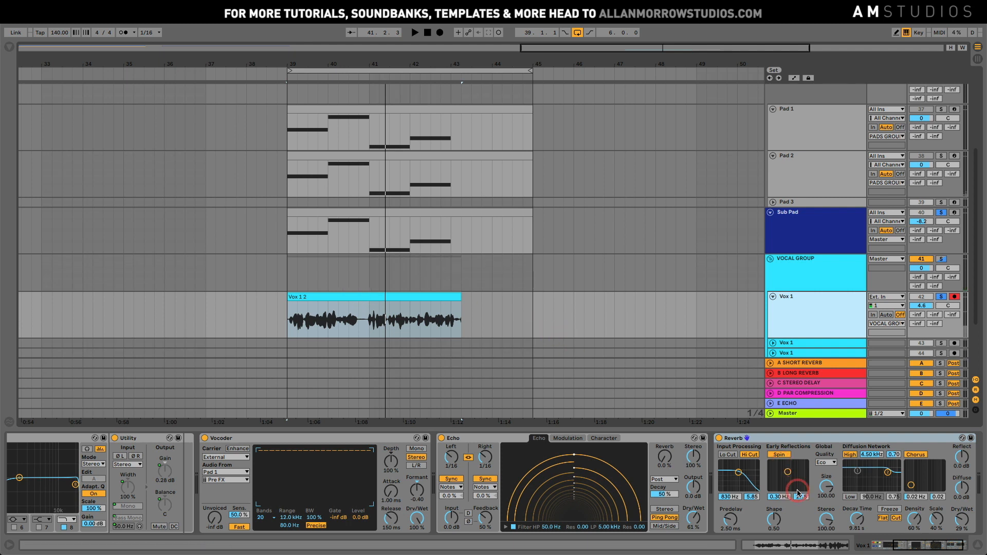